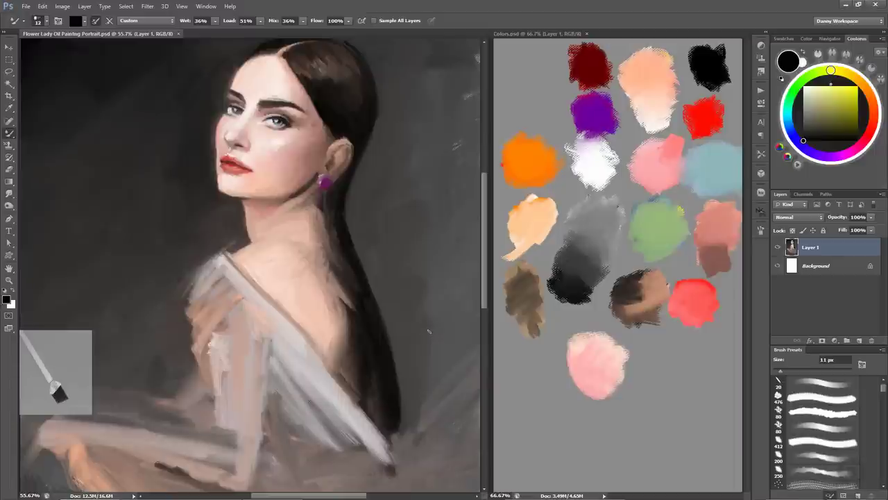
Switch to the Colors.psd palette and undo a test stroke painted on it.
key("space")
left_click(566, 321)
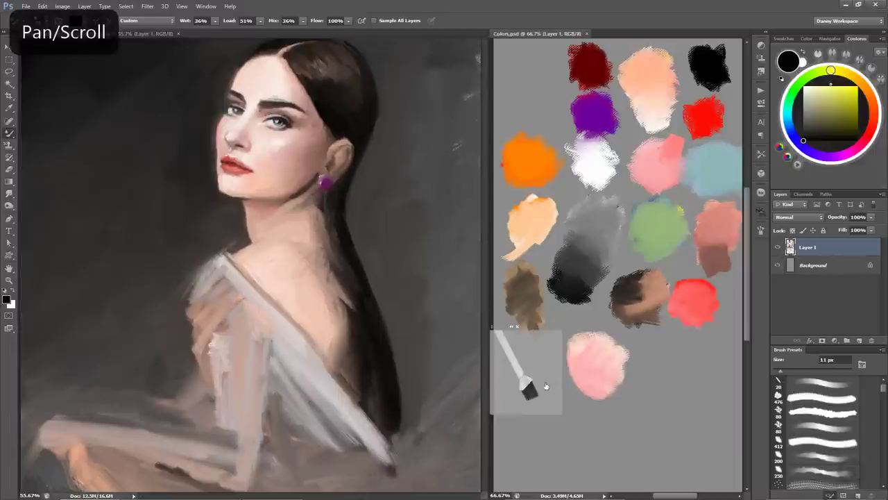
left_click_drag(497, 332, 497, 411)
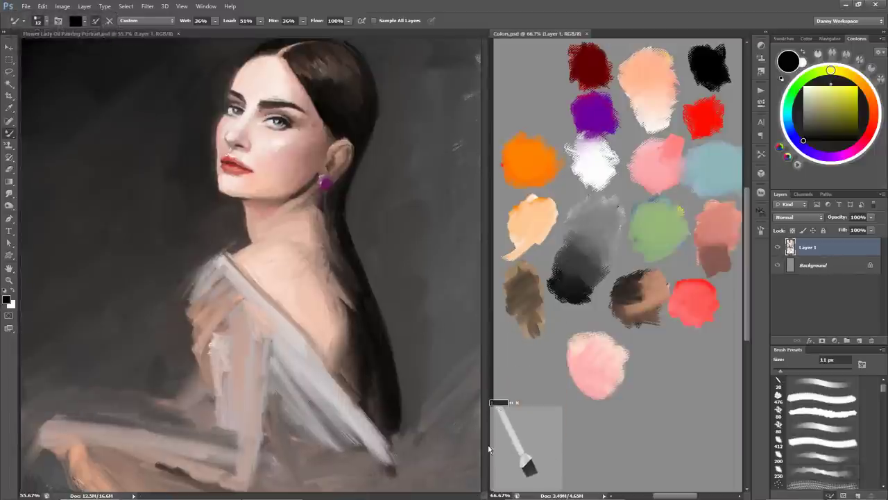
mouse_move(633, 412)
left_mouse_down()
mouse_move(618, 441)
mouse_move(683, 388)
mouse_move(614, 409)
left_mouse_up()
key("ctrl+z")
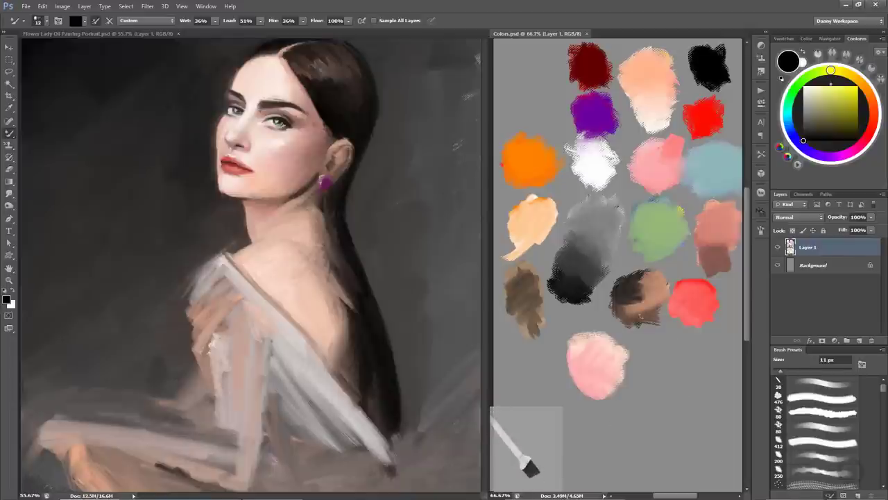
Resize the mixer brush to 22 px, undoing the stray black dab.
scroll(642, 386, "up", 2)
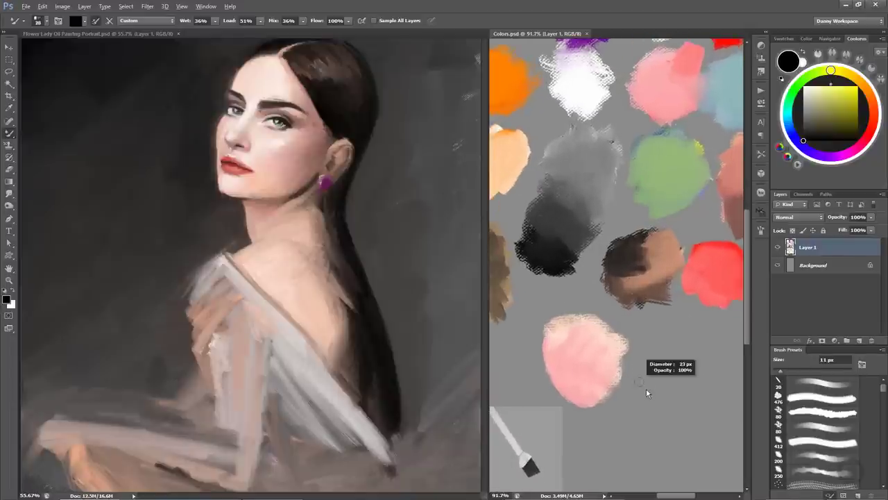
left_click_drag(642, 381, 646, 383)
key("ctrl+z")
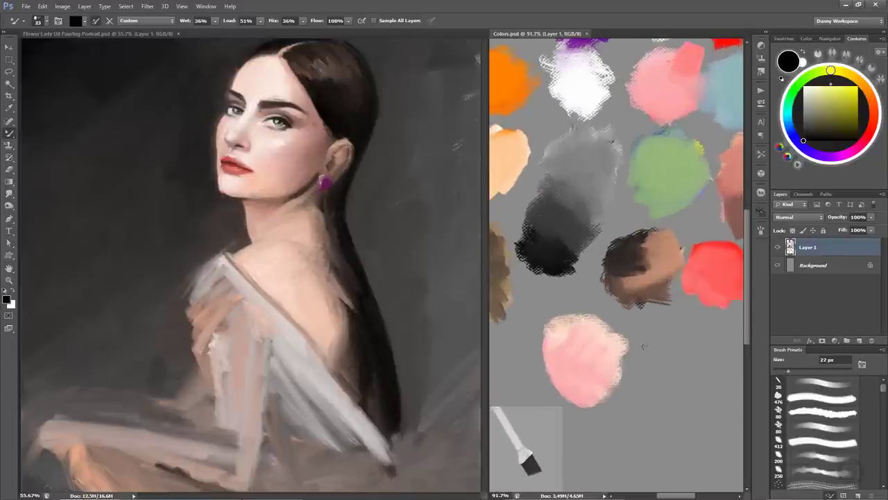
scroll(581, 341, "down", 2)
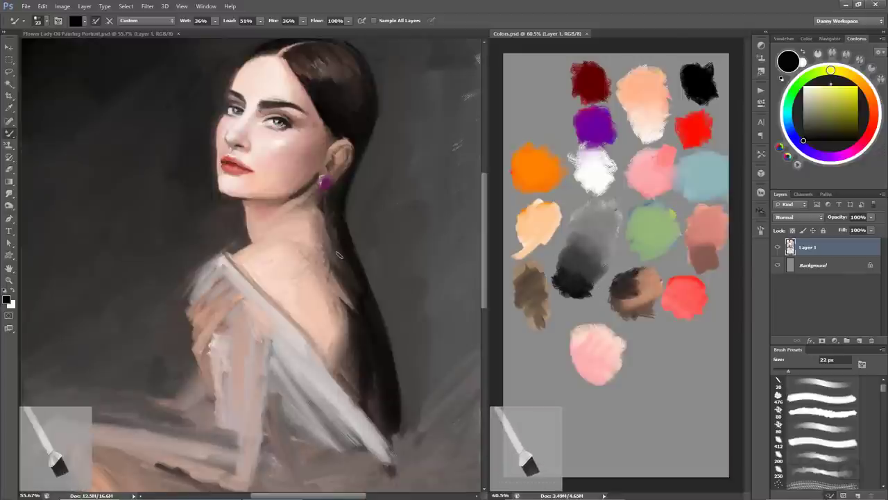
At 23 px, sample neck and shoulder skin tones and blend them across the neck.
scroll(357, 236, "up", 1)
scroll(357, 236, "up", 1)
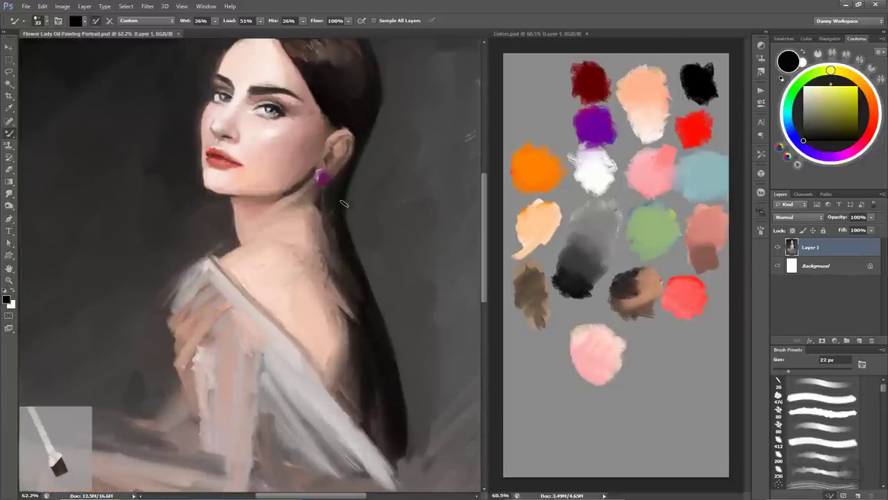
left_click_drag(333, 226, 327, 226)
left_click(320, 224, "alt")
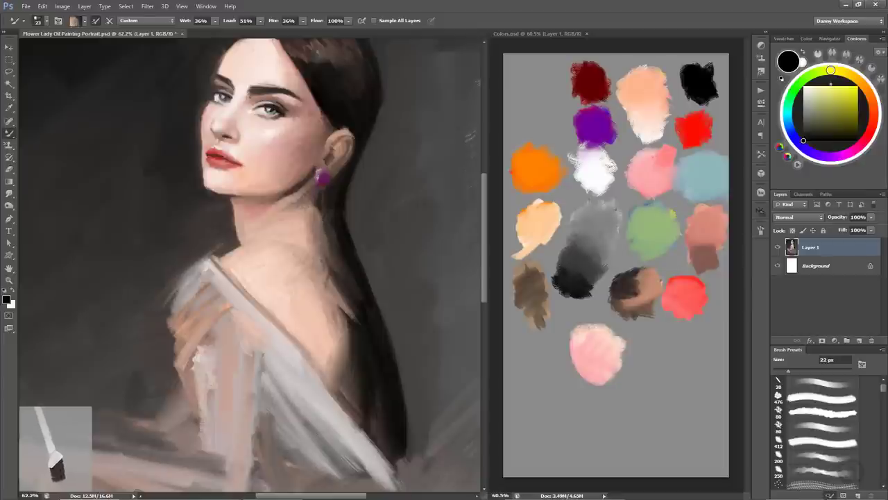
left_click(312, 221, "alt")
left_click(273, 226, "alt")
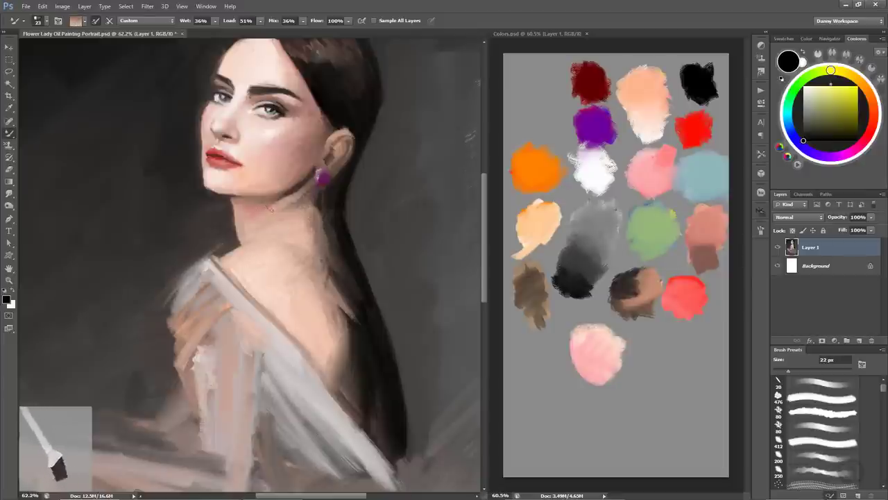
left_click_drag(281, 202, 255, 206)
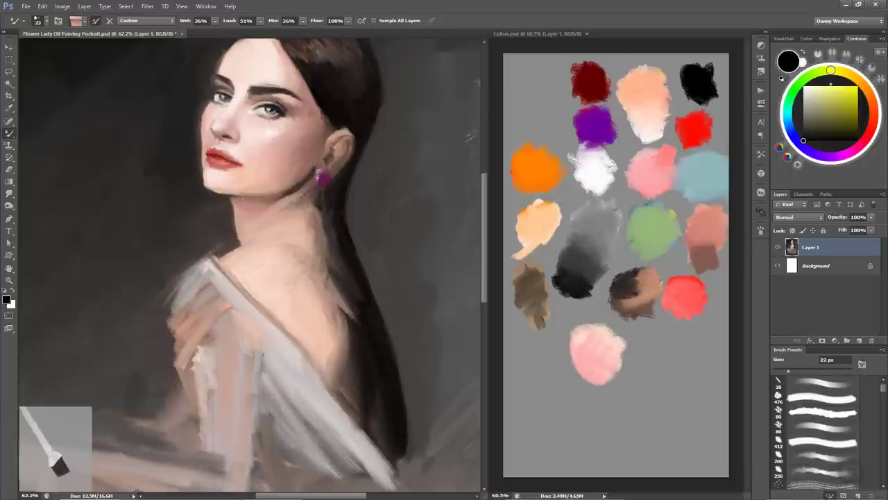
At 16 px, stroke light cream and darker pink down the neck's left edge, then save.
key("bracketleft")
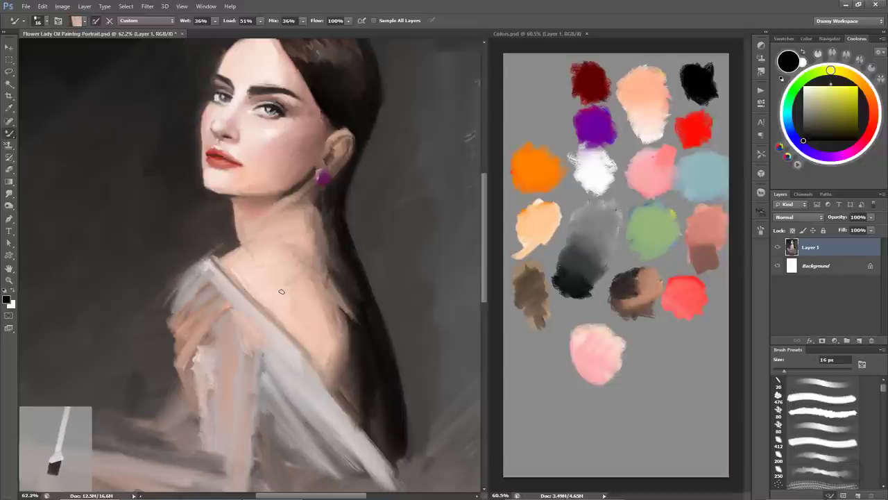
left_click(598, 186, "alt")
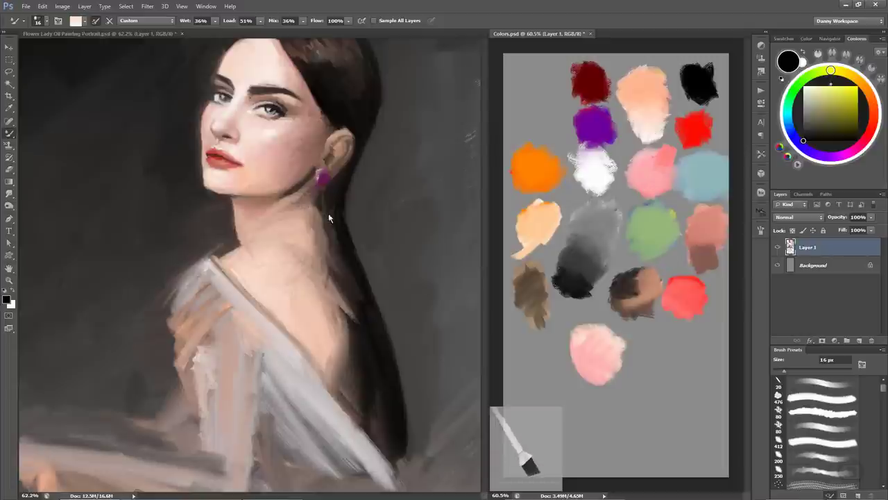
left_click(318, 257)
left_click_drag(243, 220, 247, 246)
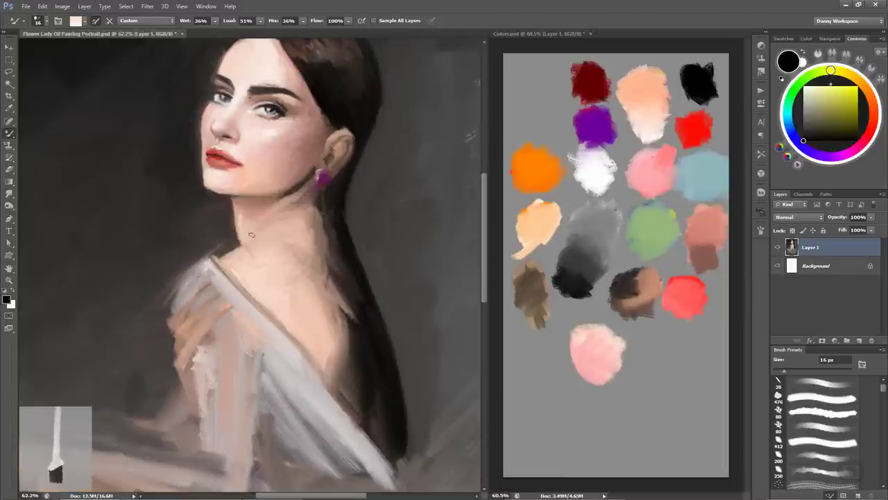
left_click_drag(244, 222, 245, 246)
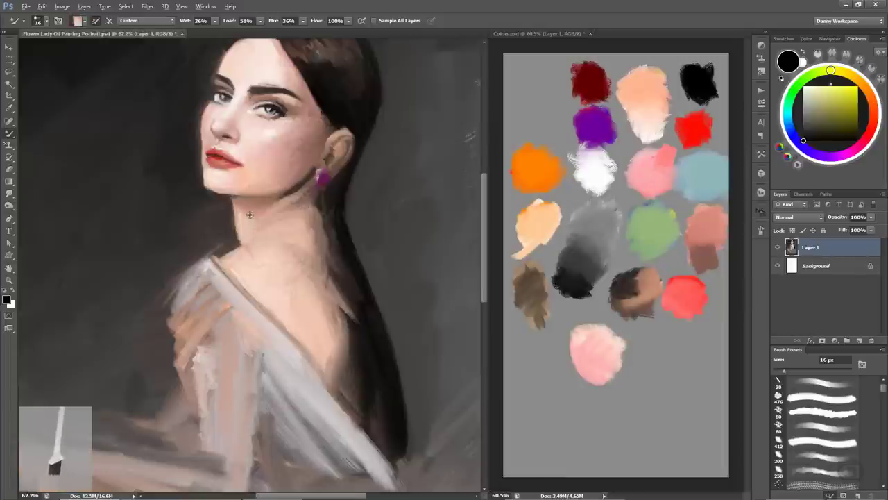
left_click(250, 215, "alt")
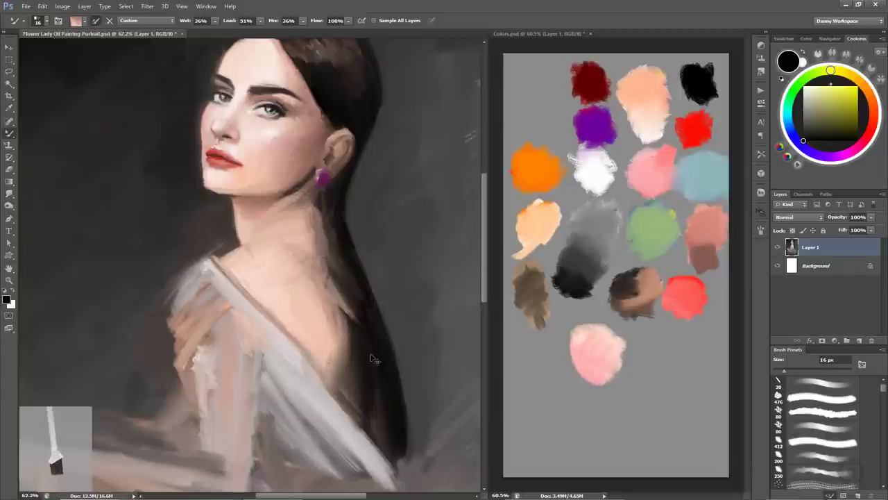
key("ctrl+s")
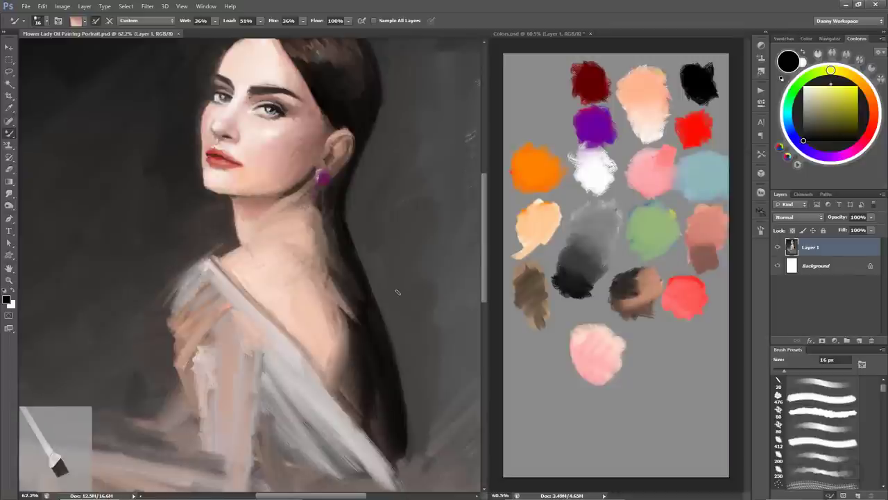
left_click(586, 366)
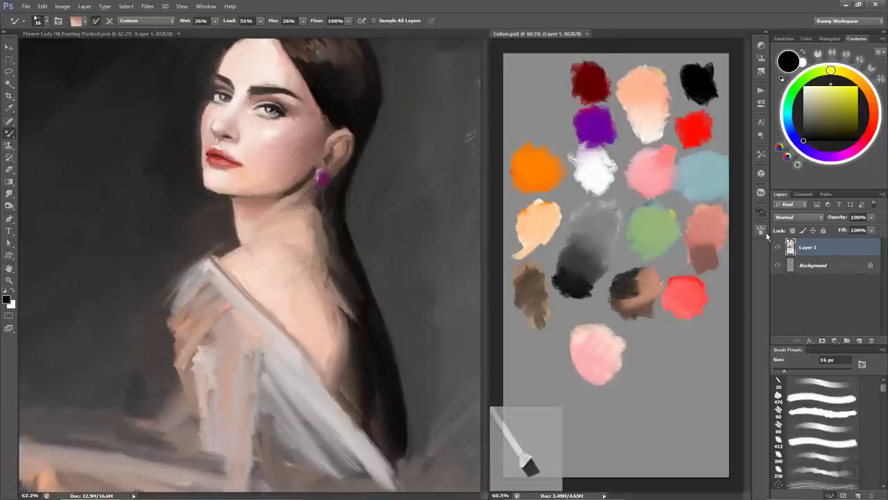
Choose the 25 px Flat Fan bristle tip in the Brush panel.
key("F5")
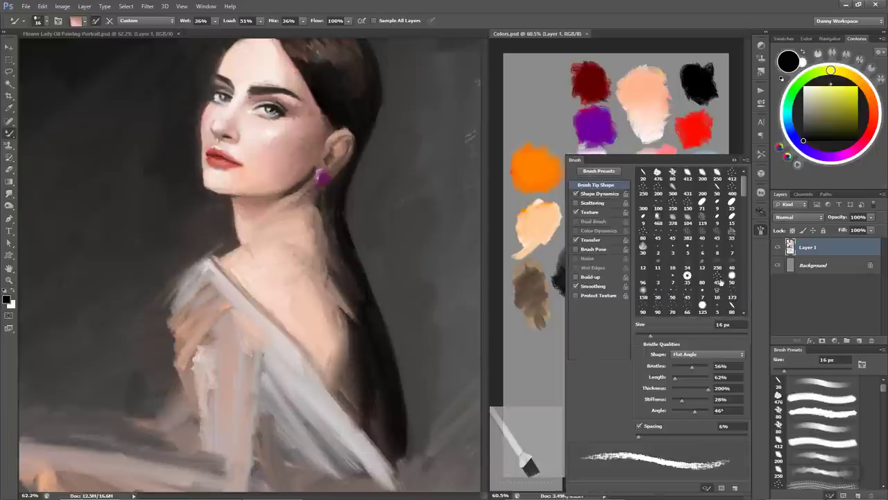
left_click_drag(743, 189, 748, 312)
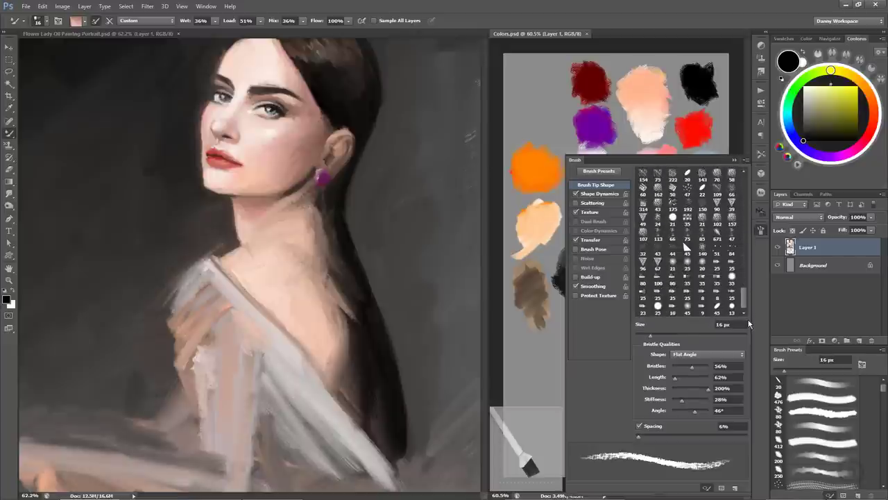
left_click(687, 280)
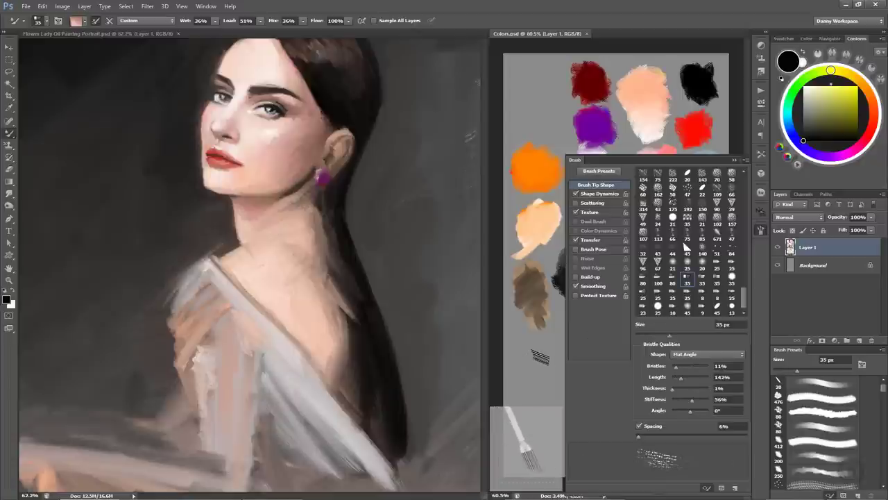
key("period")
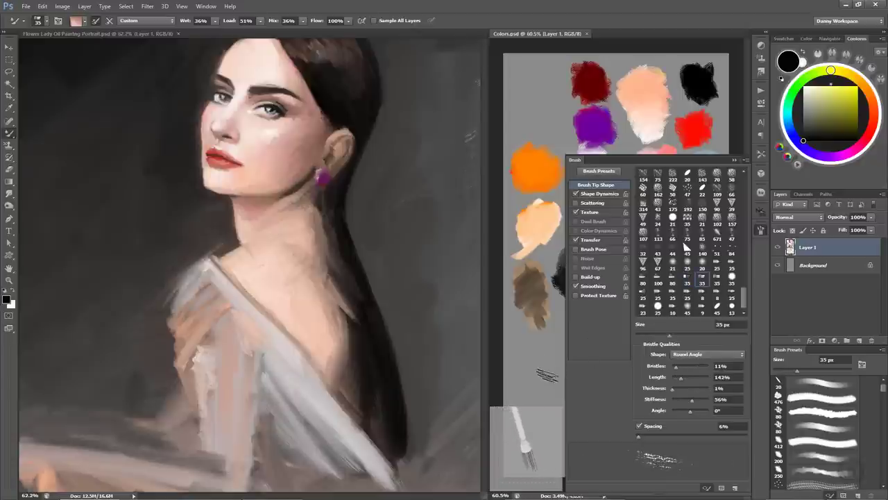
key("period")
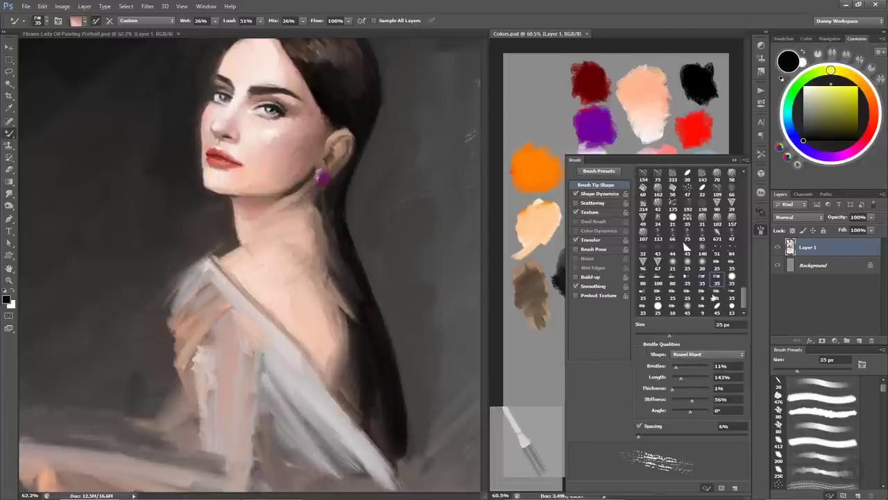
left_click(648, 296)
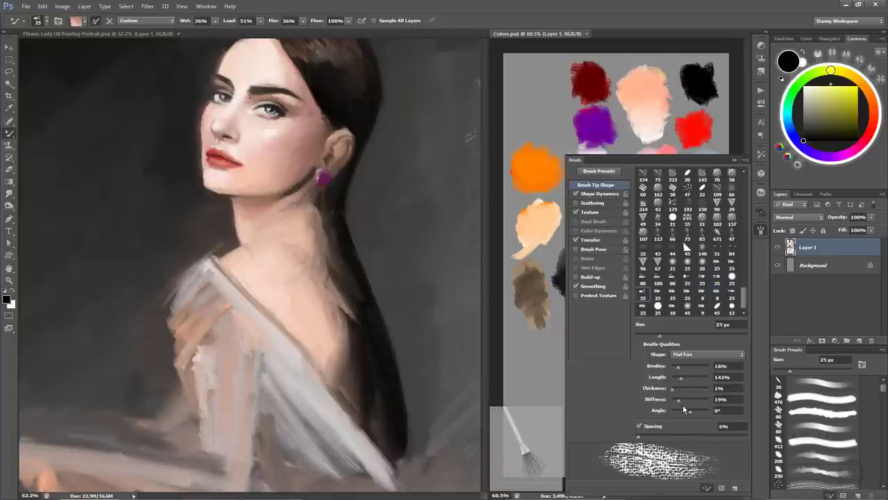
Lower the bristle stiffness to 7% and undo a test scribble on the palette.
left_click_drag(679, 401, 674, 401)
left_click(386, 336)
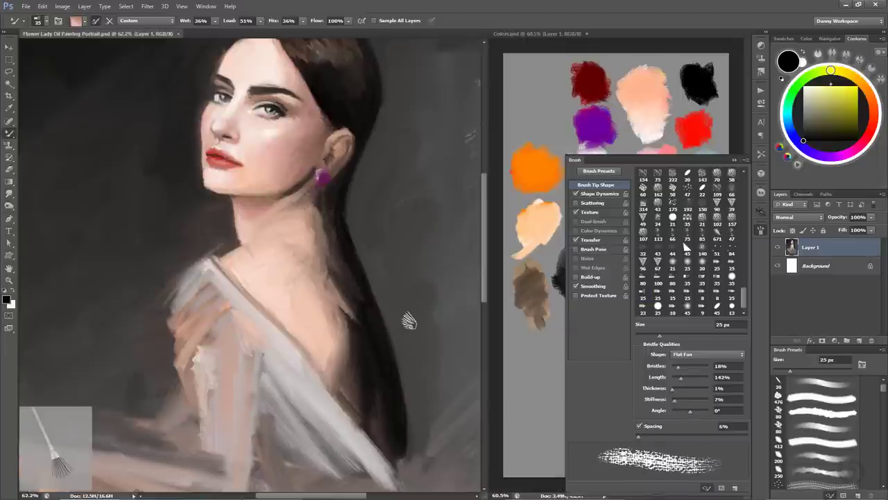
left_click_drag(527, 397, 524, 387)
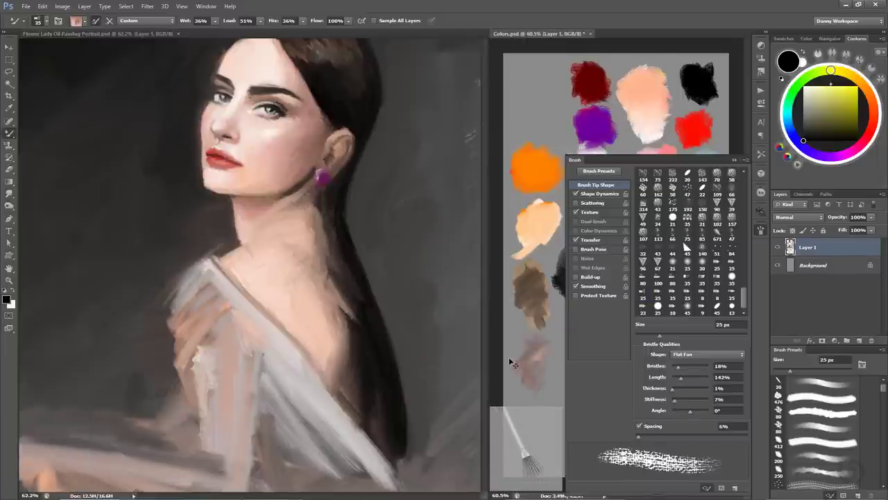
key("ctrl+z")
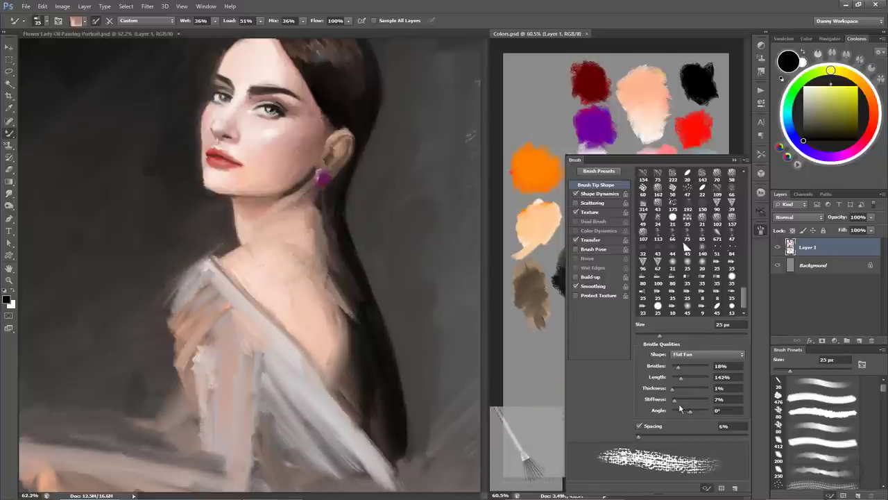
Raise stiffness to 9%, undo a black test scribble, and keep the 25 px Flat Fan tip.
left_click_drag(673, 400, 676, 401)
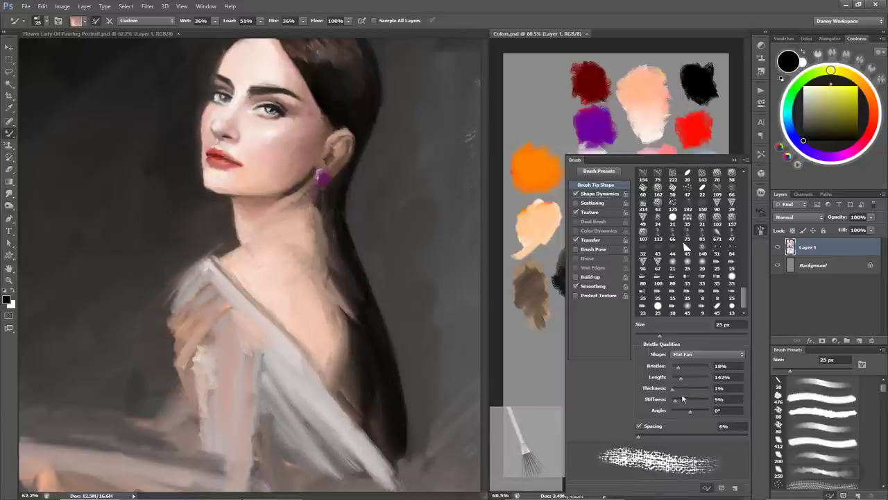
left_click(651, 125)
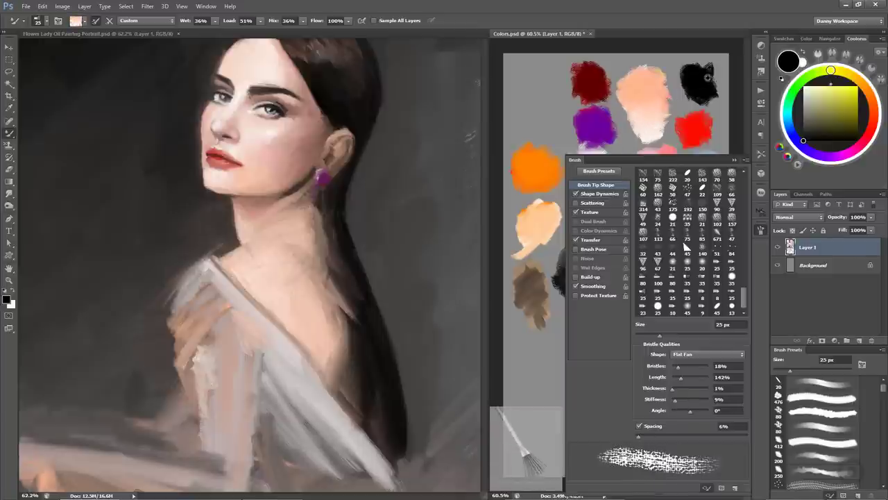
left_click(702, 82)
left_click_drag(534, 73, 514, 113)
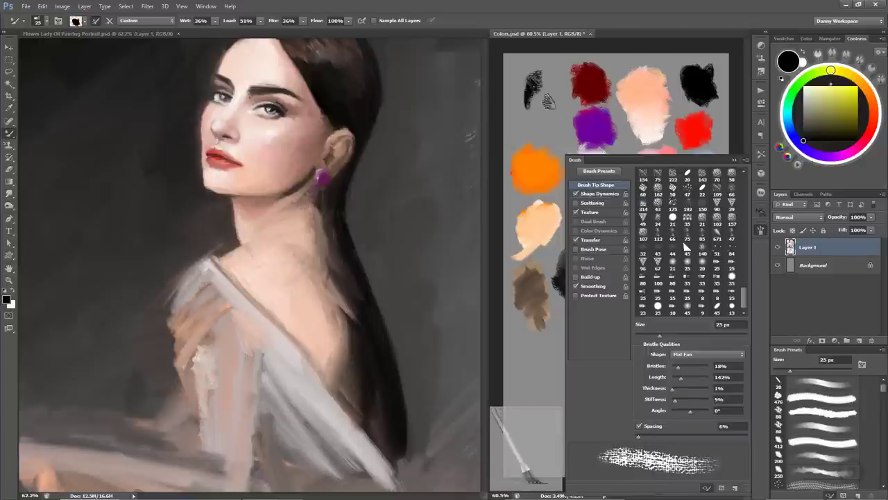
key("ctrl+z")
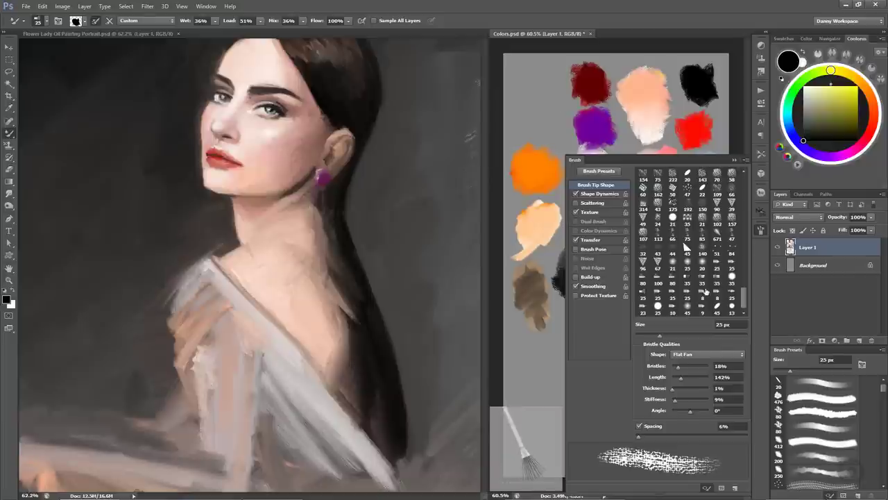
left_click(704, 292)
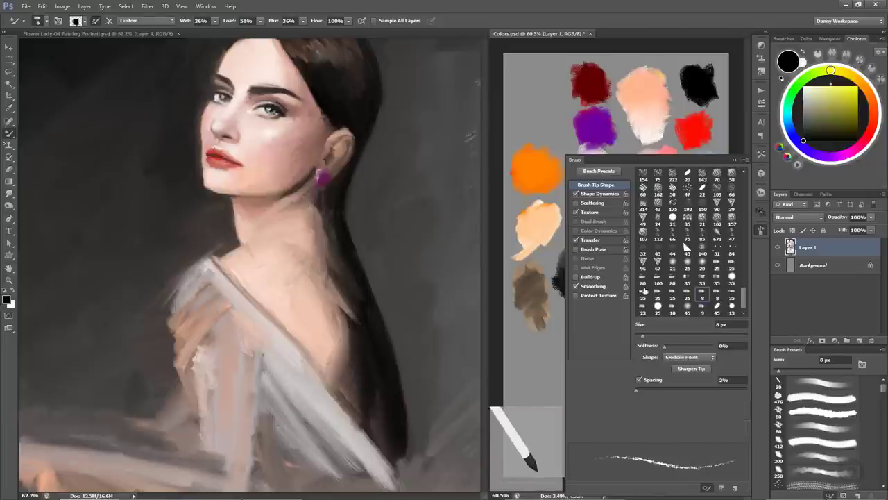
left_click(642, 292)
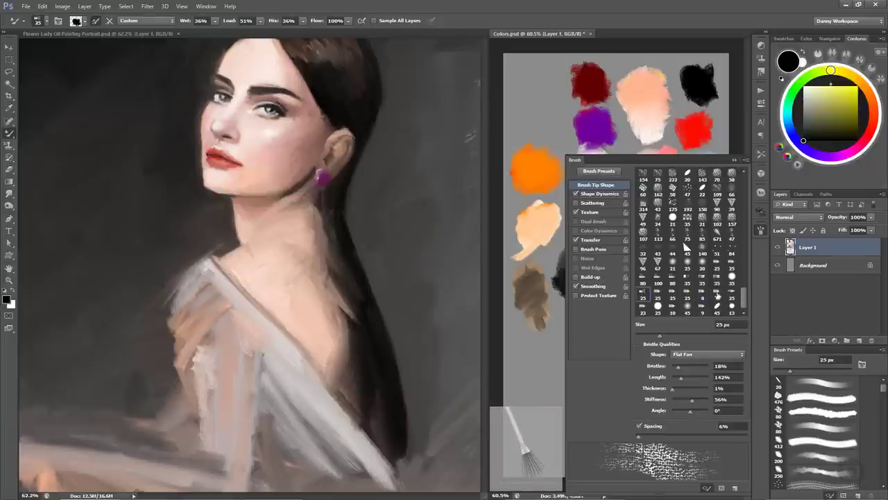
Choose the 35 px Round Angle tip and set bristle density to about half, undoing test strokes.
left_click(703, 279)
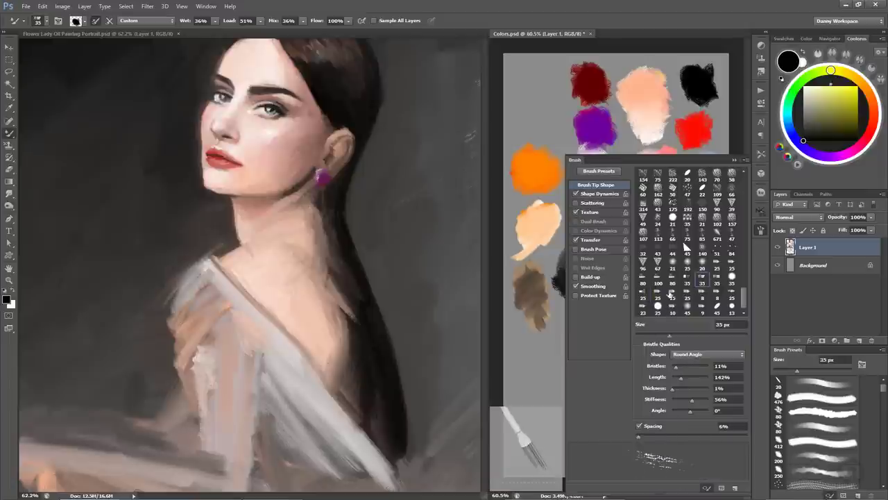
left_click_drag(555, 121, 558, 70)
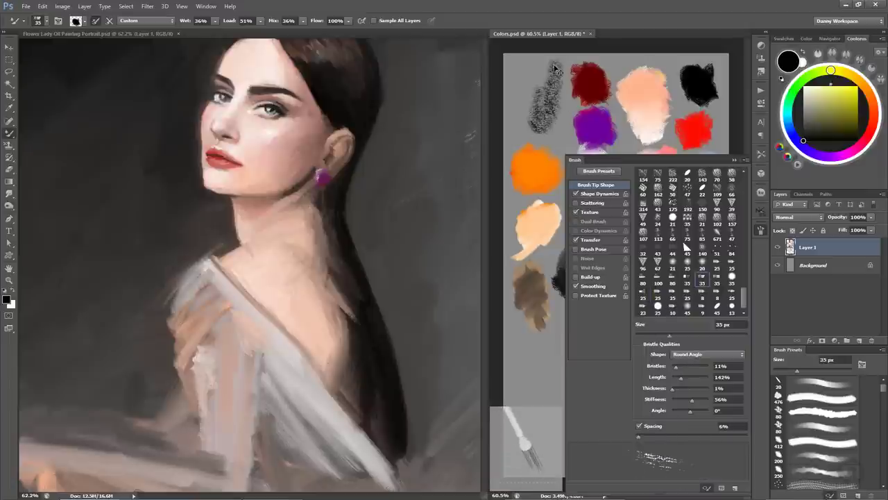
key("ctrl+z")
left_click_drag(677, 368, 729, 378)
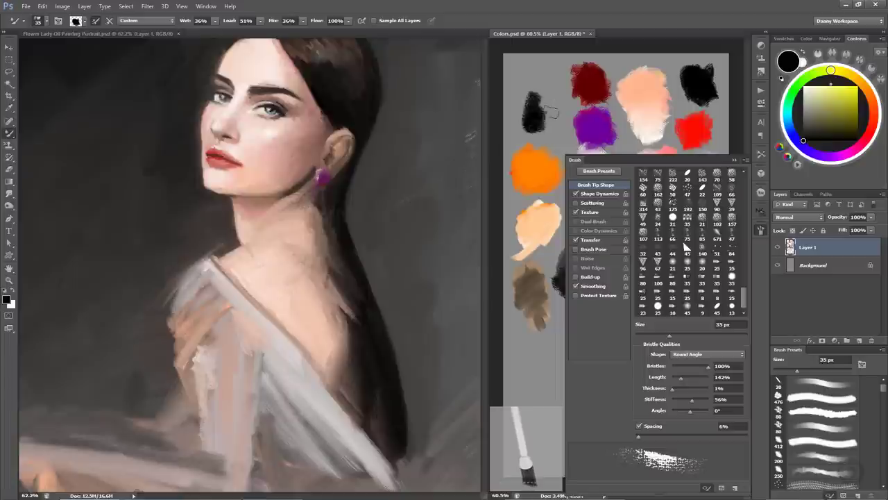
left_click_drag(710, 375, 697, 378)
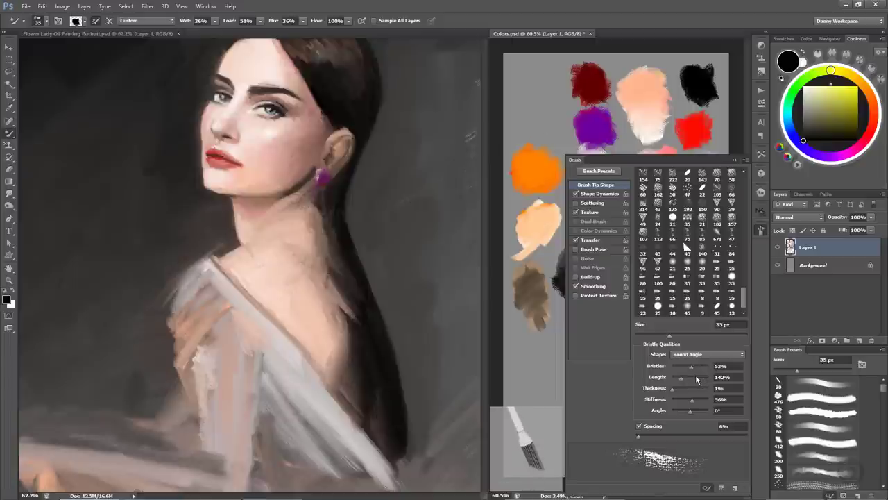
left_click_drag(521, 90, 530, 108)
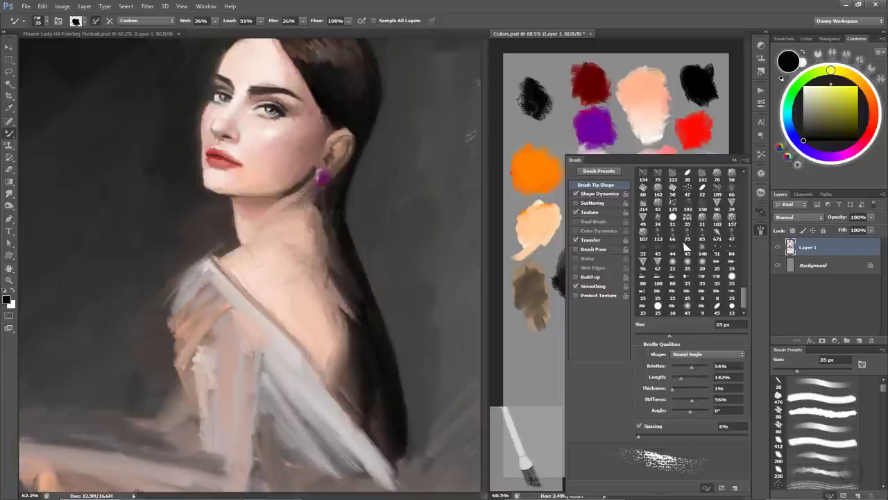
key("ctrl+z")
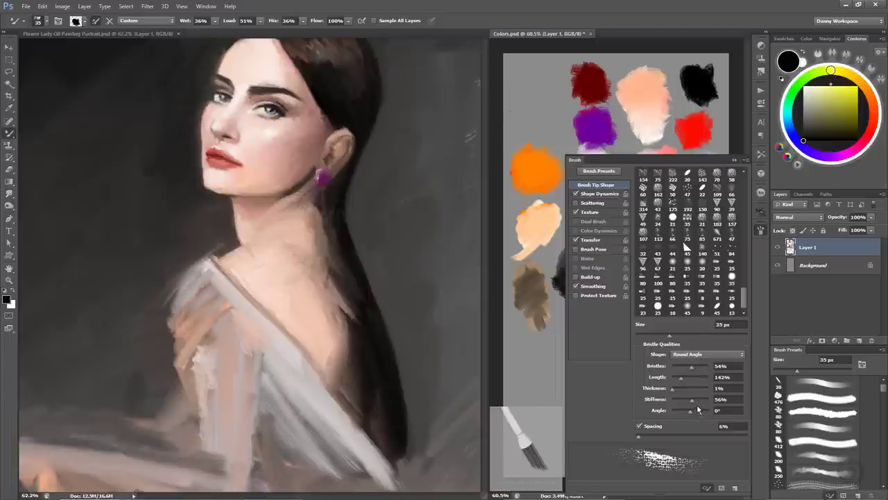
Set bristle stiffness to 34% and shorten the bristles to 25%.
left_click_drag(691, 401, 680, 400)
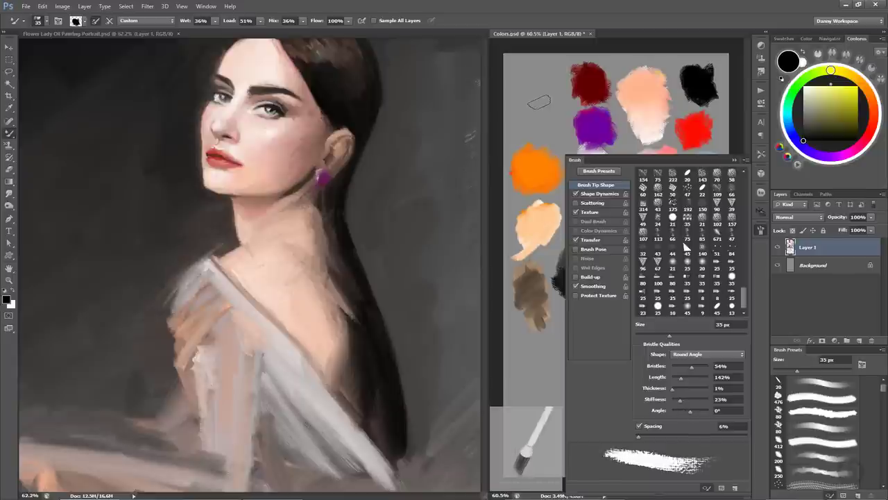
mouse_move(684, 397)
left_mouse_down()
mouse_move(709, 400)
mouse_move(684, 401)
left_mouse_up()
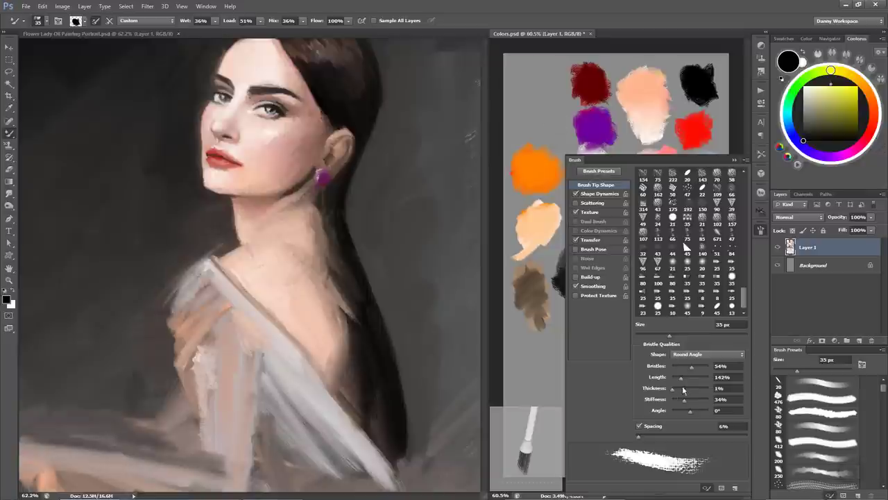
left_click_drag(681, 378, 671, 378)
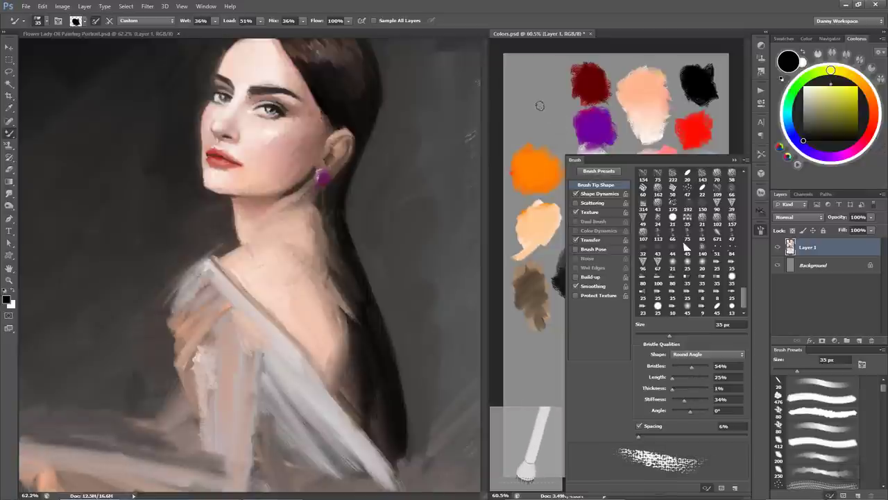
Lengthen the bristles to 183% and lower the stiffness, undoing test strokes.
left_click_drag(679, 384, 686, 396)
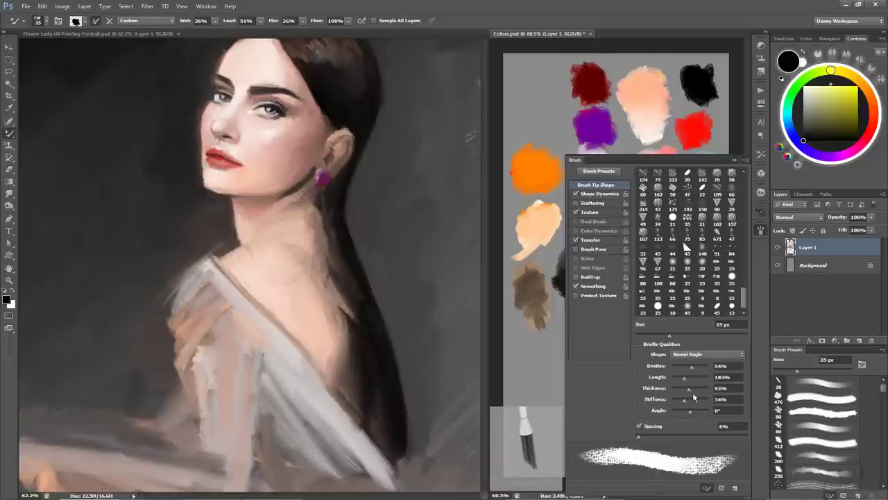
left_click_drag(521, 100, 565, 59)
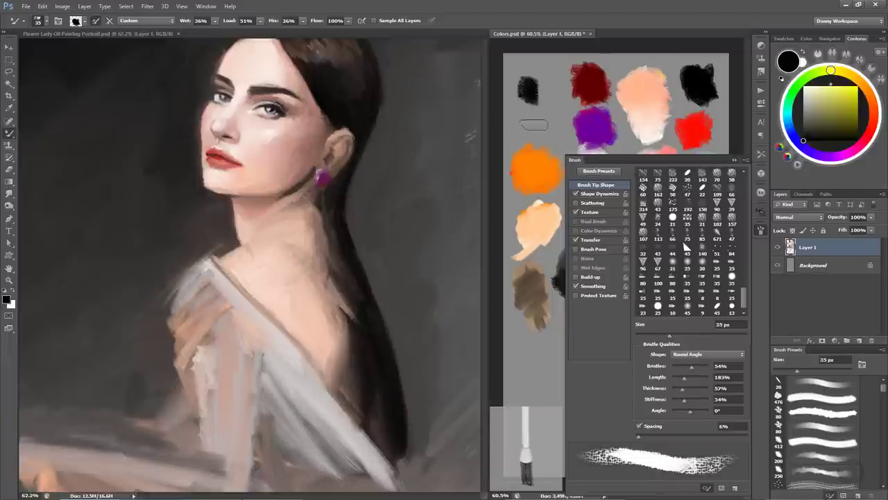
key("ctrl+z")
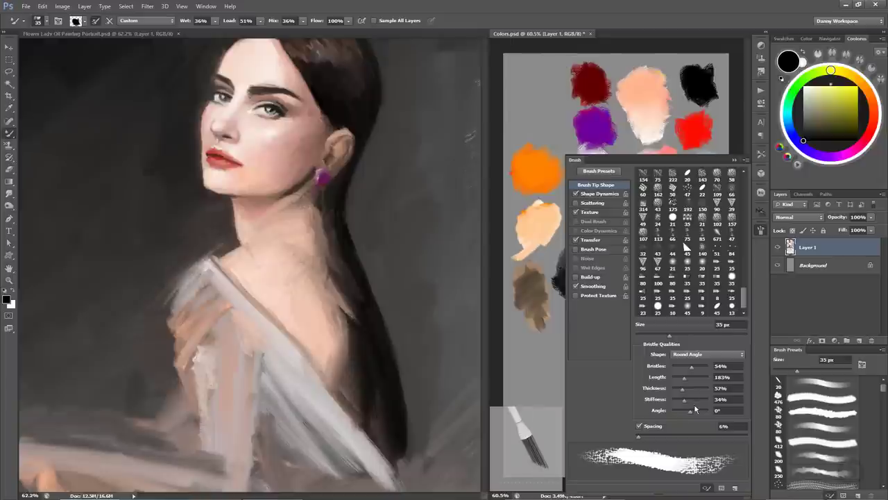
mouse_move(684, 400)
left_mouse_down()
mouse_move(675, 400)
mouse_move(678, 411)
mouse_move(672, 399)
mouse_move(711, 390)
mouse_move(679, 397)
left_mouse_up()
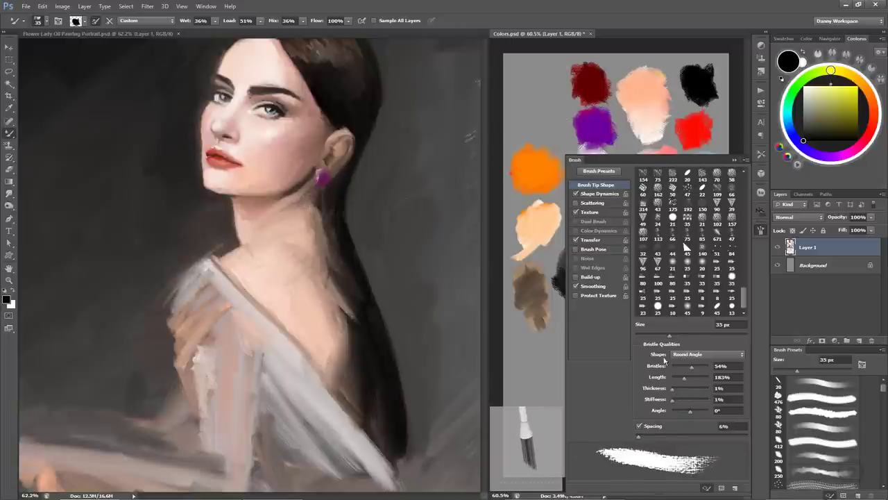
mouse_move(552, 124)
left_mouse_down()
mouse_move(544, 69)
mouse_move(571, 59)
left_mouse_up()
key("ctrl+z")
Set bristle thickness to 72% and stiffness to 100%, undoing each test stroke.
left_click_drag(673, 388, 698, 388)
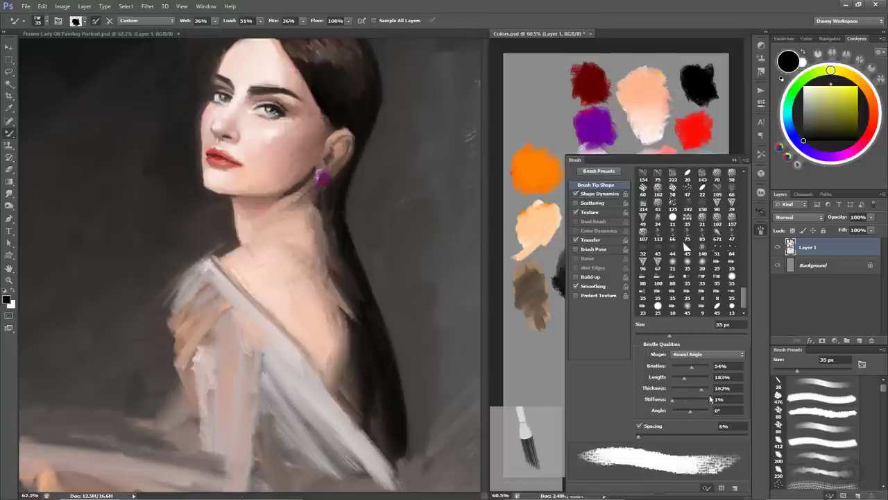
left_click_drag(534, 138, 546, 96)
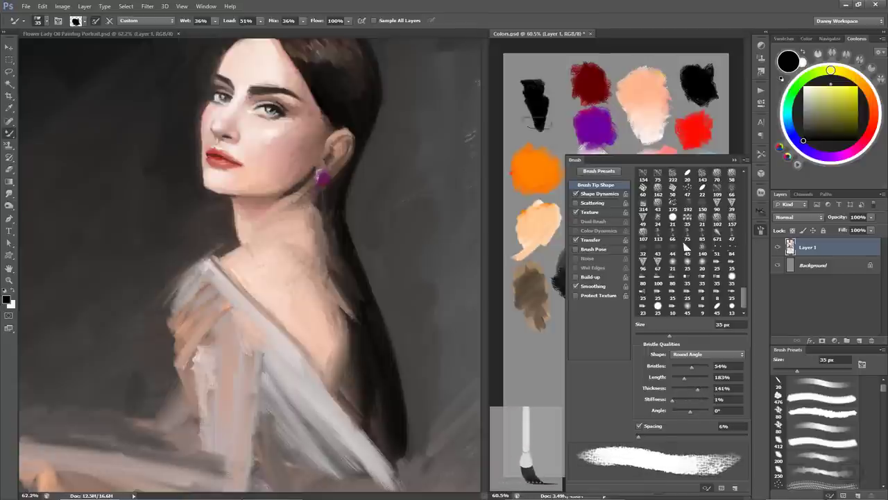
key("ctrl+z")
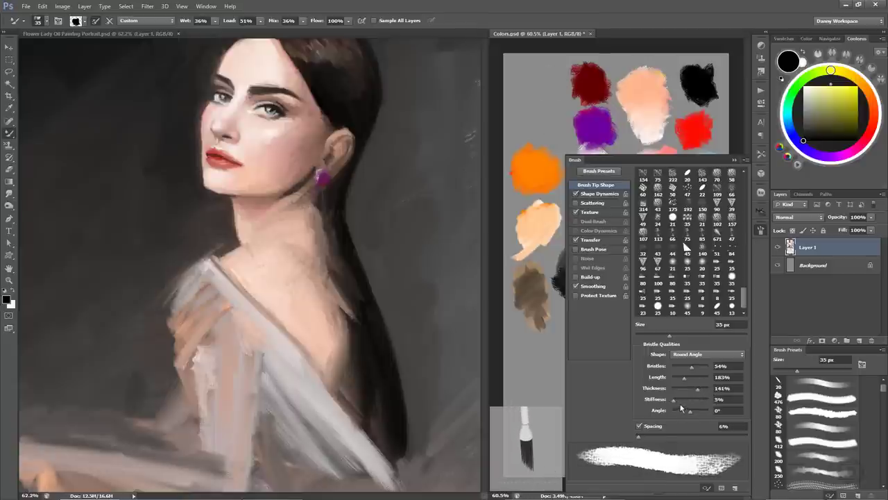
left_click_drag(673, 401, 722, 405)
left_click_drag(530, 104, 567, 94)
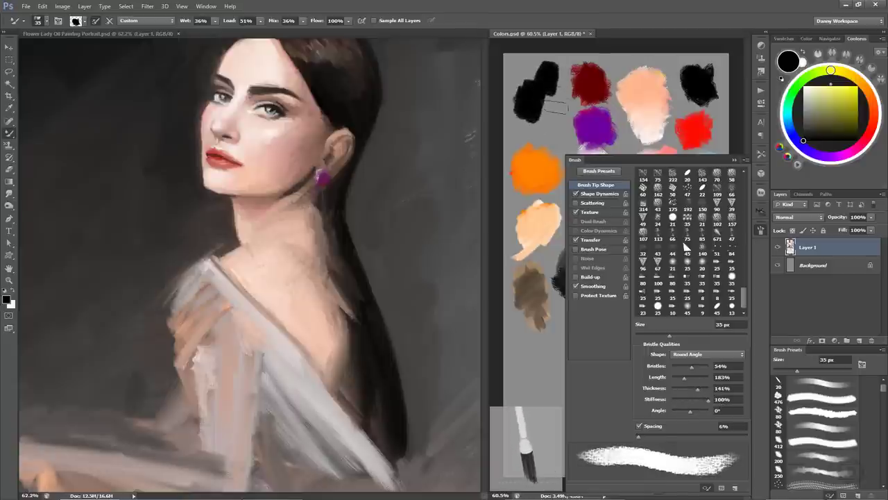
key("ctrl+z")
left_click_drag(691, 399, 690, 394)
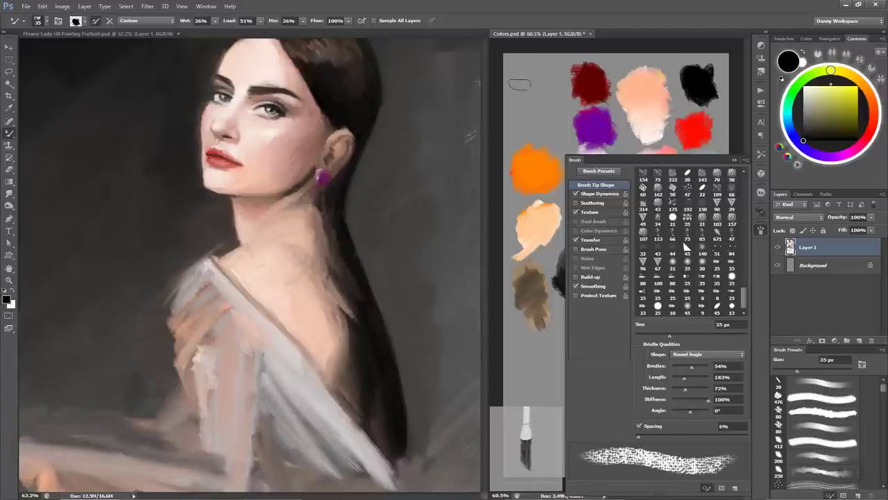
left_click_drag(519, 84, 548, 115)
key("ctrl+z")
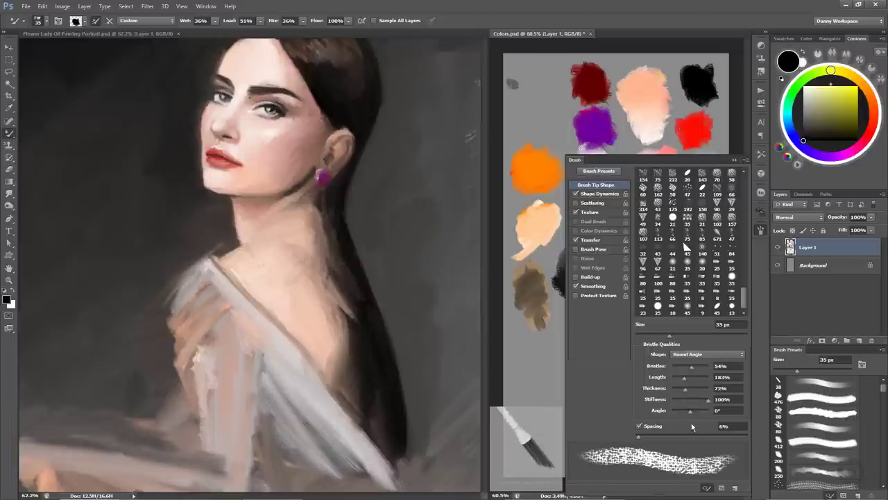
Rotate the brush tip to 129° and resize the brush to 22 px.
left_click_drag(690, 418, 683, 419)
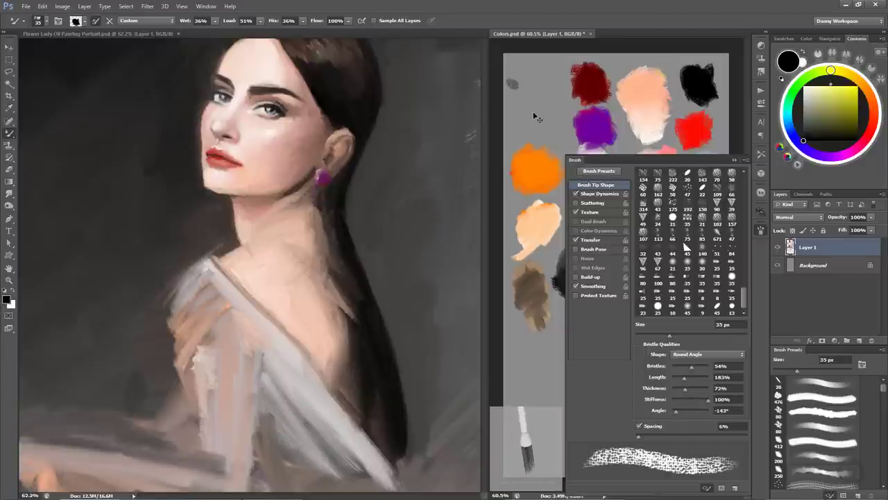
mouse_move(535, 117)
left_mouse_down()
mouse_move(520, 82)
mouse_move(541, 55)
left_mouse_up()
key("ctrl+z")
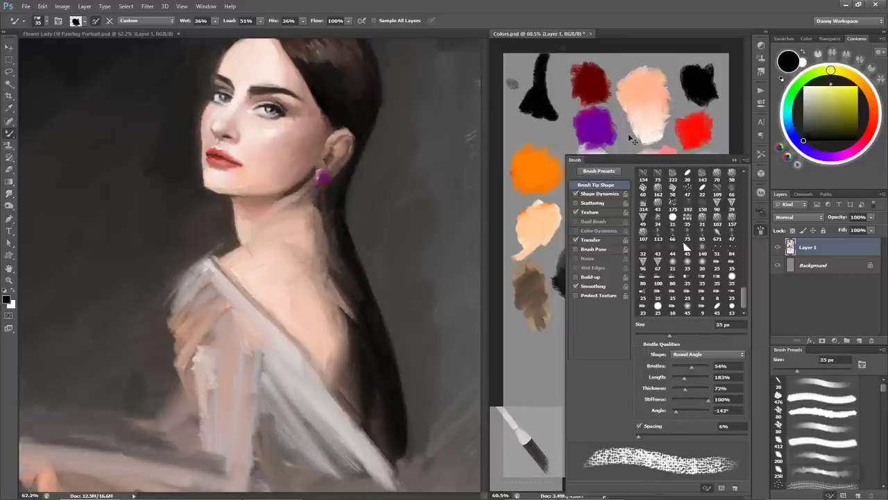
key("ctrl+z")
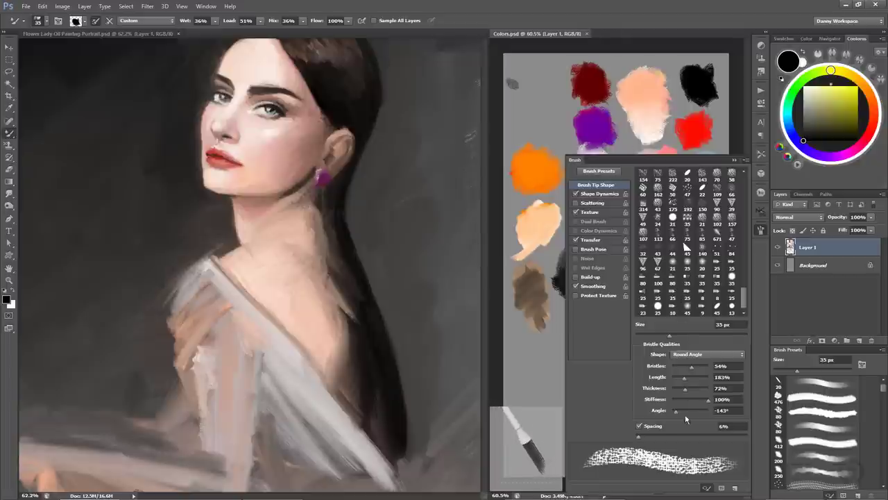
left_click_drag(681, 414, 700, 414)
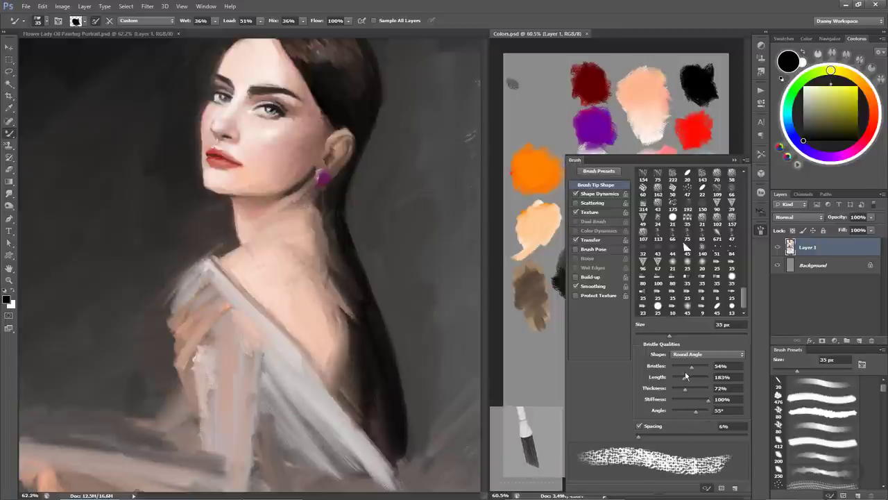
left_click_drag(702, 418, 708, 415)
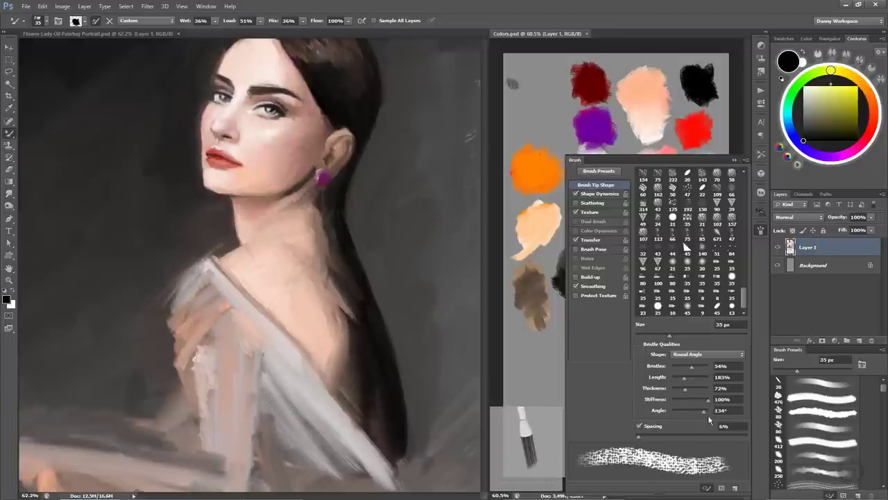
right_click(538, 127, "alt")
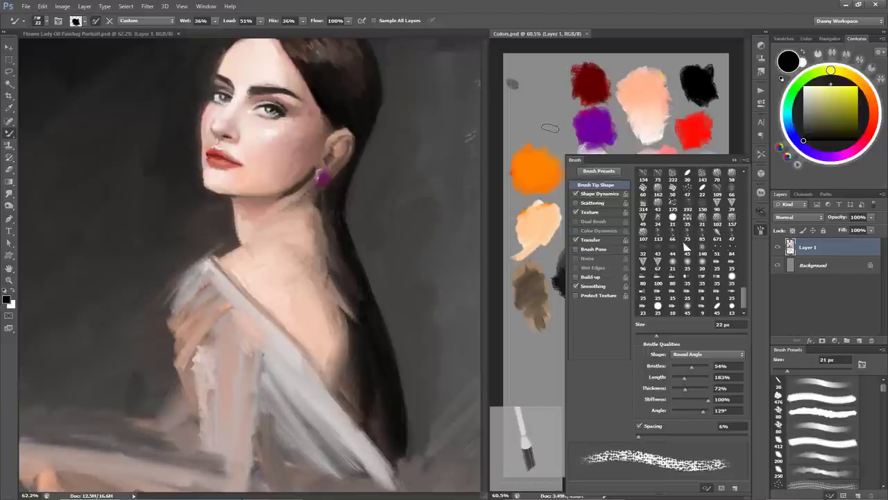
Shrink the brush to 10 px on the portrait and sample a pink neck skin tone.
left_click(417, 199)
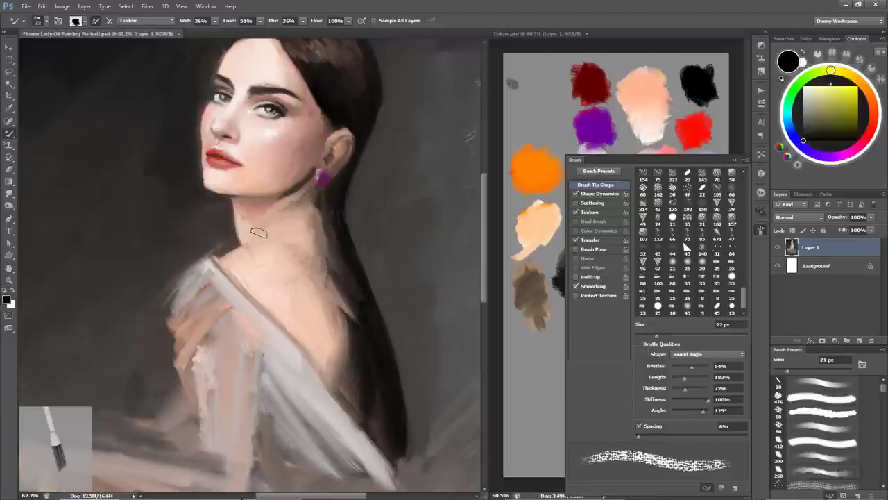
scroll(257, 234, "up", 2)
right_click(257, 211, "alt")
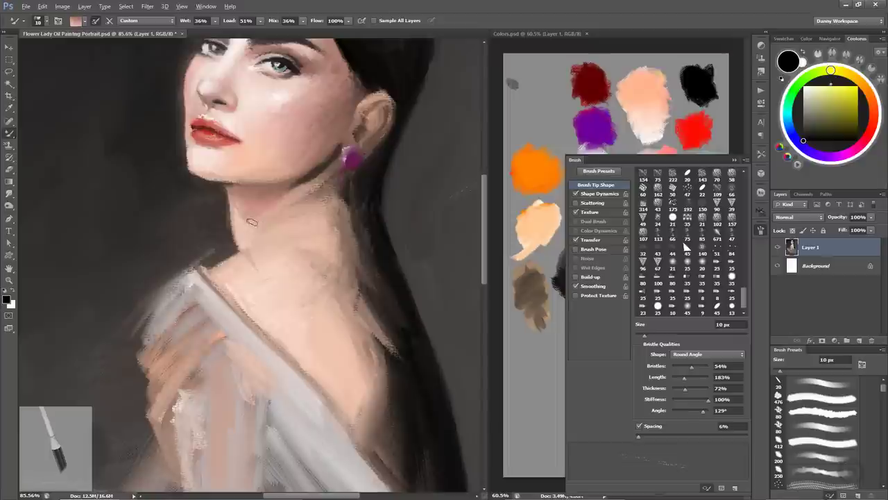
left_click(265, 202, "alt")
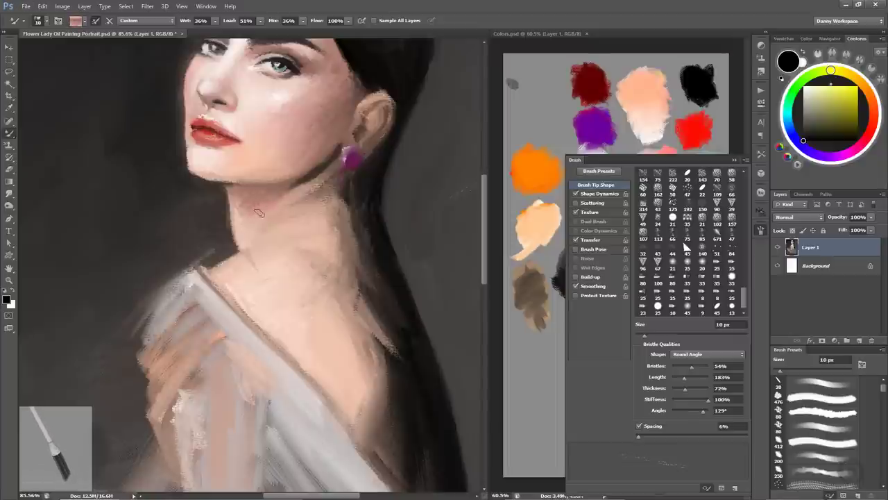
Load peach from the colour sheet and lay a short skin-tone stroke on the neck.
left_click(739, 162)
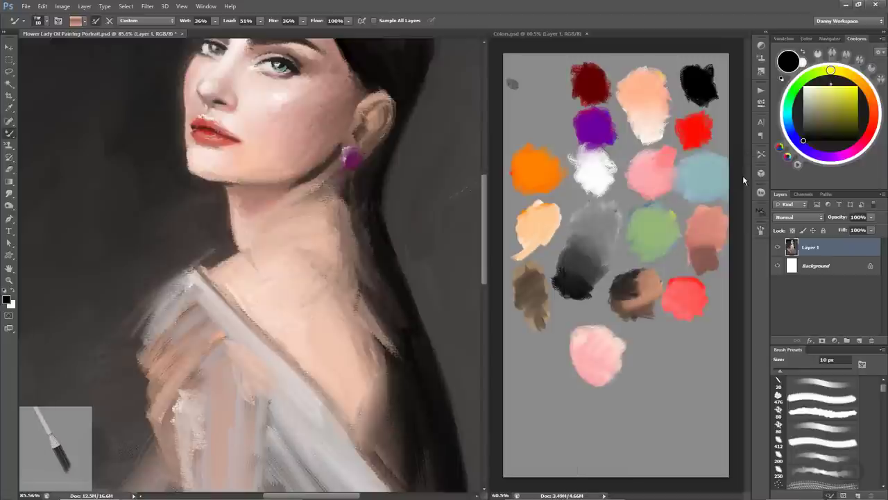
left_click(652, 109, "alt")
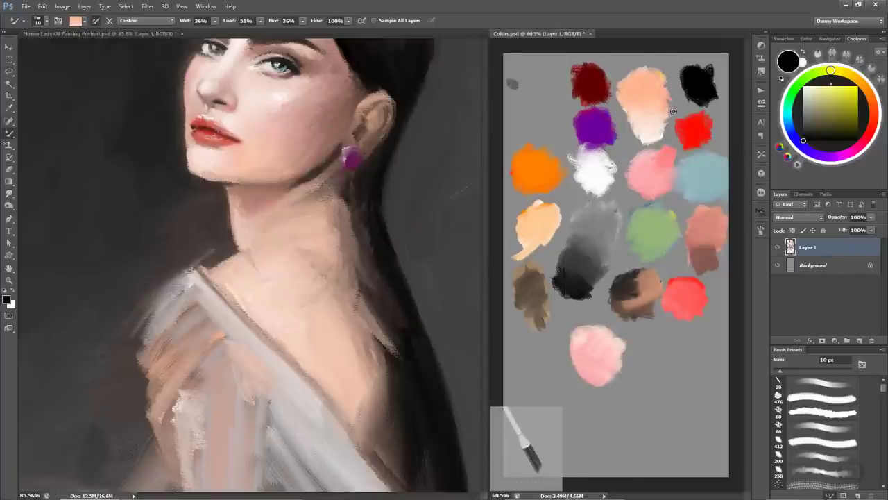
left_click(337, 235)
left_click_drag(253, 197, 245, 192)
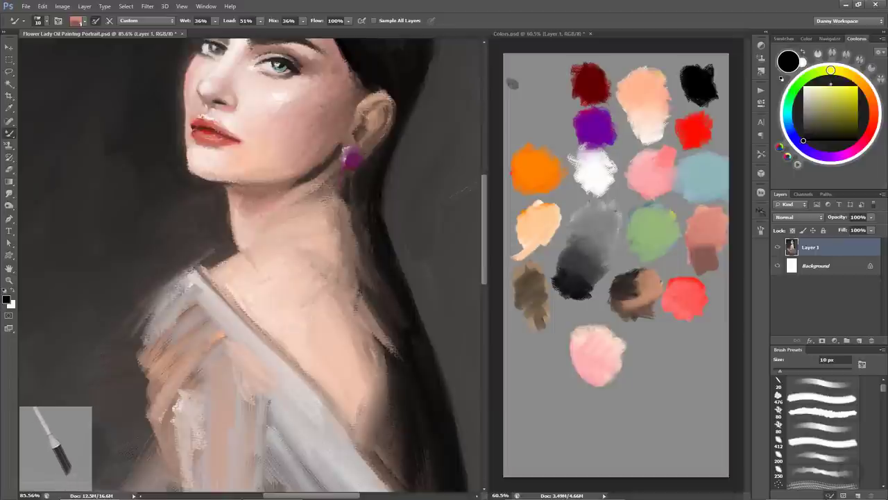
left_click(648, 129, "alt")
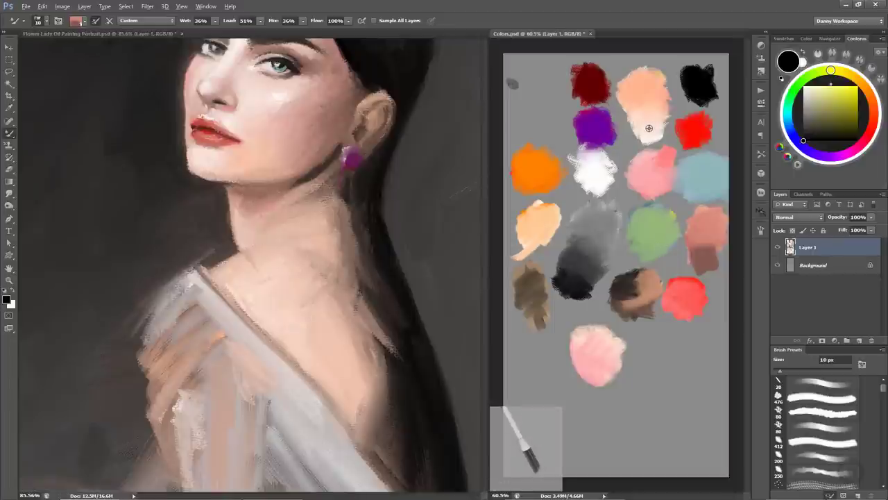
key("ctrl+Tab")
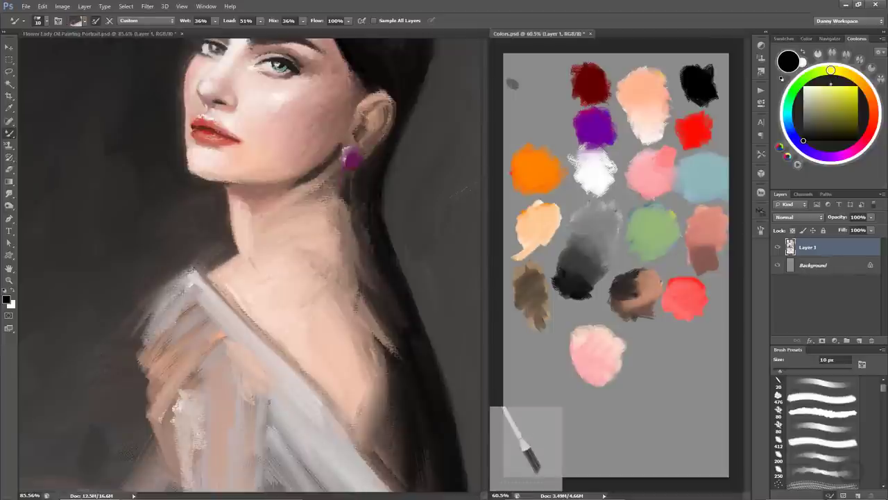
Paint grey, then black strokes over the dark hair by the left shoulder.
left_click_drag(207, 226, 171, 253)
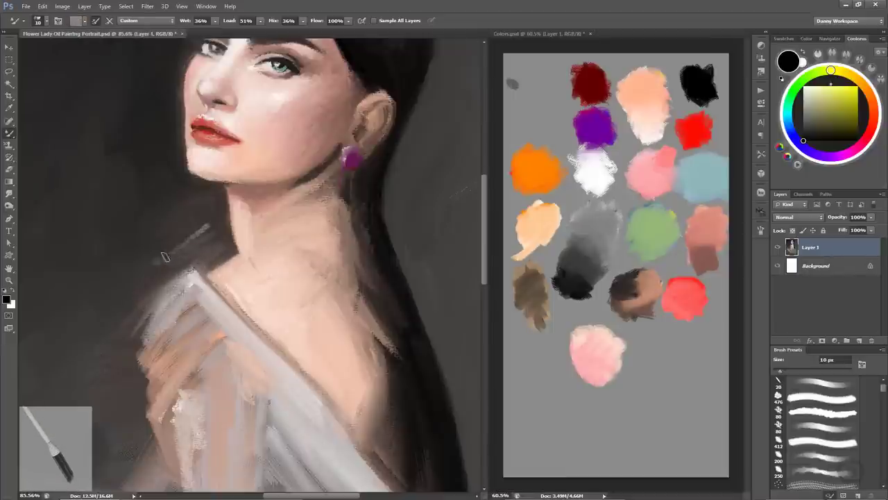
left_click_drag(205, 226, 155, 250)
left_click(578, 284, "alt")
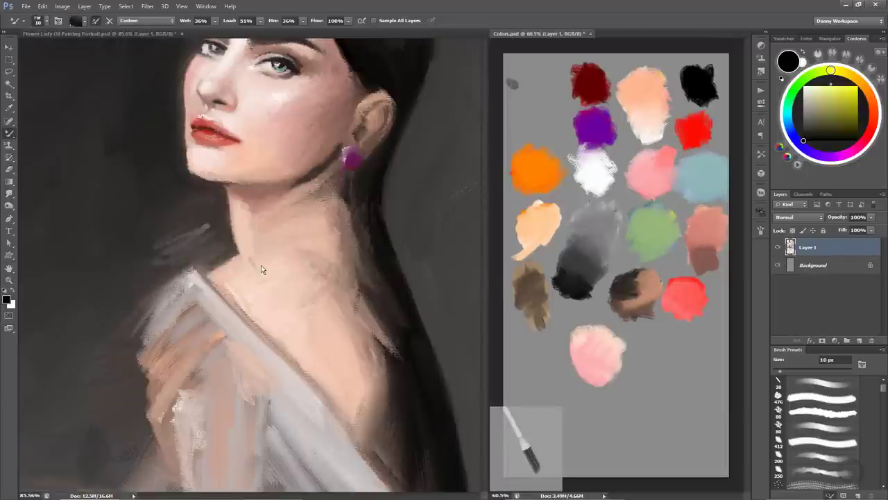
left_click_drag(199, 226, 159, 267)
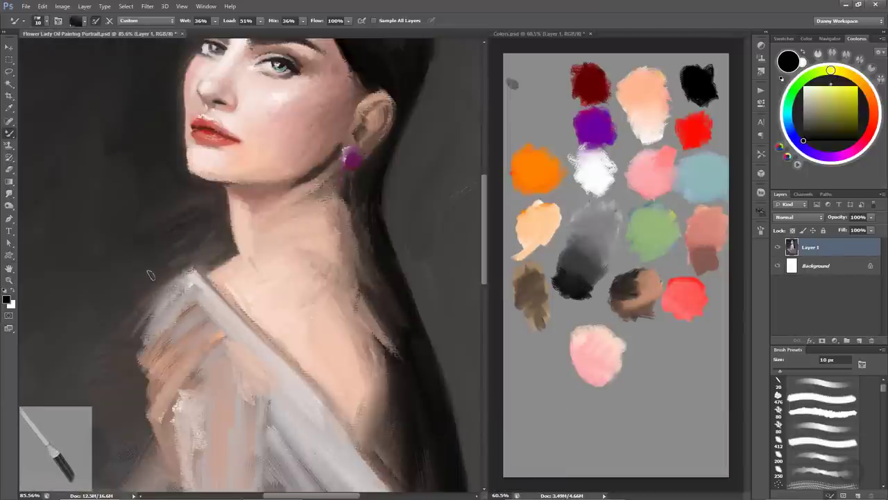
At 28 px, soften the shoulder highlight and extend the dark hair toward the lower left.
left_click_drag(149, 274, 195, 217)
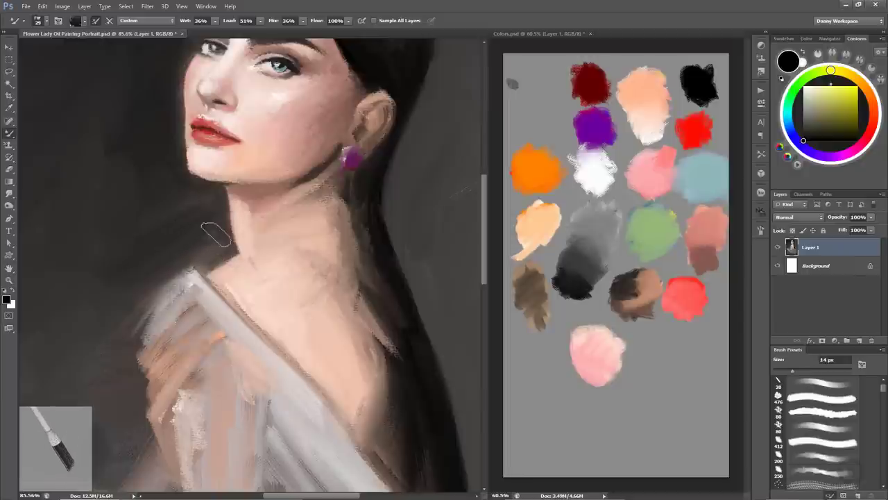
left_click_drag(129, 273, 118, 241)
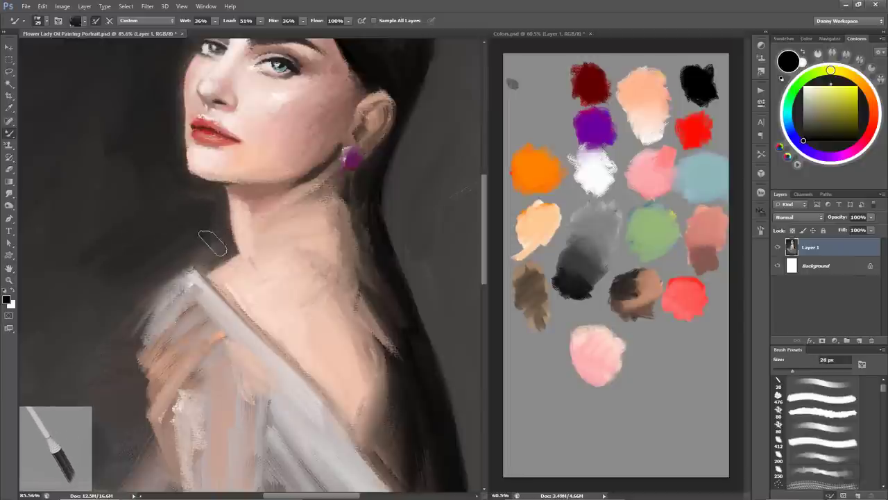
left_click_drag(179, 268, 146, 298)
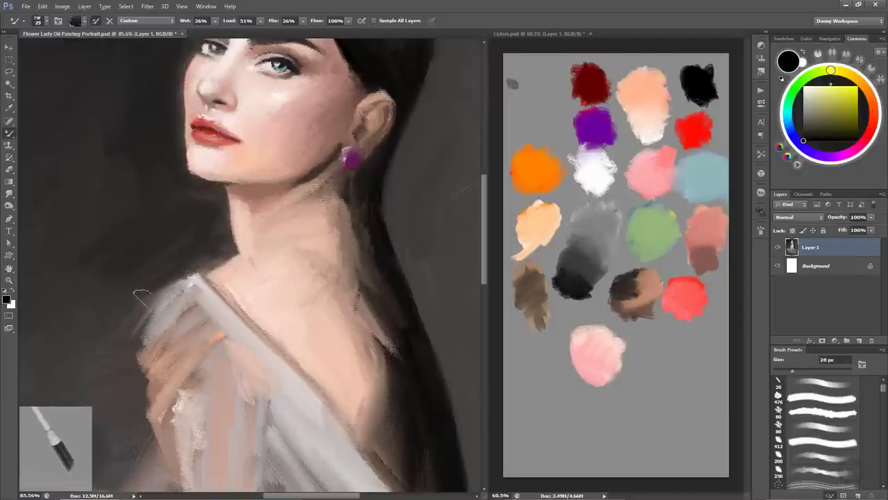
left_click_drag(40, 354, 122, 277)
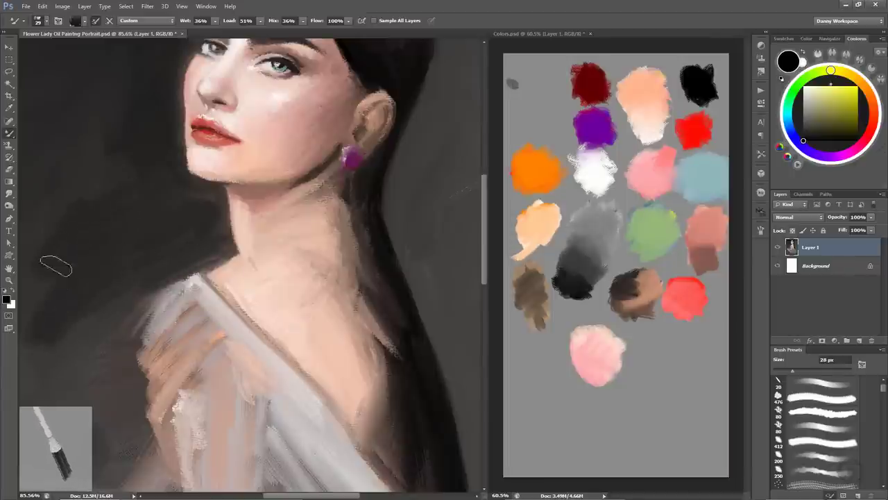
key("ctrl+s")
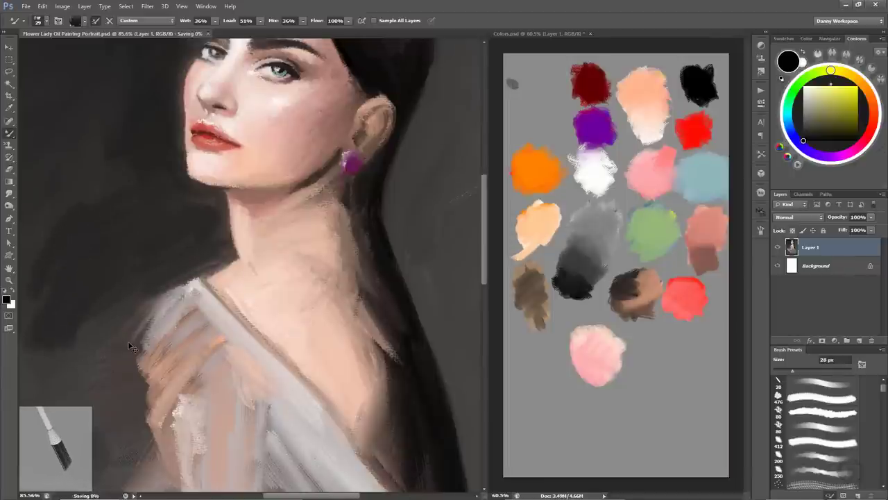
left_click_drag(179, 260, 184, 294)
Reduce the brush to 7 px and paint dark hair strands beside the right side of the neck.
right_click(198, 208, "alt")
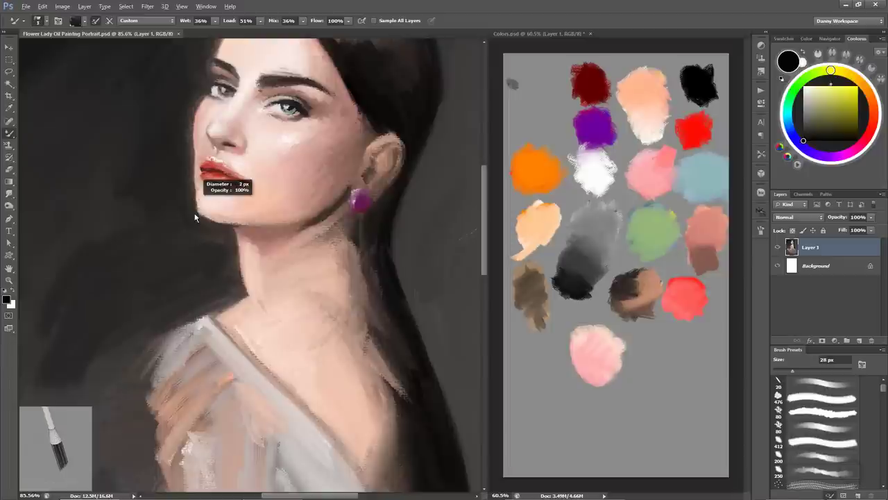
right_click(197, 208, "alt")
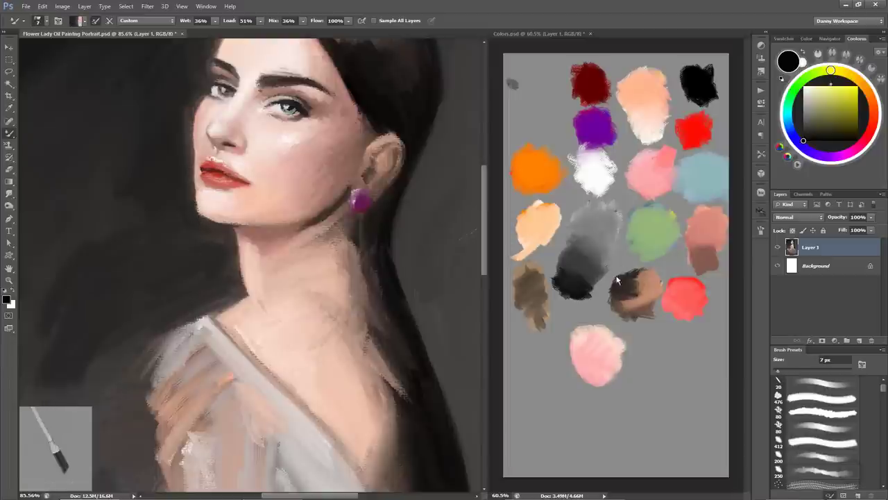
key("ctrl+Tab")
key("ctrl+Tab")
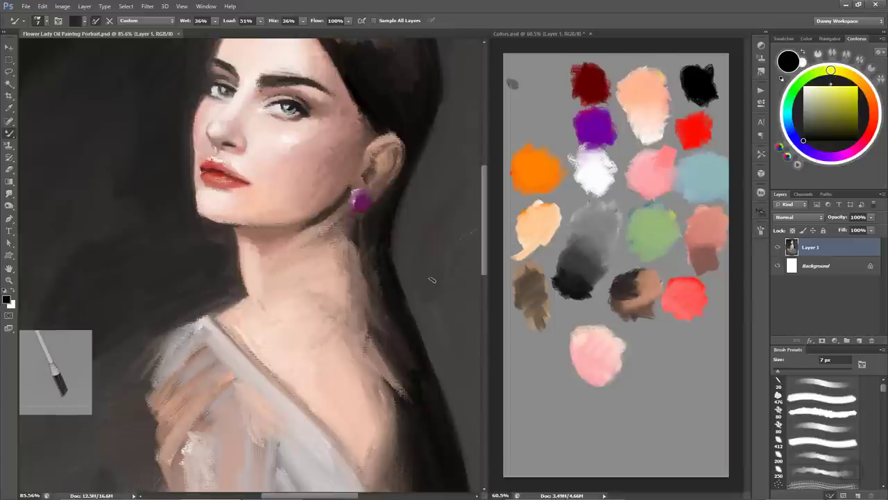
mouse_move(352, 234)
left_mouse_down()
mouse_move(347, 247)
mouse_move(358, 256)
mouse_move(336, 247)
mouse_move(359, 265)
left_mouse_up()
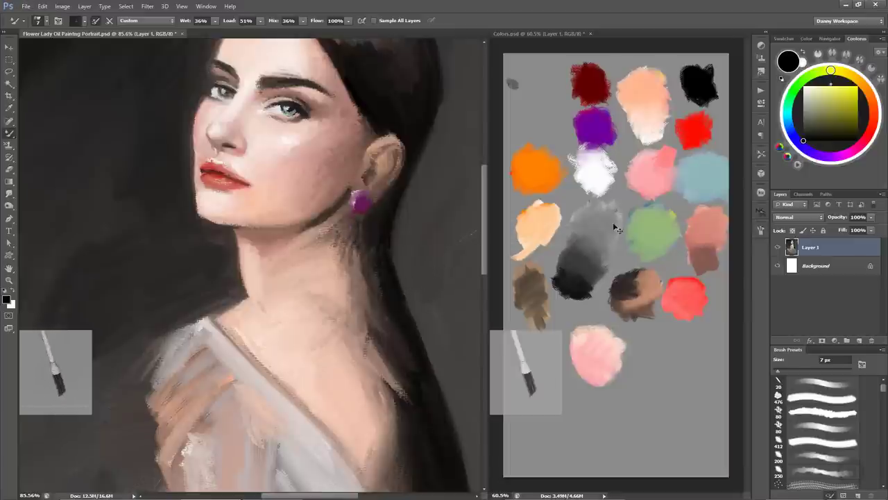
Load peach paint and dab a small light stroke on the neck.
left_click(656, 107, "alt")
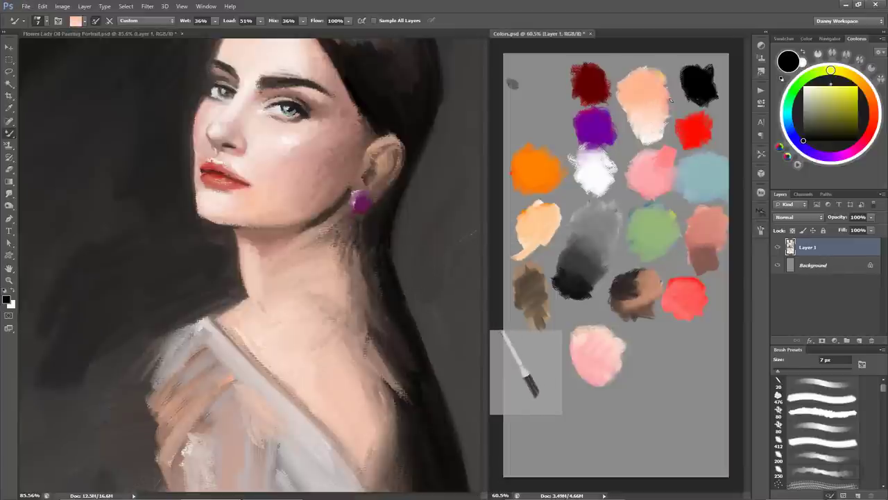
left_click(327, 254)
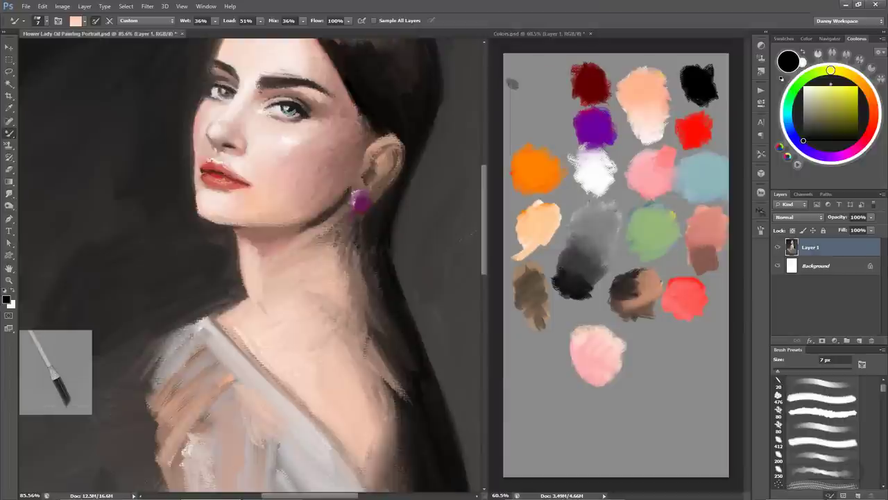
left_click(620, 188)
left_click(461, 312)
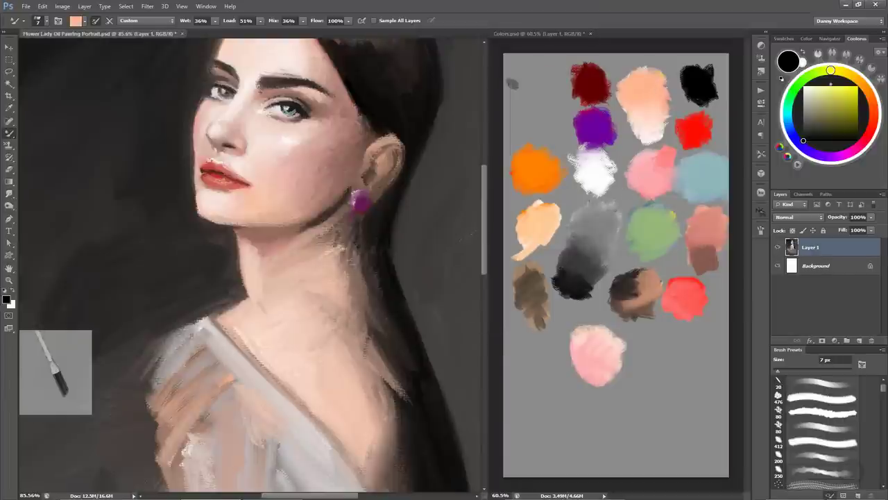
mouse_move(336, 246)
left_mouse_down()
mouse_move(344, 240)
mouse_move(335, 254)
left_mouse_up()
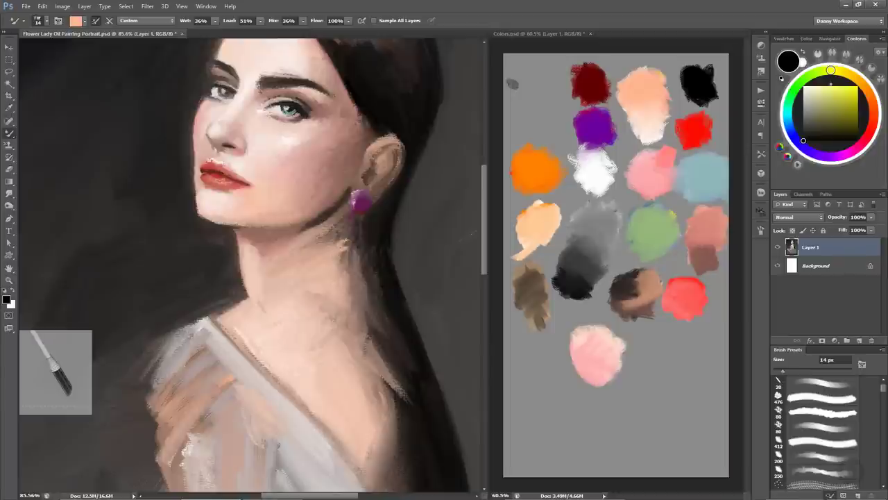
Load salmon from the swatch sheet and paint diagonal salmon strokes across the neck.
left_click(594, 299)
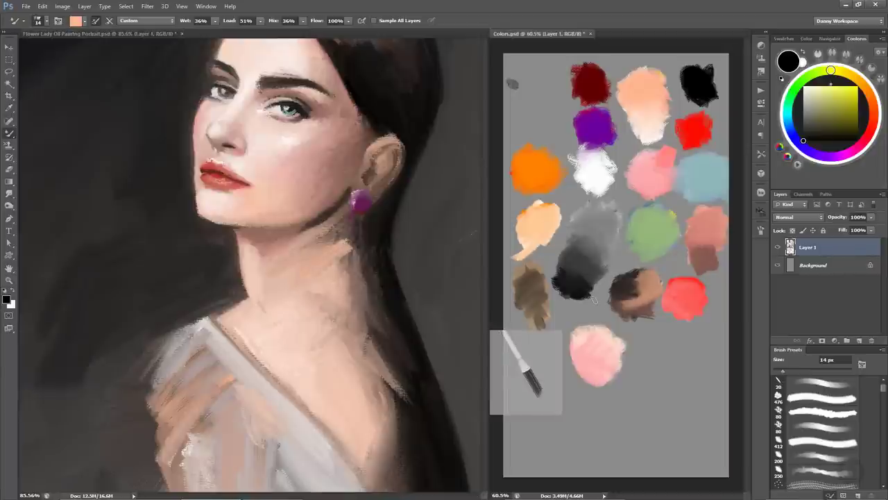
left_click(713, 227, "alt")
left_click(371, 299)
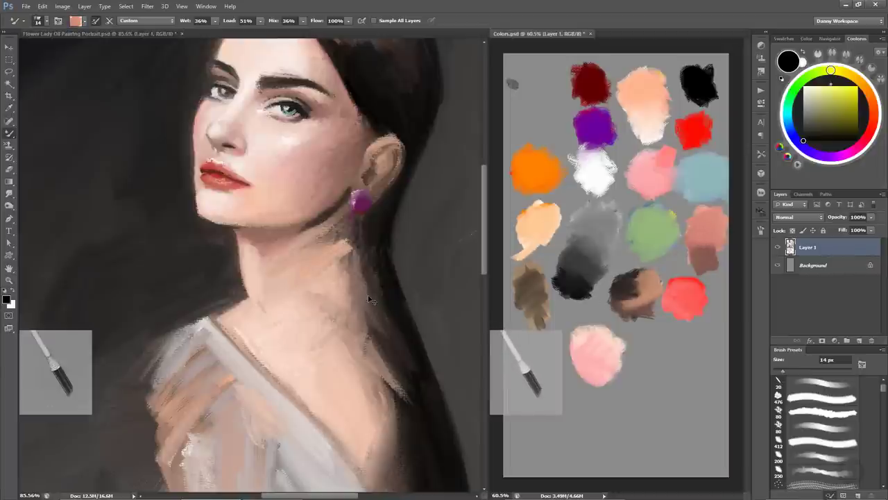
mouse_move(355, 240)
left_mouse_down()
mouse_move(353, 258)
mouse_move(298, 272)
mouse_move(281, 295)
left_mouse_up()
left_click_drag(323, 272, 294, 290)
Rework the upper-left shoulder edge with dark, light grey and grey-pink strokes.
mouse_move(233, 300)
left_mouse_down()
mouse_move(198, 316)
mouse_move(135, 374)
left_mouse_up()
left_click_drag(184, 326, 143, 367)
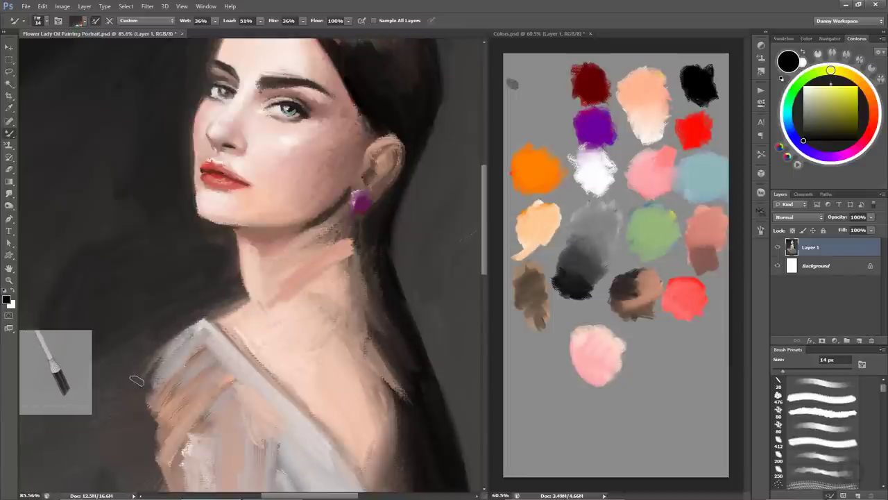
mouse_move(188, 340)
left_mouse_down()
mouse_move(153, 375)
mouse_move(146, 399)
mouse_move(166, 380)
left_mouse_up()
mouse_move(209, 328)
left_mouse_down()
mouse_move(154, 369)
mouse_move(142, 401)
left_mouse_up()
mouse_move(212, 331)
left_mouse_down()
mouse_move(225, 381)
mouse_move(208, 375)
mouse_move(247, 386)
left_mouse_up()
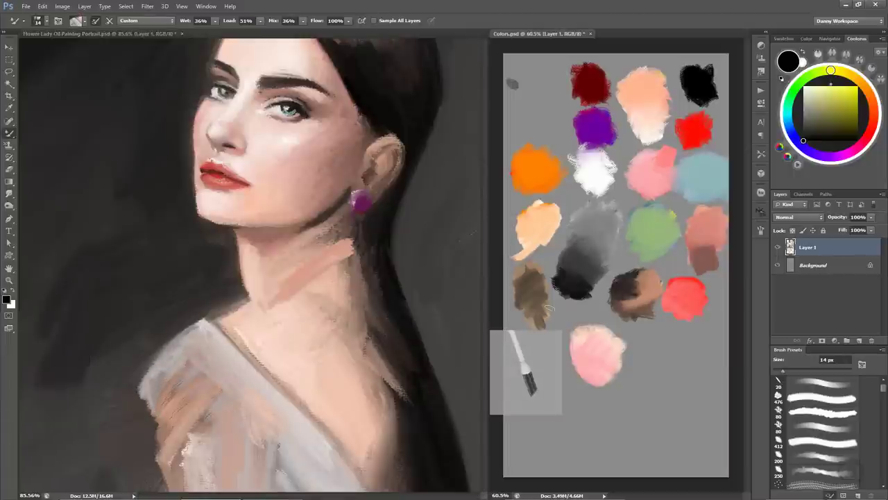
Load peach and paint light pink strokes on the lower chest.
left_click(652, 108, "alt")
left_click(283, 377)
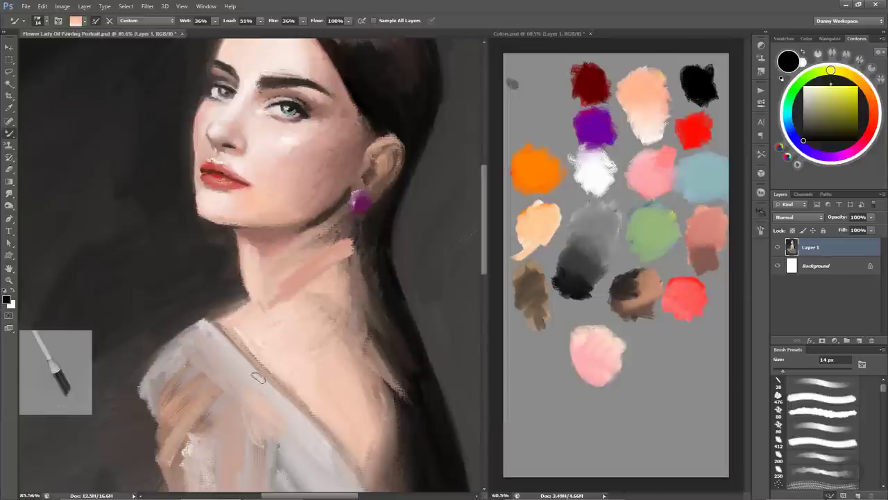
mouse_move(258, 398)
left_mouse_down()
mouse_move(221, 447)
mouse_move(226, 458)
left_mouse_up()
left_click_drag(278, 424, 258, 478)
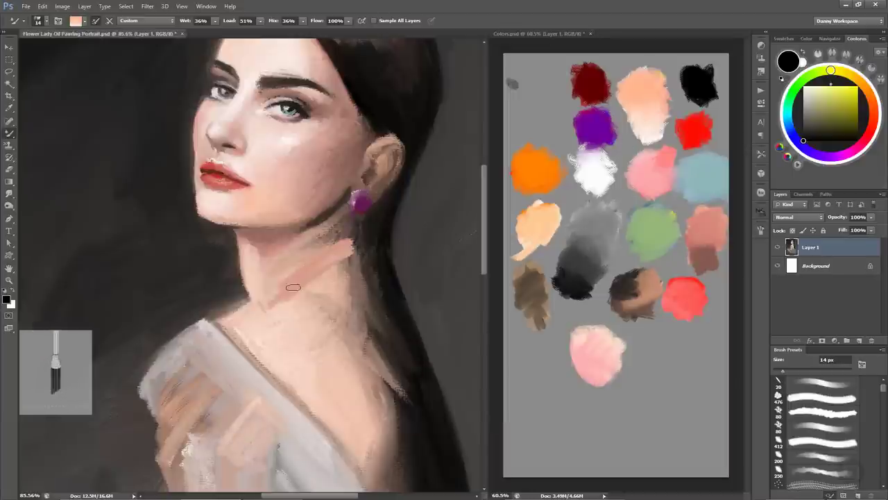
left_click_drag(363, 360, 334, 271)
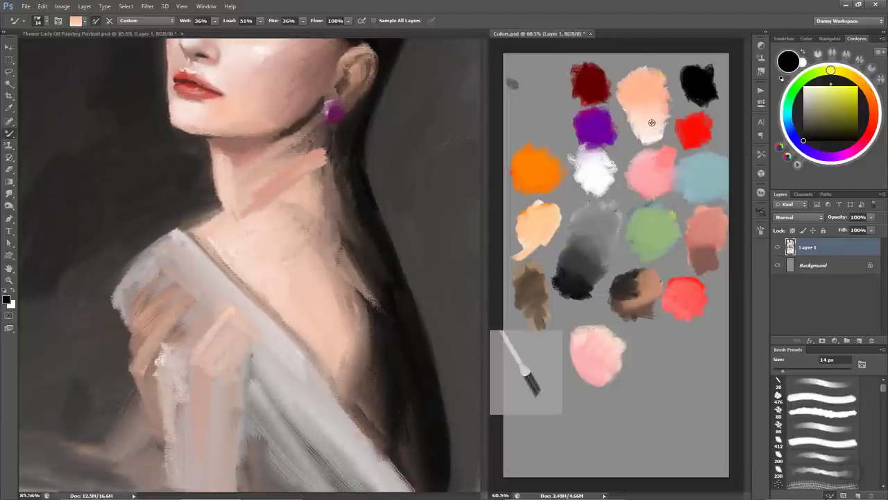
Cover the dark shoulder edge with skin tone and brighten the garment edge with white.
scroll(388, 260, "down", 2)
scroll(386, 257, "down", 1)
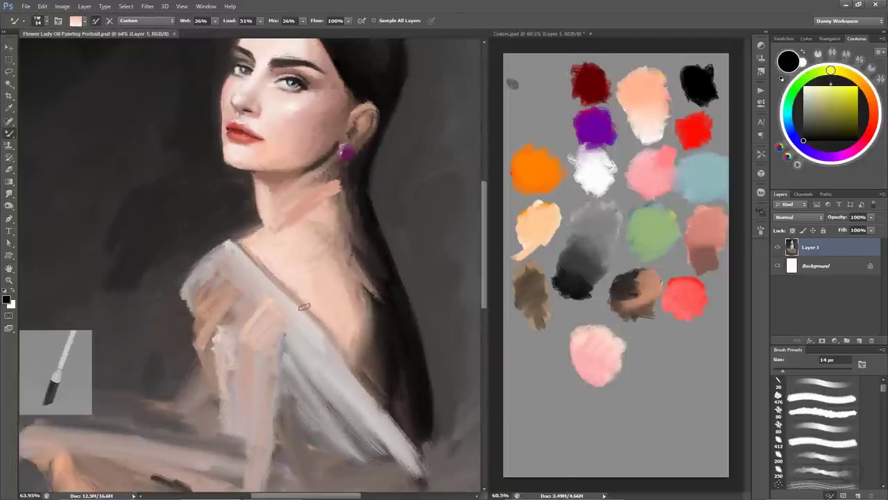
left_click_drag(272, 276, 340, 340)
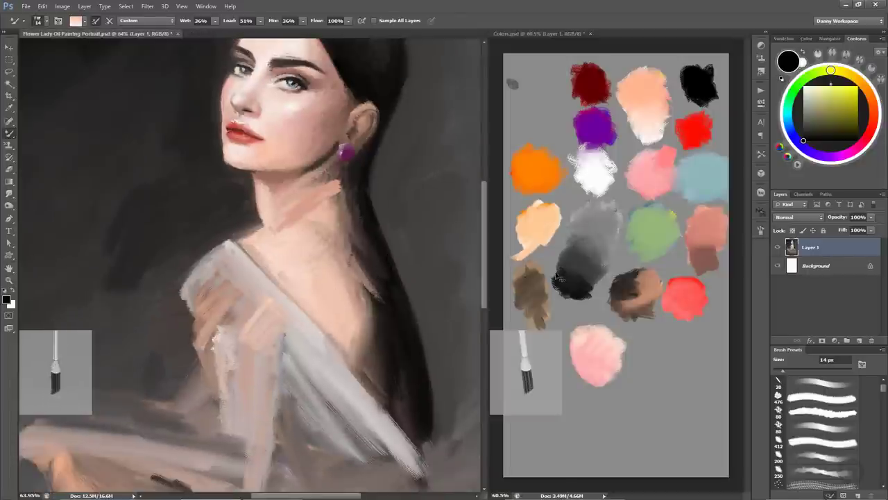
left_click(593, 173, "alt")
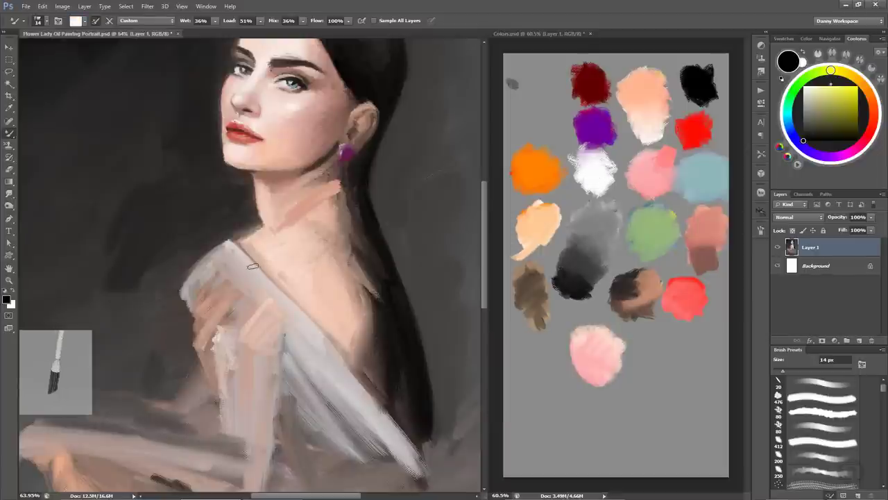
left_click_drag(247, 243, 326, 324)
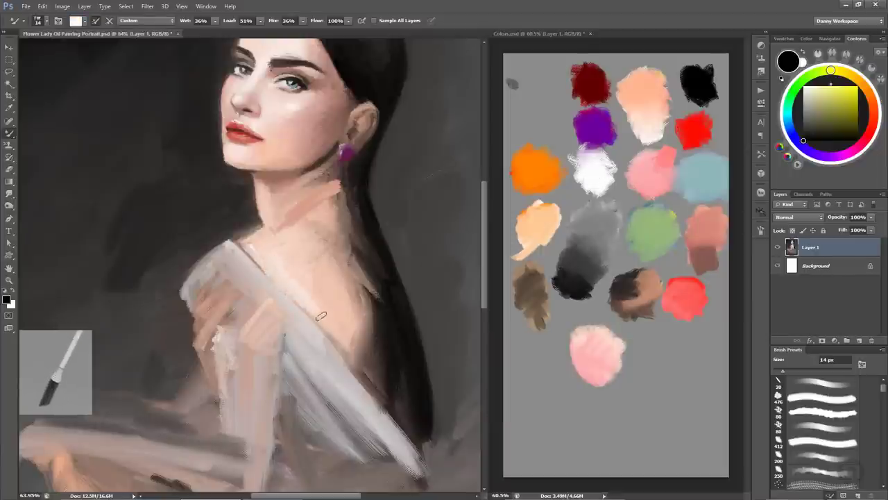
left_click_drag(292, 270, 335, 326)
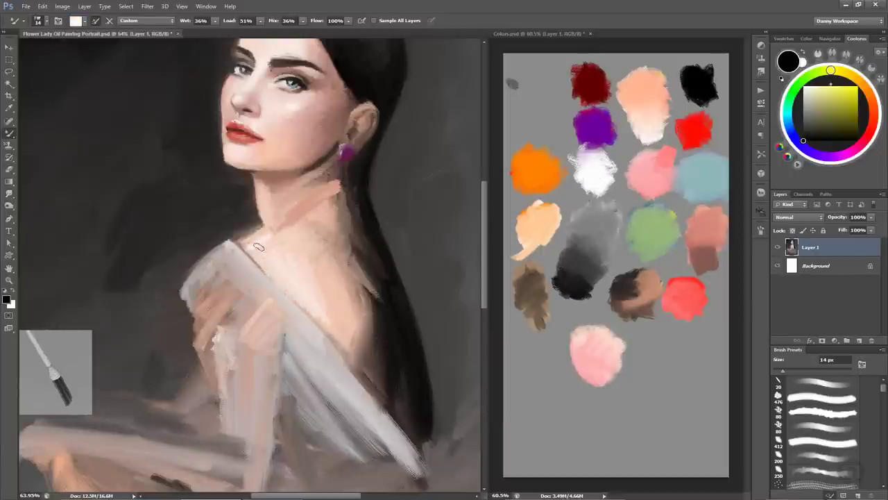
Lighten the neckline skin and paint a darker sampled skin stroke down the neck.
left_click_drag(271, 237, 274, 246)
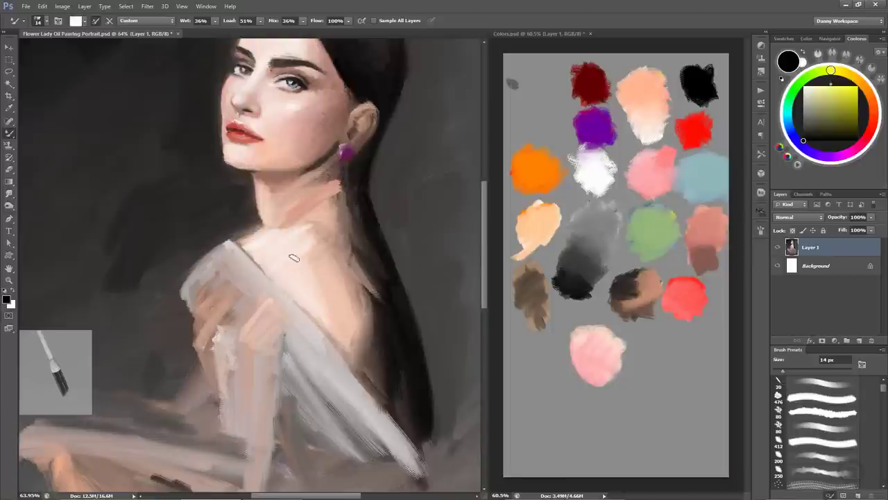
left_click_drag(262, 229, 251, 236)
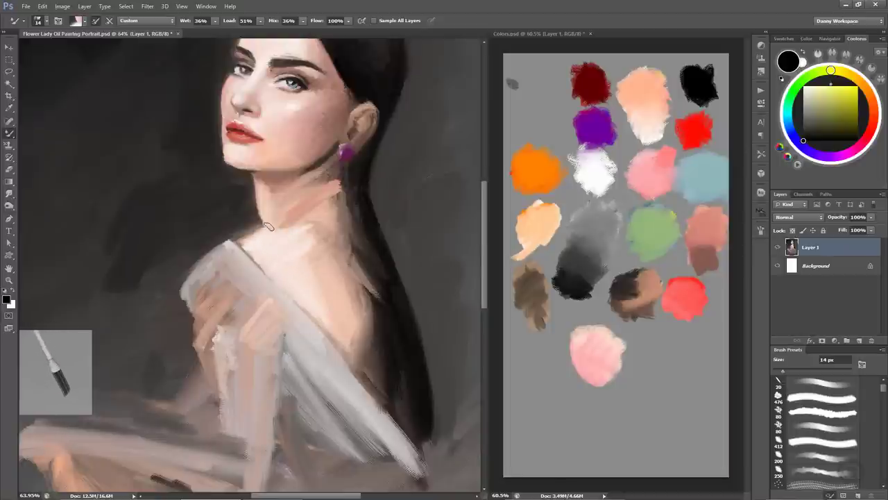
left_click(268, 203, "alt")
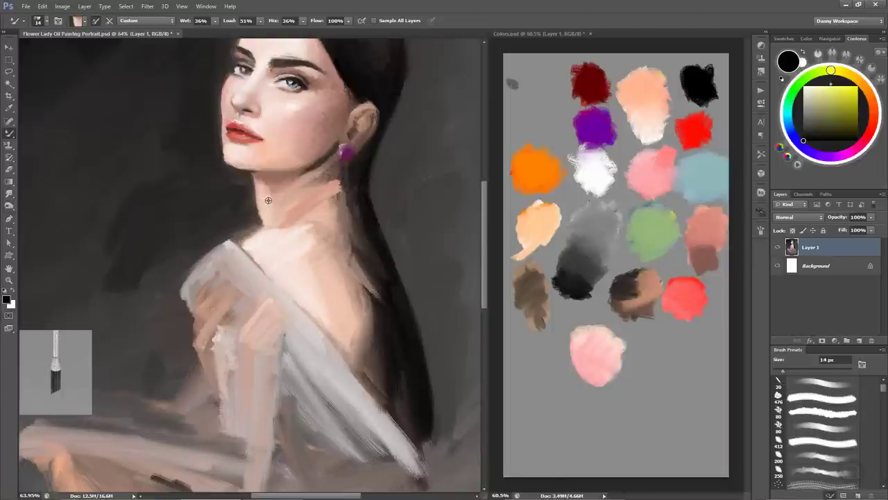
left_click_drag(268, 217, 275, 195)
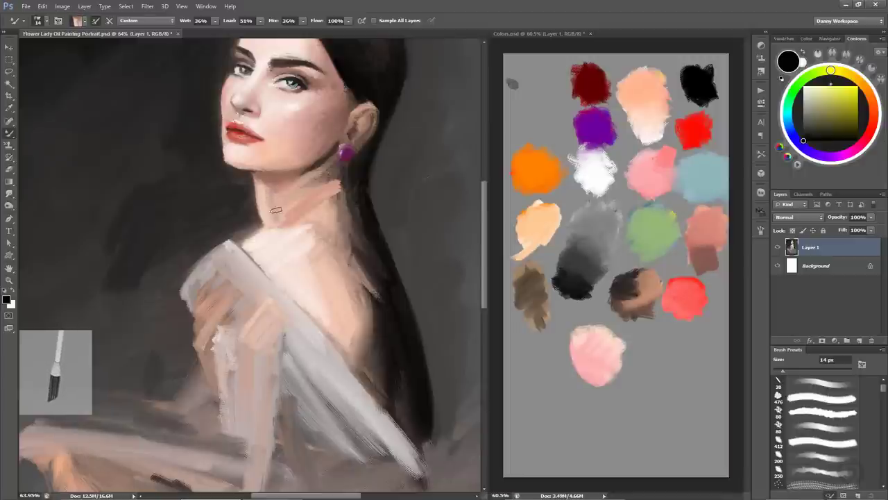
left_click_drag(275, 200, 285, 214)
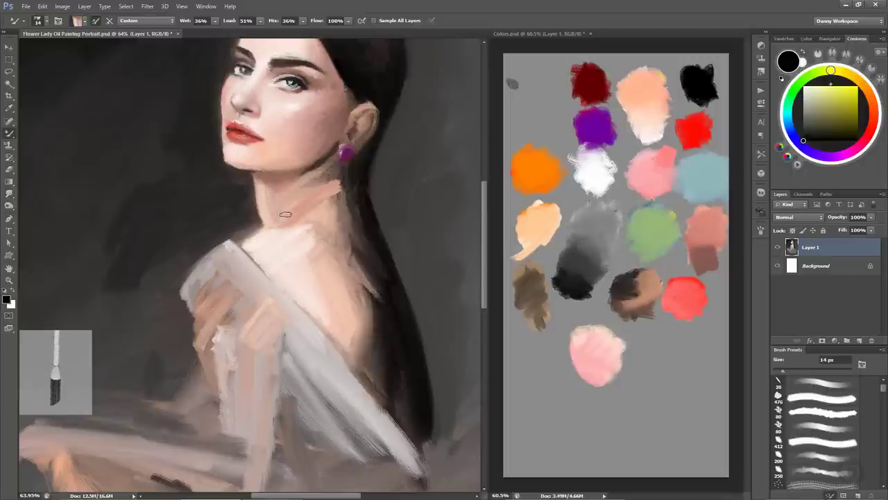
Lay a light peach stroke from the colour swatches across the neck.
left_click(547, 231, "alt")
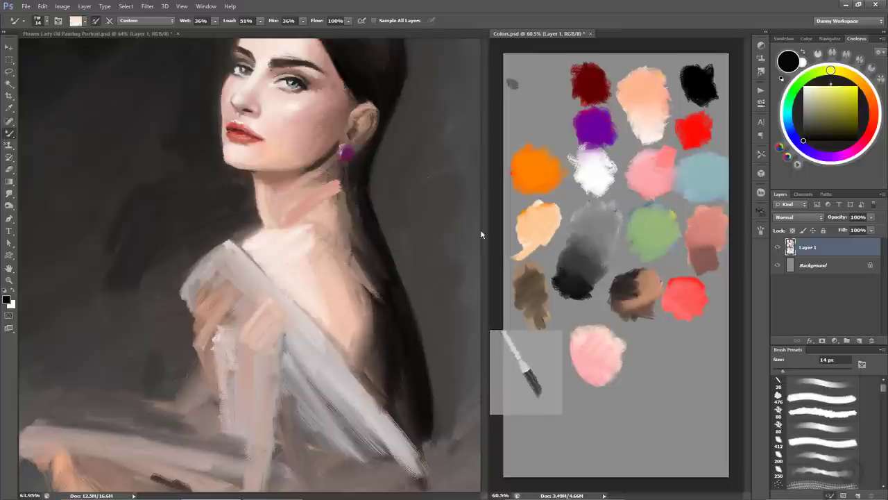
left_click(370, 244)
left_click_drag(282, 216, 299, 201)
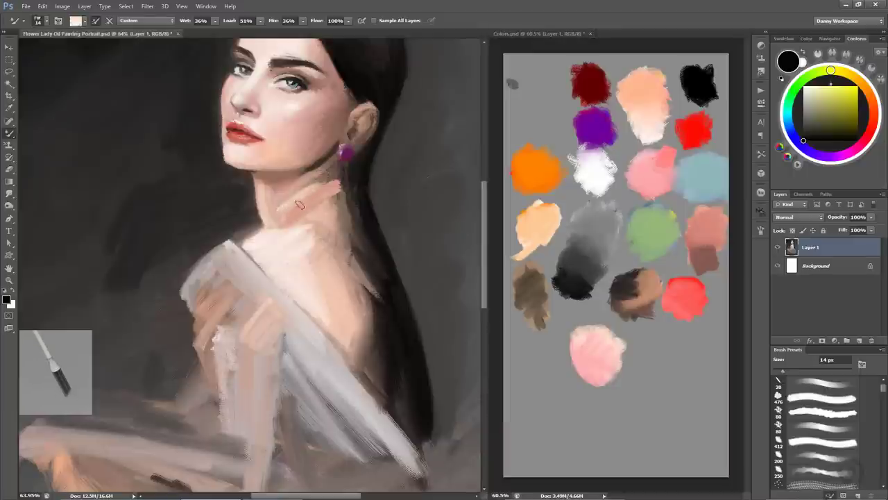
left_click(550, 214)
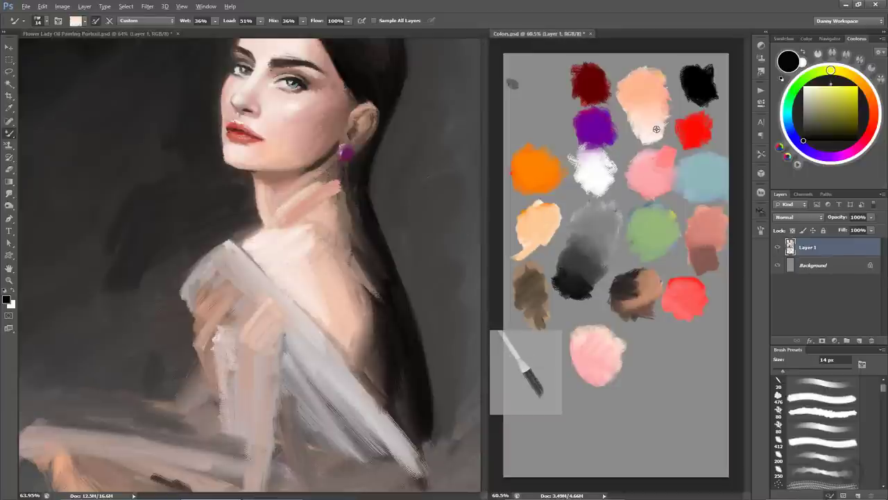
left_click(307, 190)
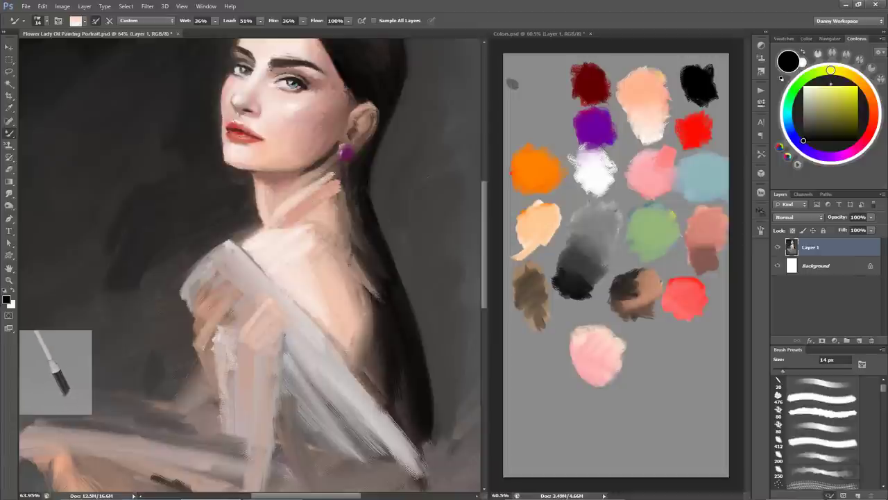
Paint a darker stroke below the earring, sample darker and pink tones, and save.
left_click_drag(351, 168, 275, 216)
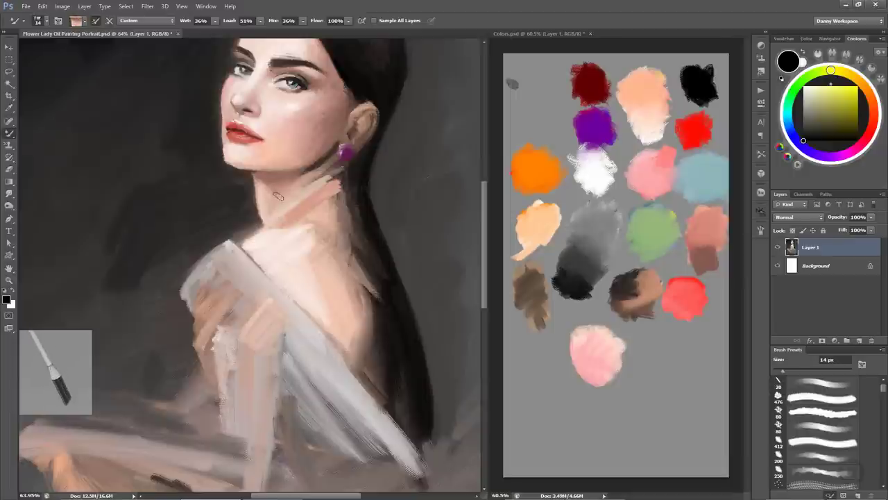
left_click(269, 199, "alt")
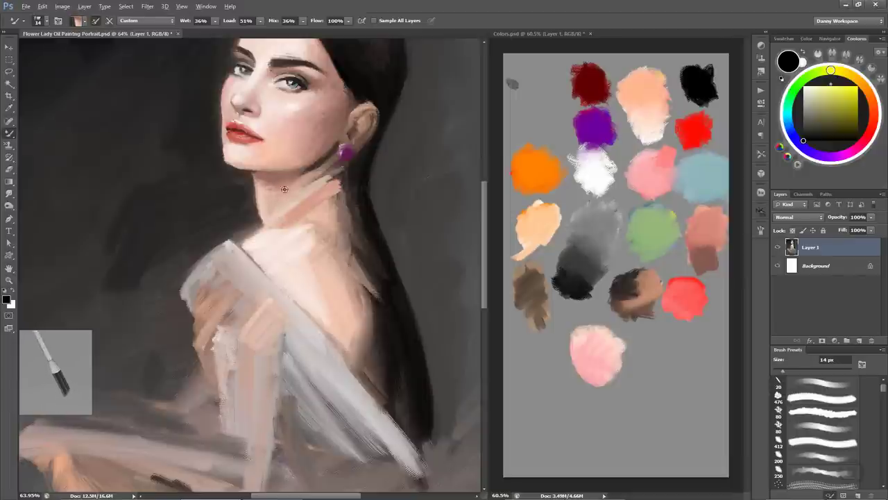
left_click(284, 188, "alt")
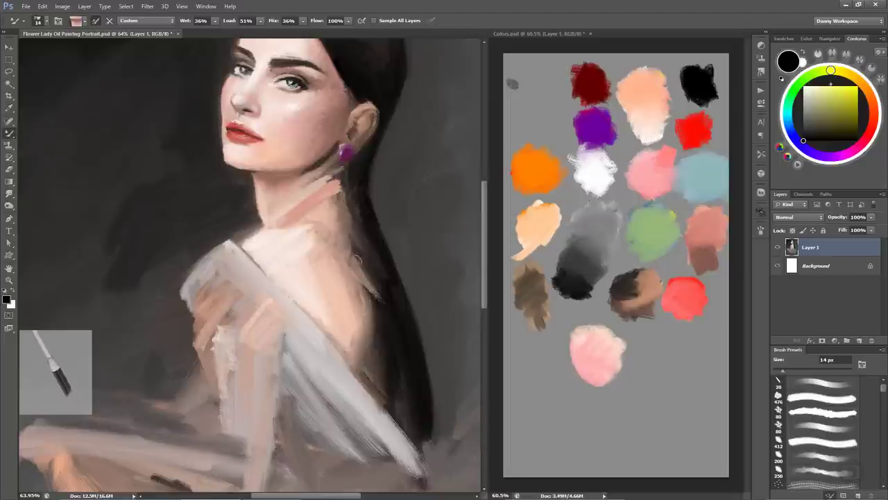
key("ctrl+s")
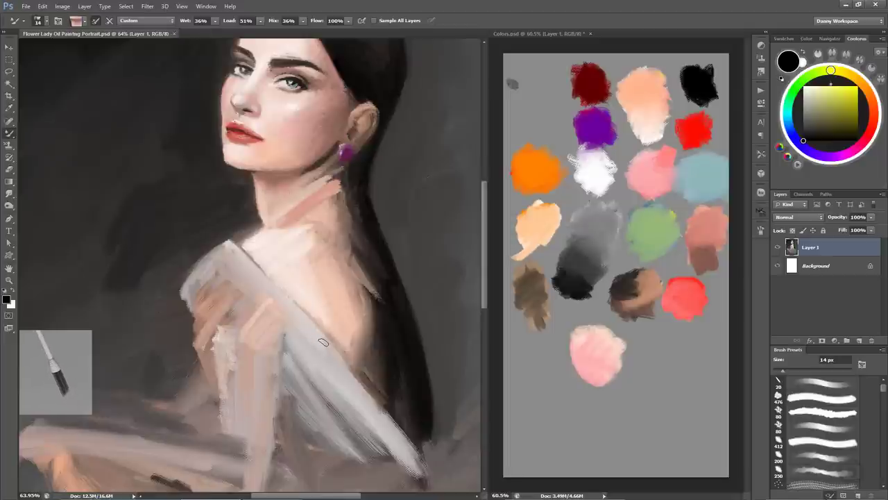
Shrink the Mixer Brush, load peach from the colour swatches, and save the portrait.
scroll(382, 195, "up", 1)
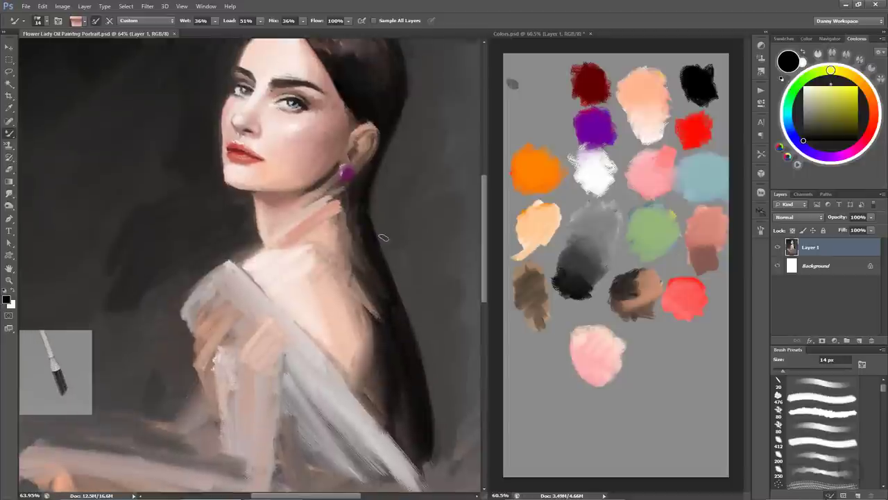
key("bracketleft")
key("bracketleft")
key("bracketleft")
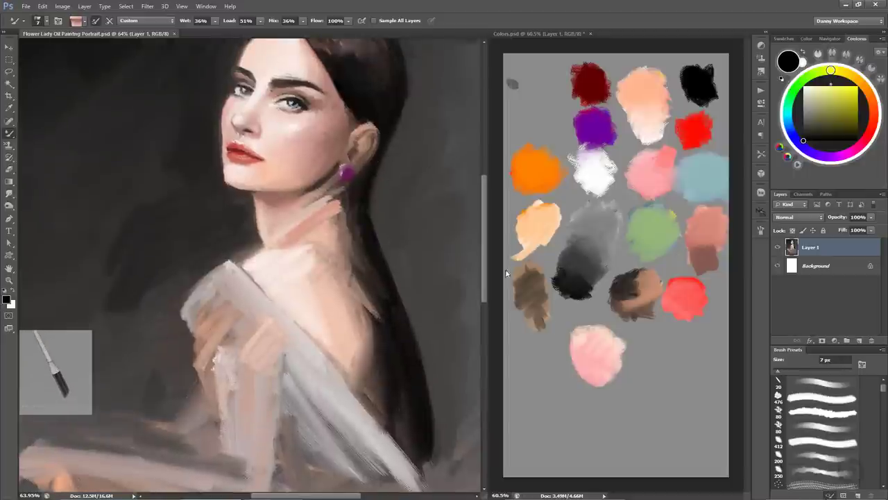
left_click(643, 113, "alt")
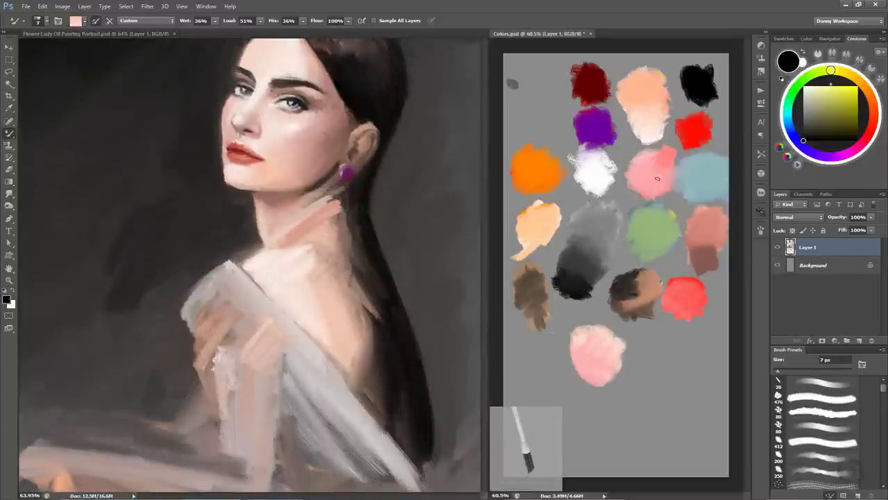
left_click(369, 276)
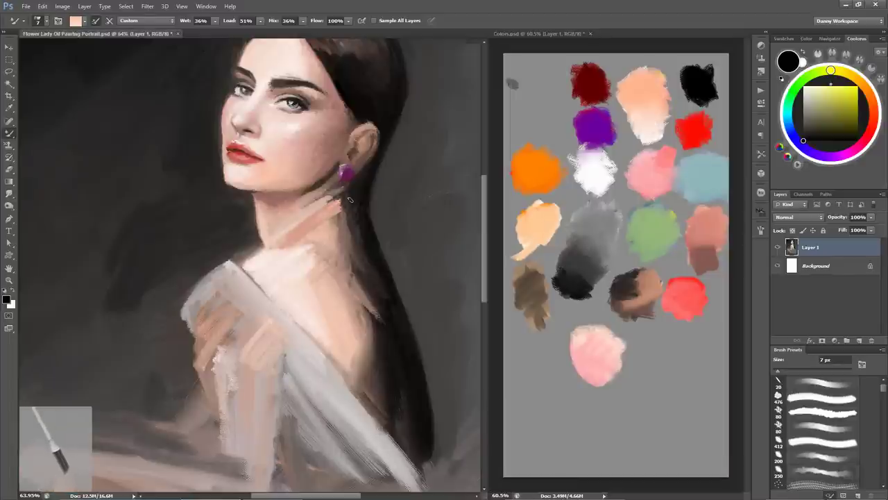
key("ctrl+s")
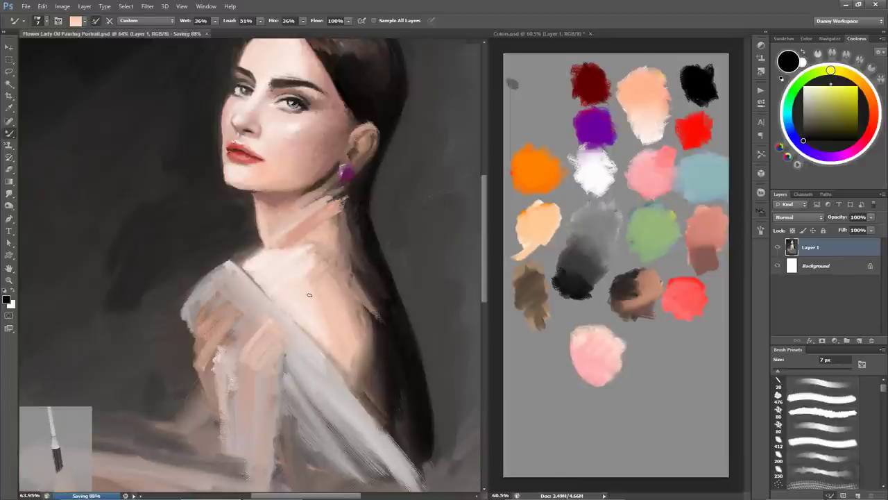
Load brown from the swatches and lighten the edge of the hair with short strokes.
left_click(650, 303, "alt")
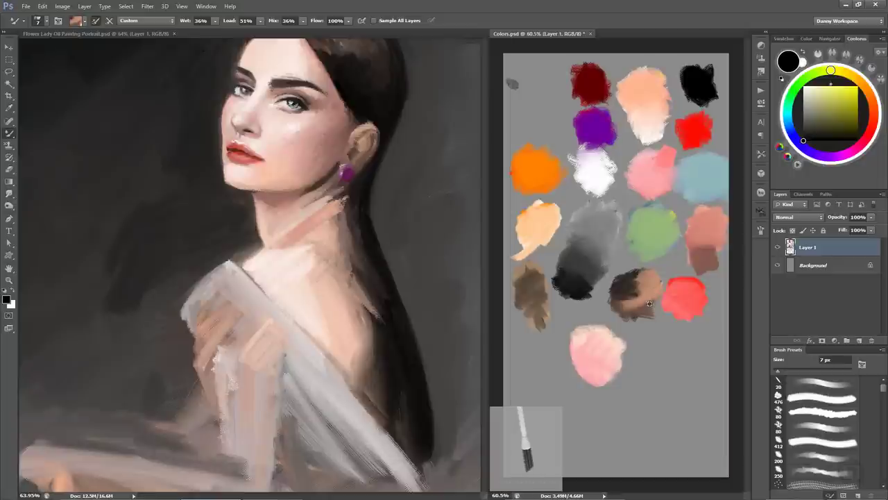
left_click(402, 253)
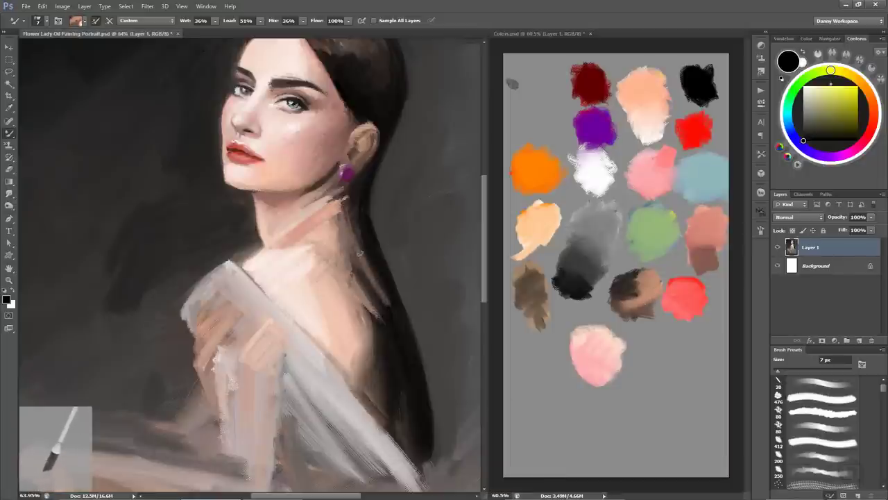
mouse_move(361, 244)
left_mouse_down()
mouse_move(397, 298)
mouse_move(398, 320)
mouse_move(365, 264)
left_mouse_up()
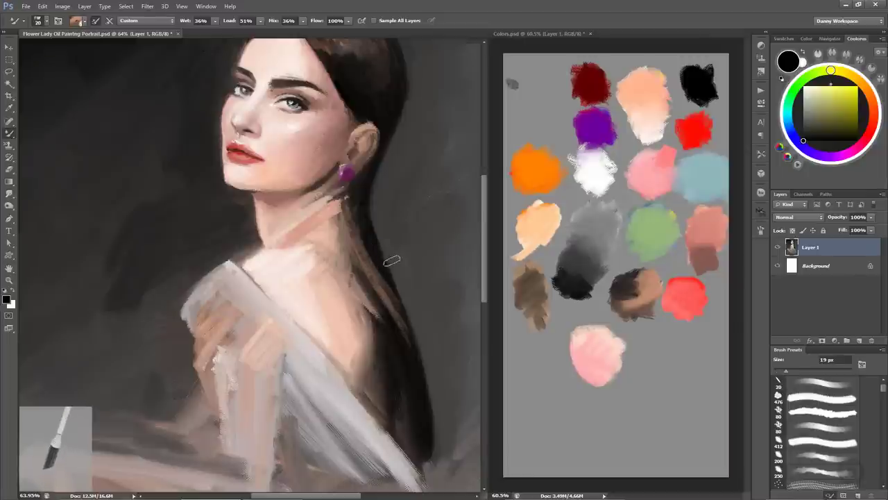
mouse_move(392, 260)
left_mouse_down()
mouse_move(380, 264)
mouse_move(391, 270)
left_mouse_up()
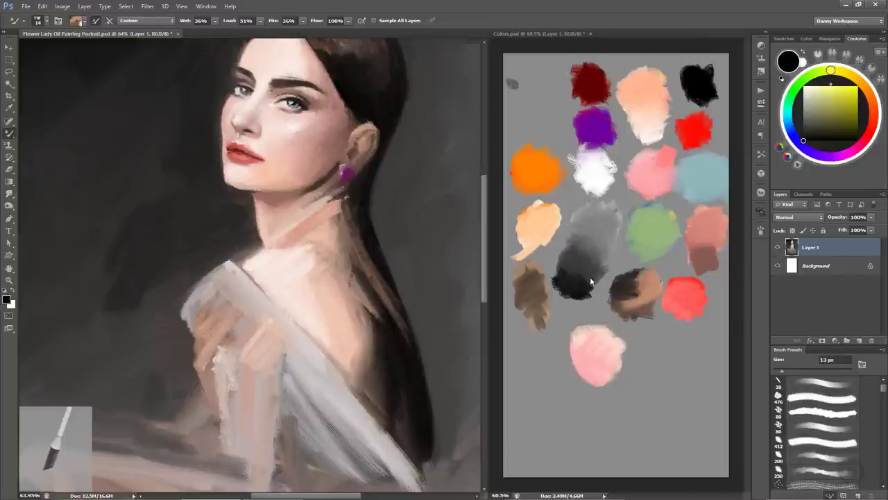
With peach loaded, darken the hair-neck edge and blend lighter skin into the neck beside it.
left_click(655, 109, "alt")
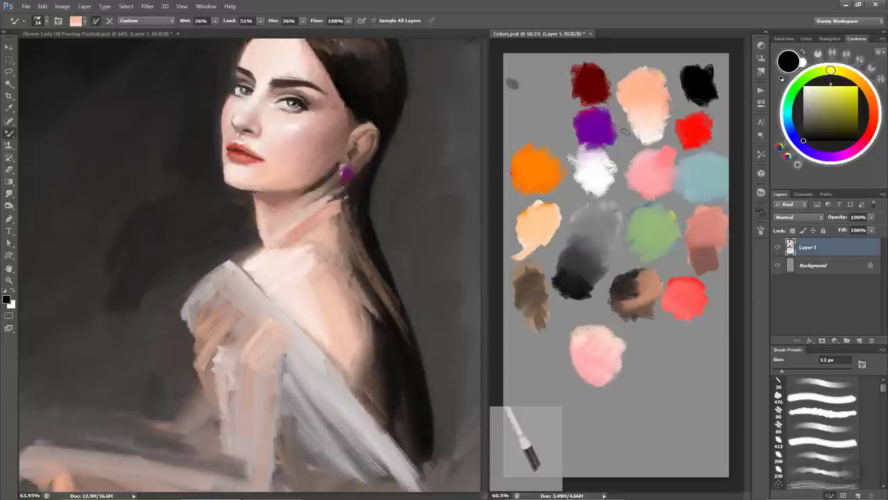
left_click(354, 233)
mouse_move(351, 211)
left_mouse_down()
mouse_move(361, 273)
mouse_move(422, 354)
left_mouse_up()
left_click_drag(388, 302, 414, 376)
left_click_drag(350, 240, 378, 316)
left_click_drag(347, 268, 380, 314)
left_click_drag(333, 218, 351, 256)
Sample neck pink and grey to smooth the shoulder drapery, save, and add a dark neck-edge stroke.
left_click(297, 252, "alt")
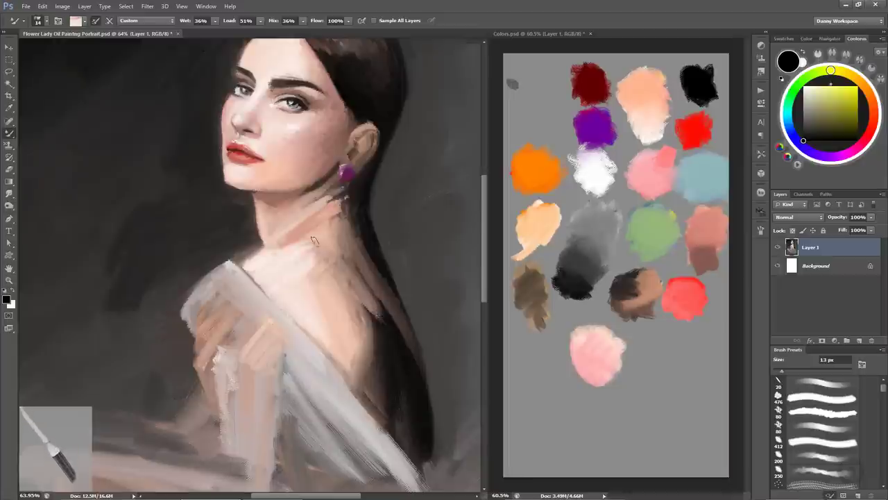
left_click(261, 258, "alt")
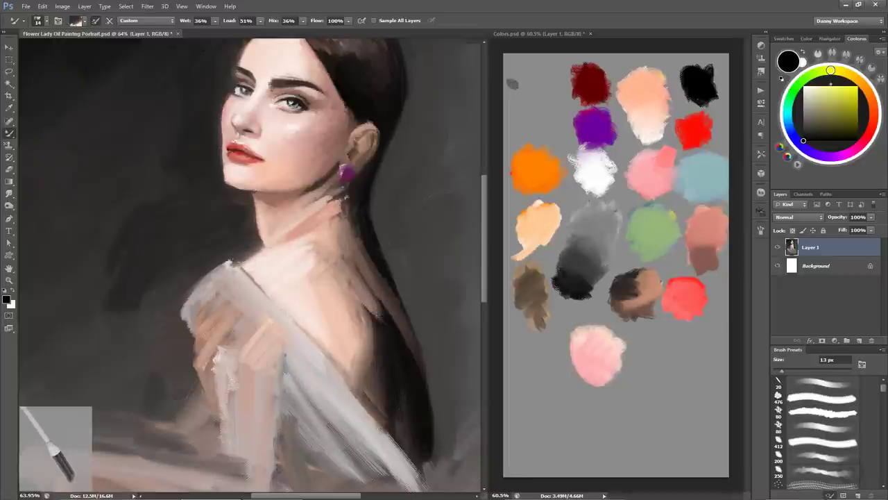
left_click_drag(227, 262, 244, 278)
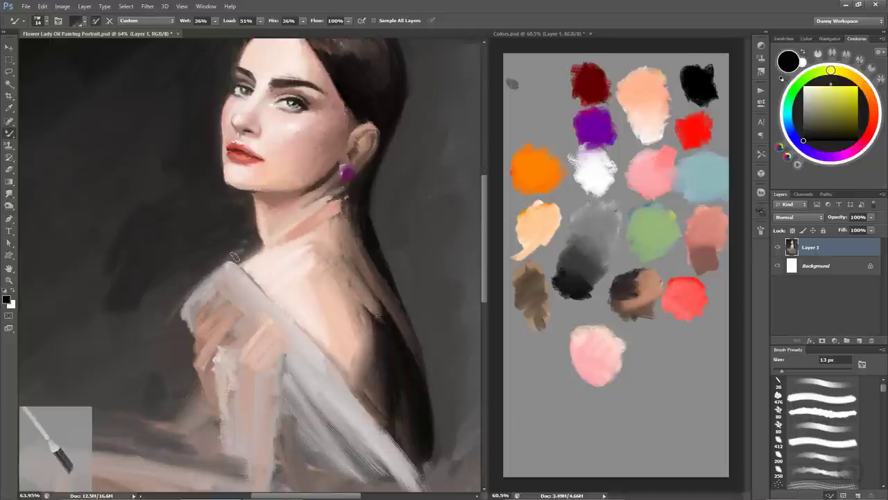
left_click(164, 343, "alt")
key("ctrl+s")
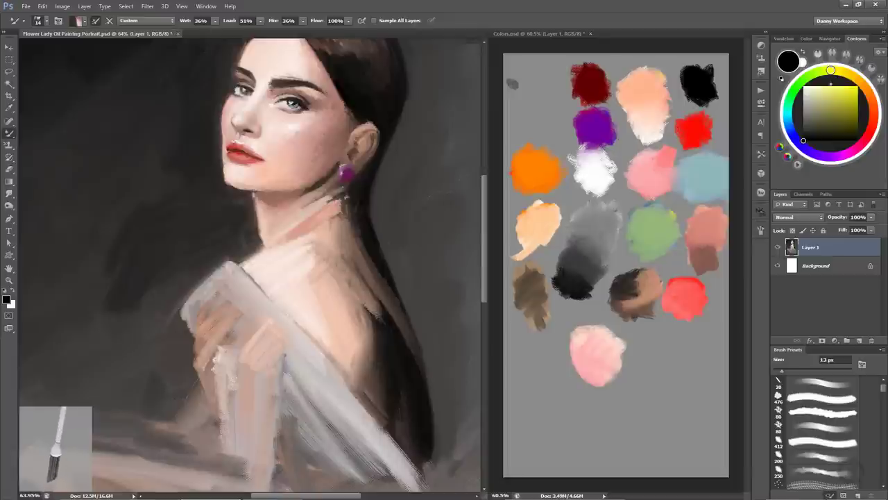
left_click_drag(253, 208, 258, 235)
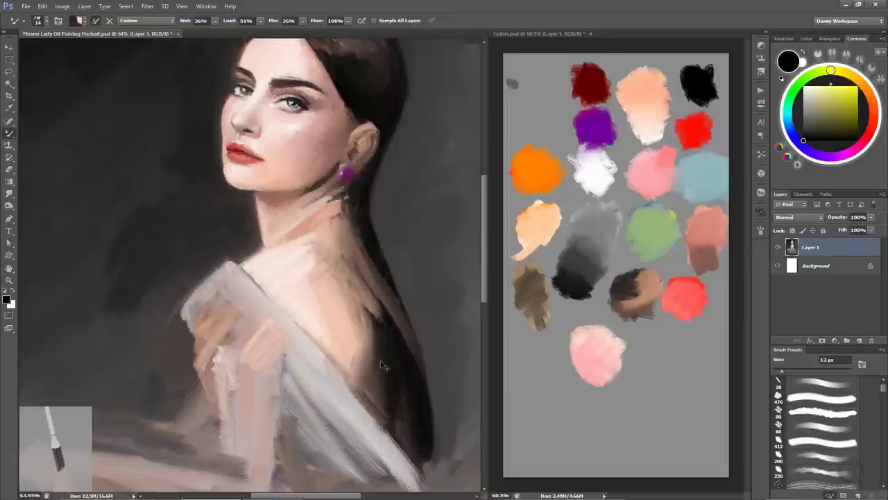
left_click_drag(372, 264, 383, 349)
Zoom out, save the portrait, zoom back in, and sample skin-pink from the shoulder.
scroll(380, 307, "up", 1)
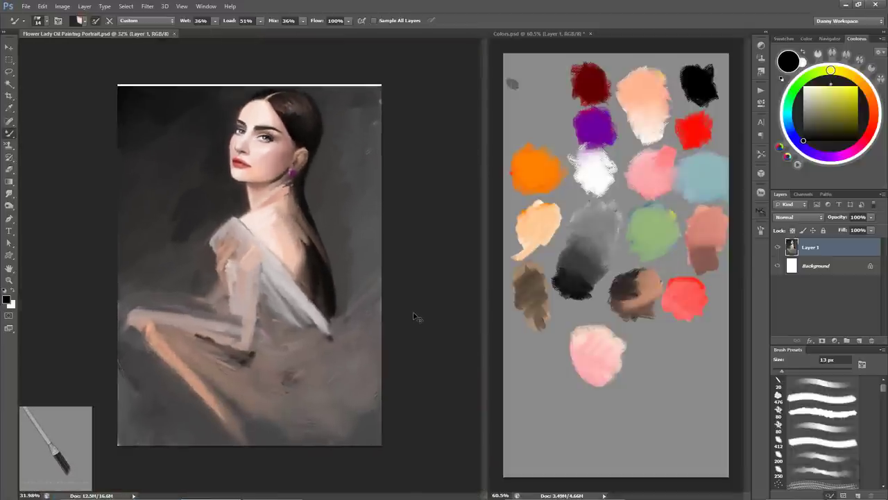
key("ctrl+s")
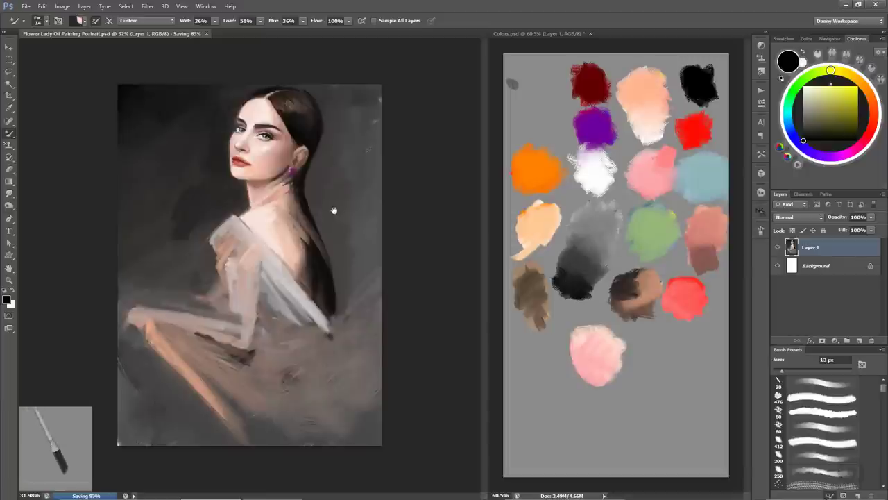
scroll(369, 170, "up", 1)
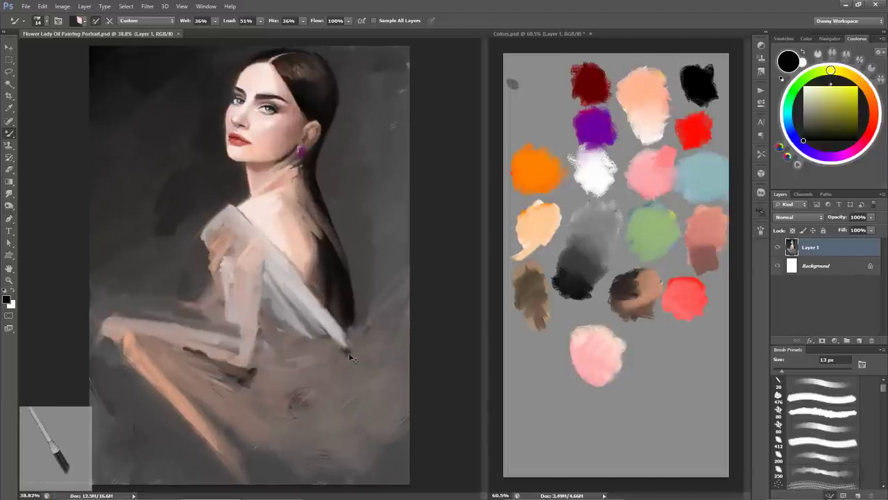
scroll(371, 218, "up", 3)
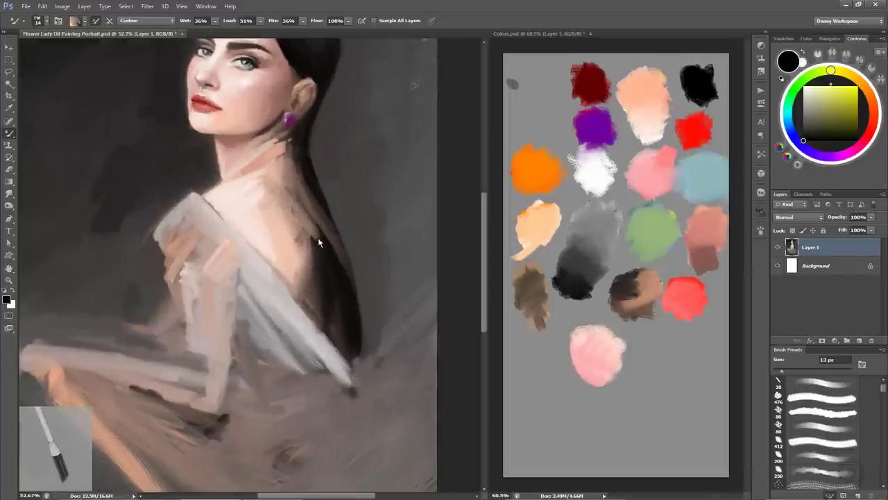
left_click(293, 253, "alt")
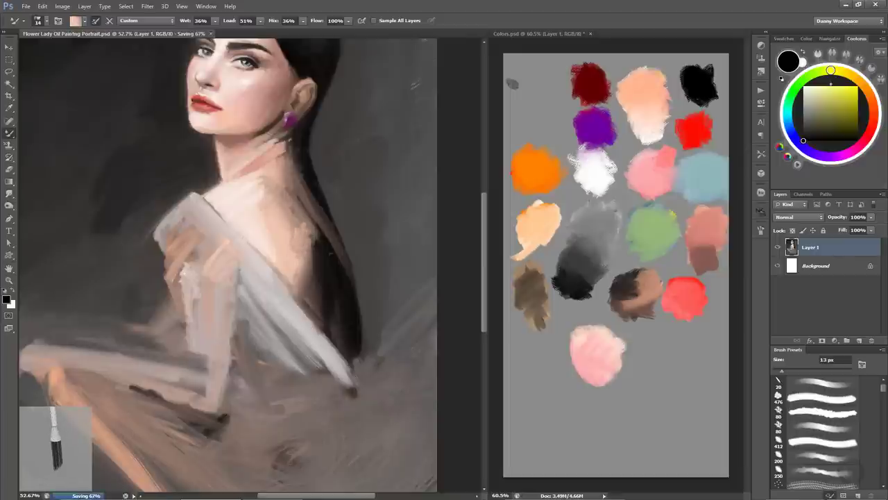
Load lighter peach from Colors.psd and smooth the shoulder and upper chest skin.
scroll(291, 231, "up", 2)
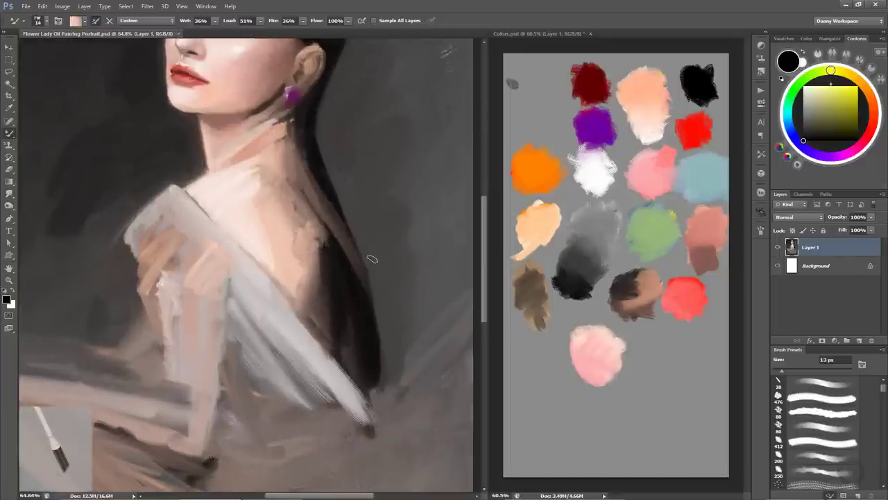
left_click(652, 128, "alt")
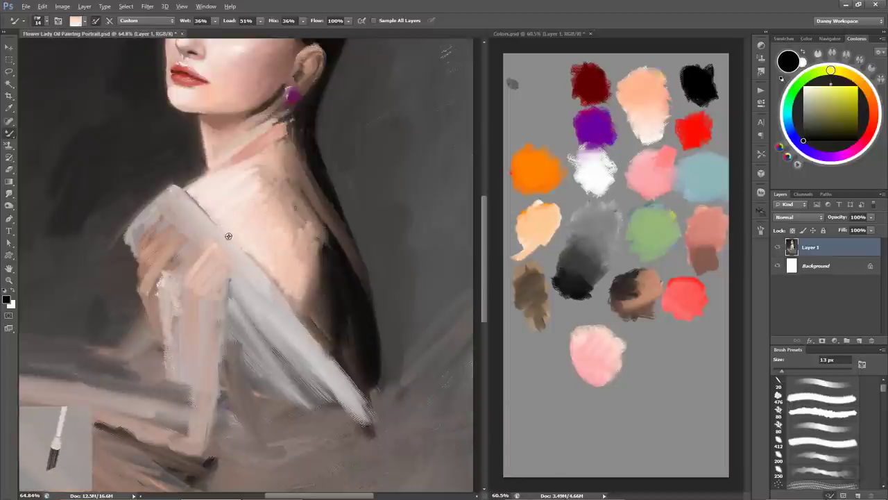
left_click_drag(227, 232, 305, 308)
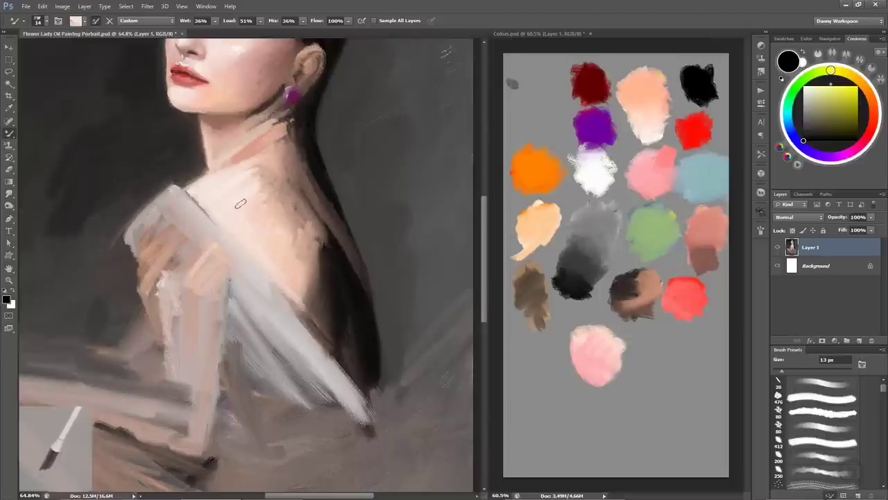
mouse_move(274, 230)
left_mouse_down()
mouse_move(287, 183)
mouse_move(296, 208)
left_mouse_up()
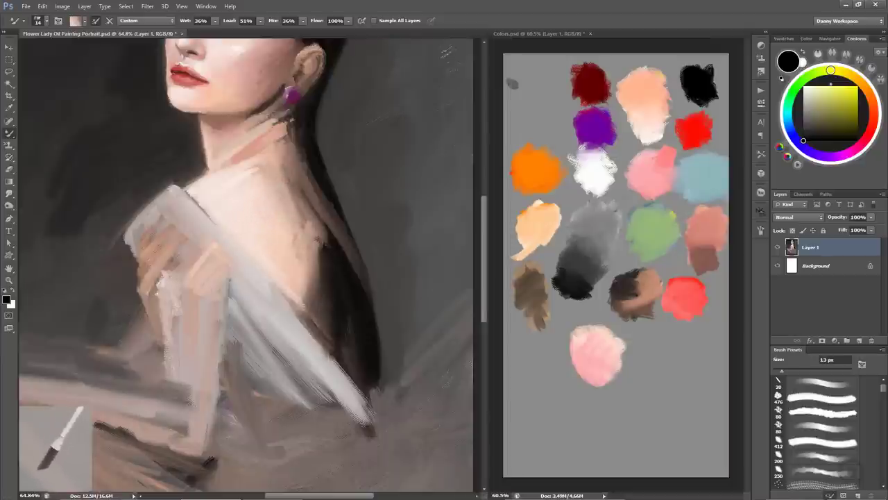
Pick up peach, brown and black paint, blend light paint up the neck's right edge, and save.
left_click_drag(655, 126, 656, 115)
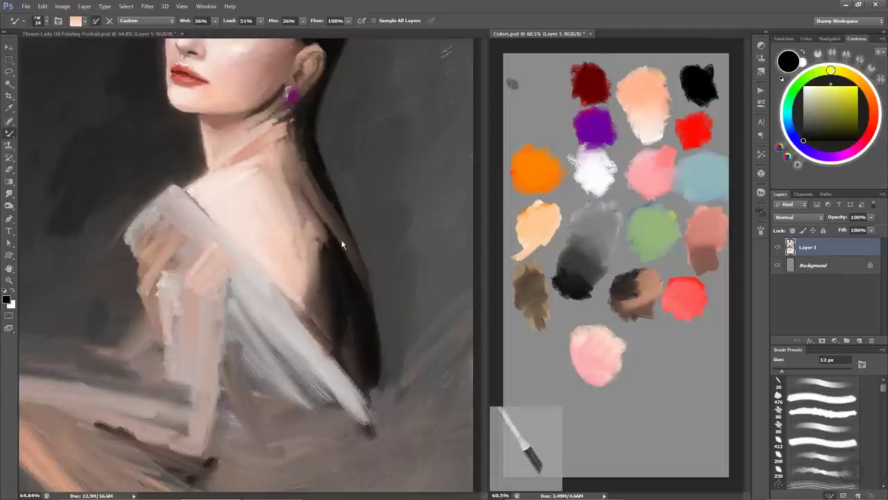
left_click_drag(640, 297, 652, 276)
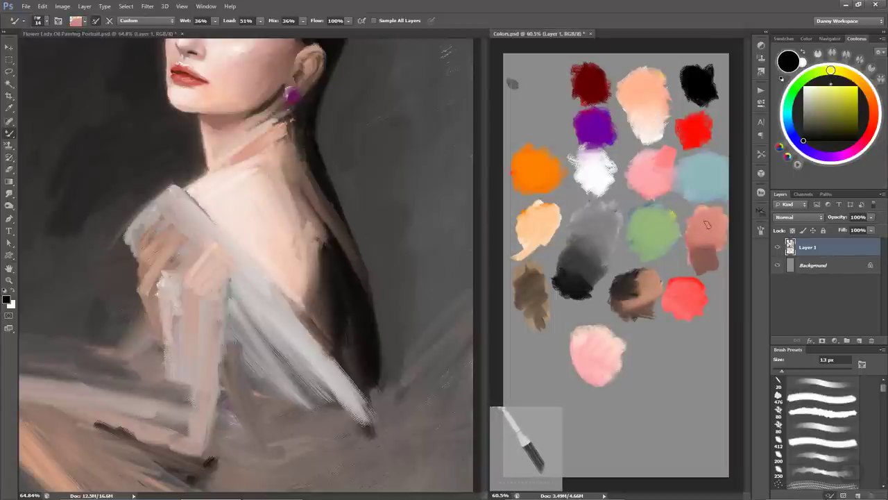
left_click(696, 76)
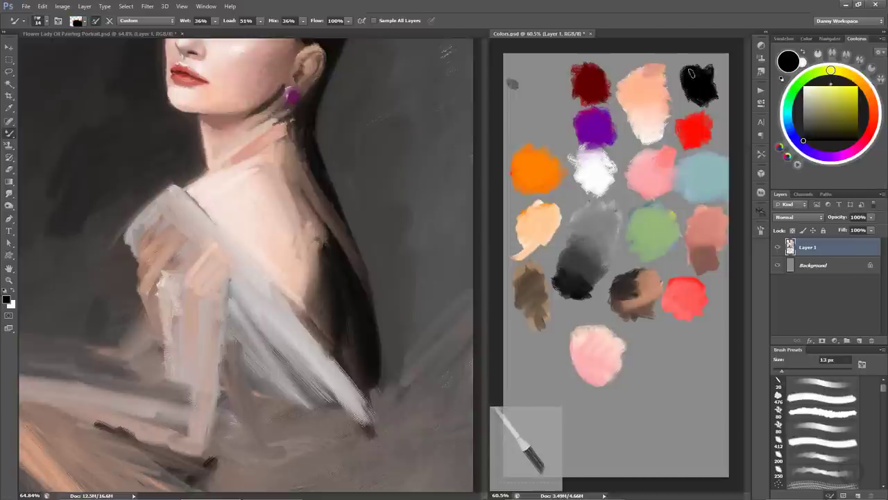
left_click(657, 69, "alt")
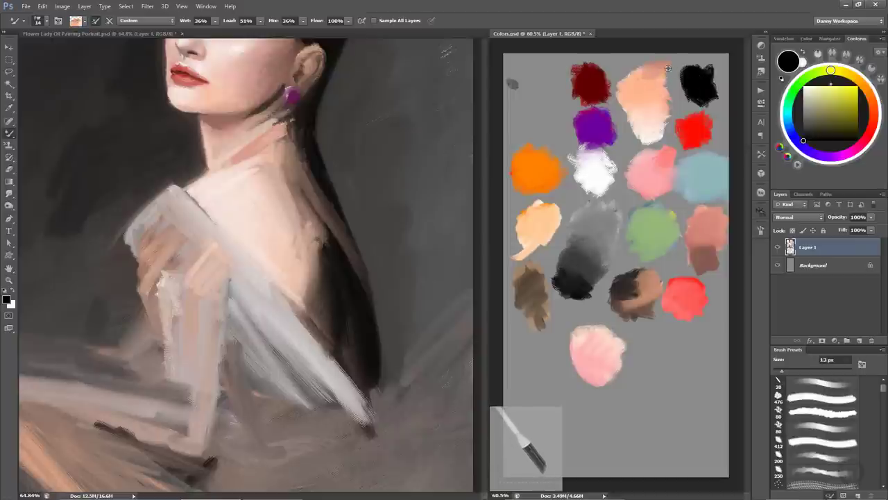
left_click(293, 161)
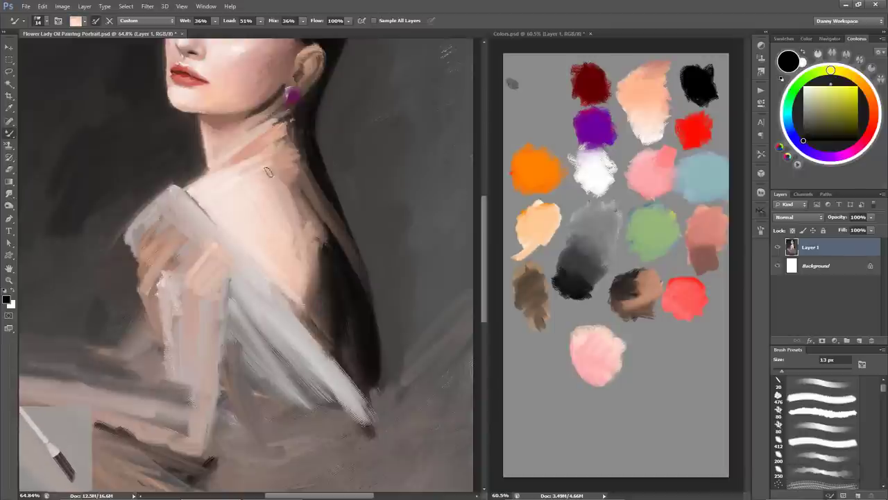
mouse_move(290, 157)
left_mouse_down()
mouse_move(309, 210)
mouse_move(281, 166)
left_mouse_up()
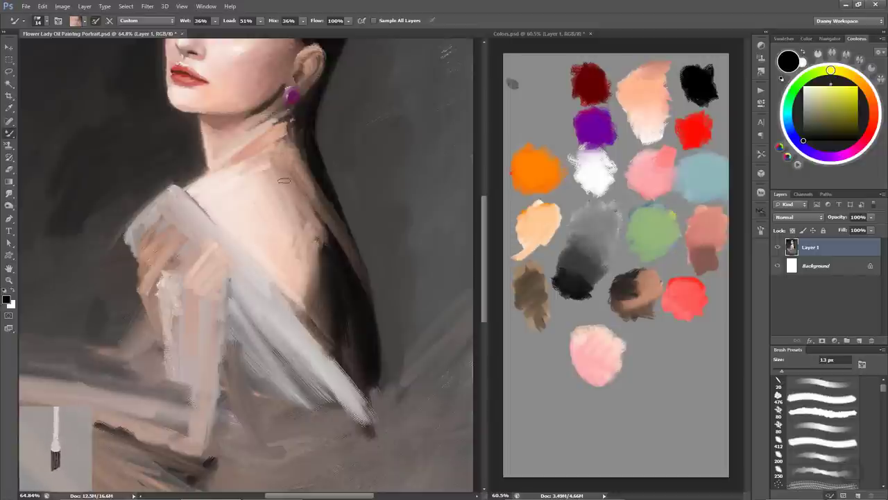
left_click_drag(284, 180, 275, 151)
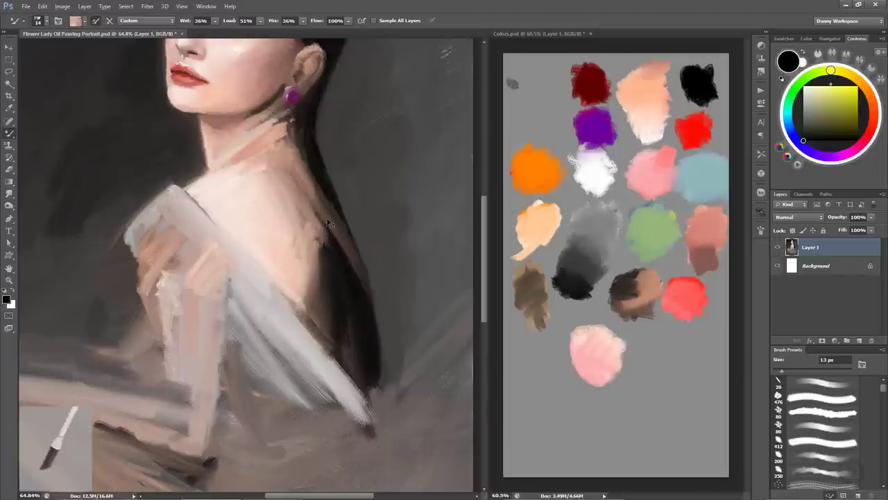
key("ctrl+s")
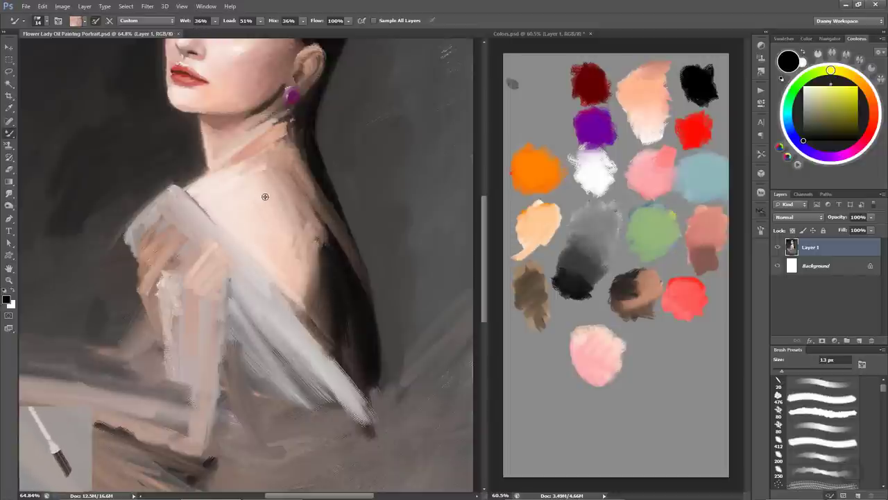
Sample the light peach shoulder tone, blend the neck skin, and save again.
left_click(265, 196, "alt")
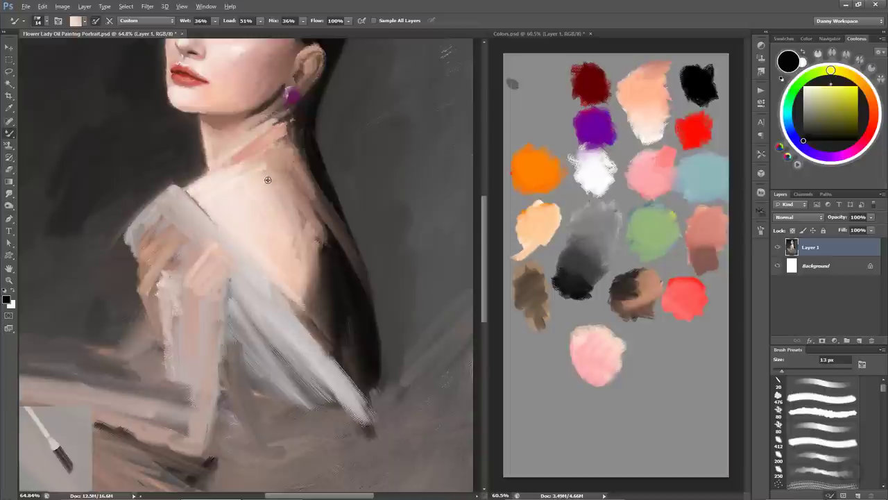
mouse_move(233, 178)
left_mouse_down()
mouse_move(271, 167)
mouse_move(261, 165)
mouse_move(267, 173)
left_mouse_up()
left_click(232, 192, "alt")
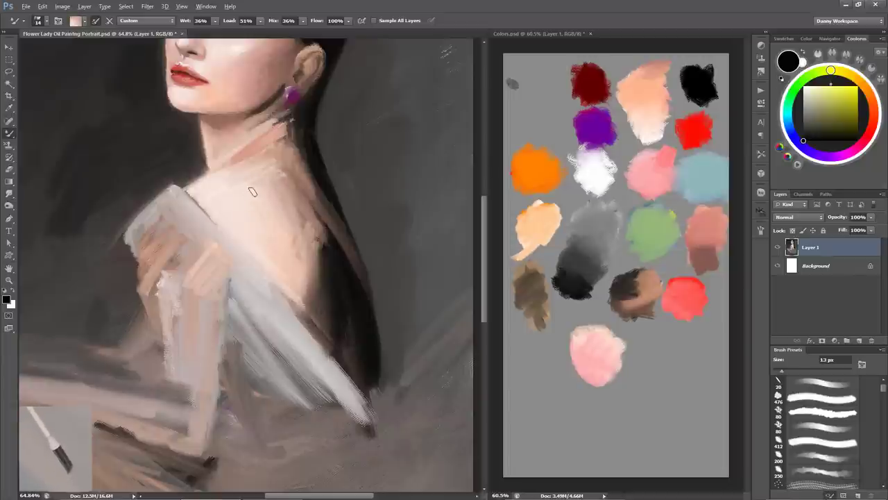
key("ctrl+s")
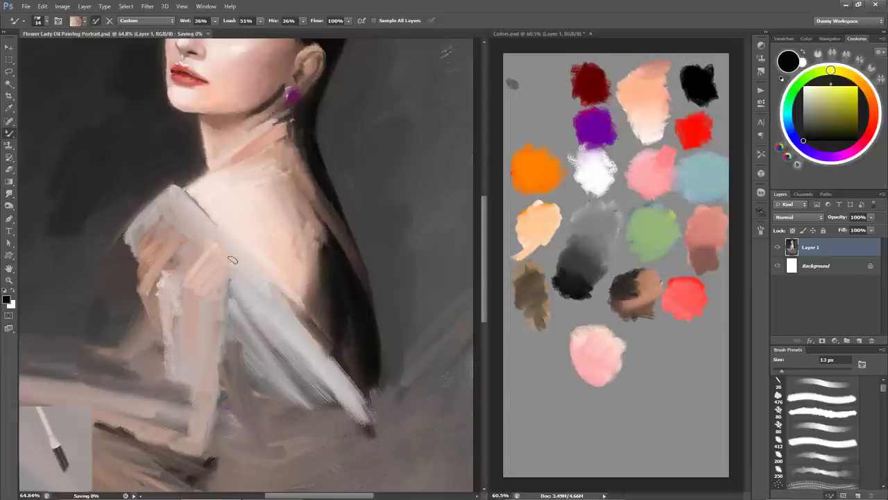
Load a dark grey tone and paint lighter skin over the shadow on her back.
scroll(233, 260, "up", 3)
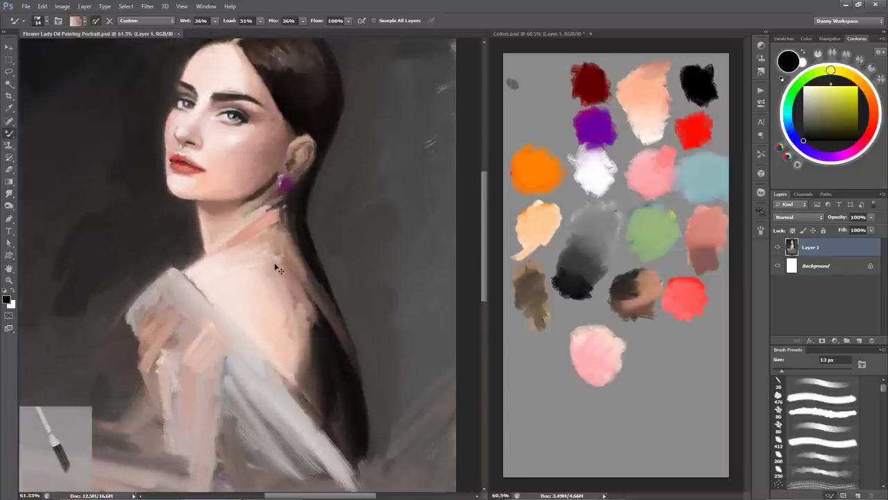
scroll(256, 276, "down", 3)
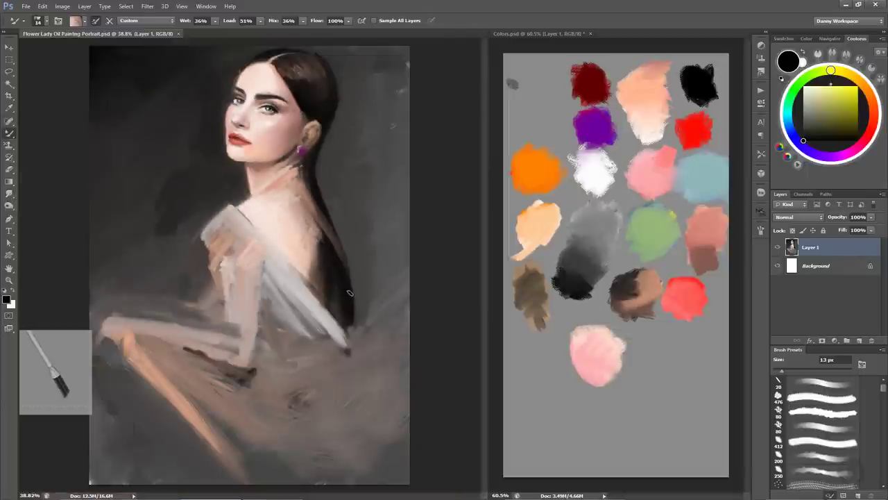
scroll(324, 332, "up", 1)
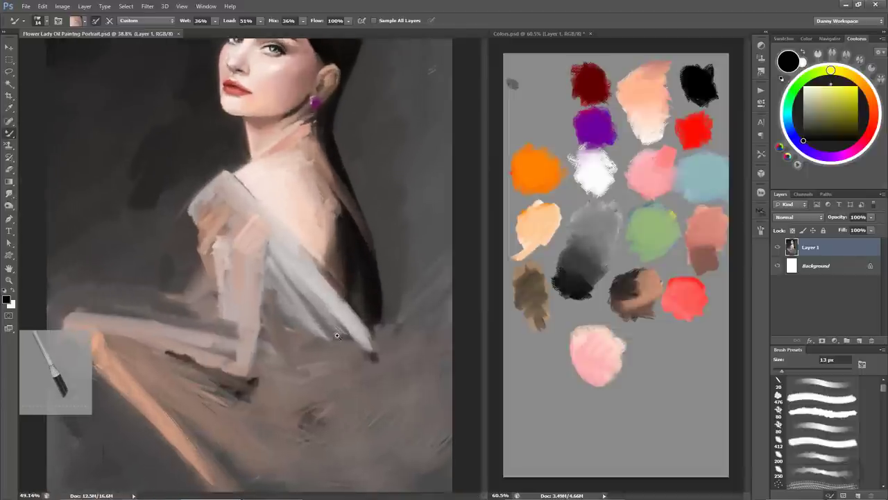
left_click(367, 364, "alt")
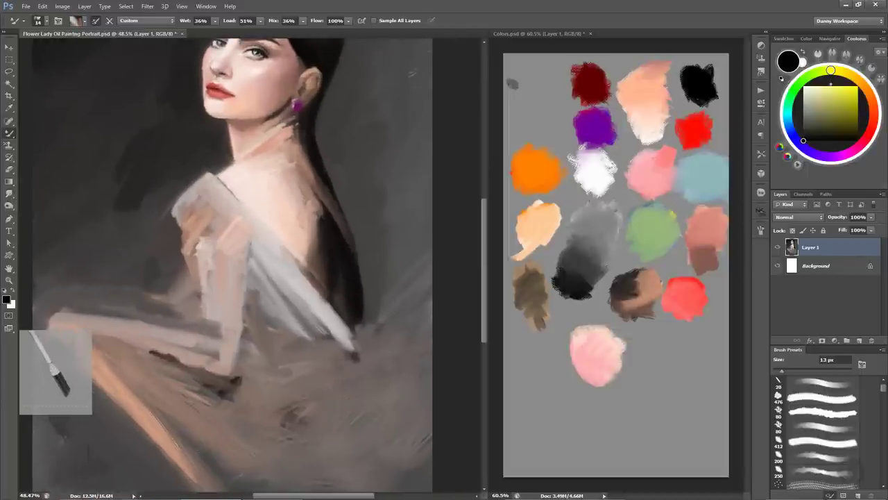
mouse_move(313, 255)
left_mouse_down()
mouse_move(312, 229)
mouse_move(312, 272)
left_mouse_up()
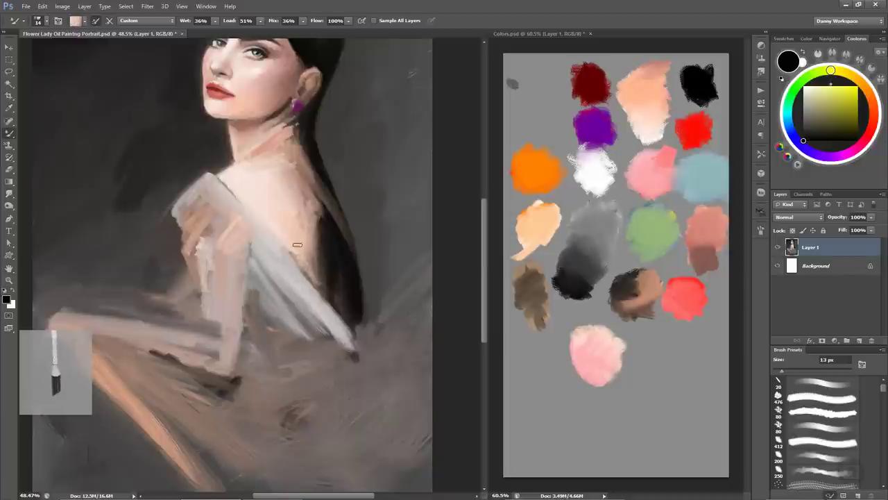
Load a greyer pink and resize the brush from 5 px to 17 px.
left_click(290, 192, "alt")
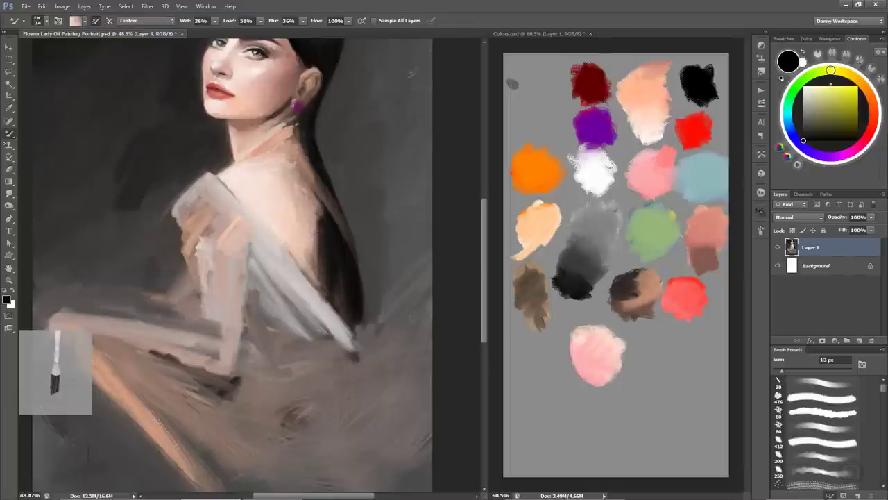
key("bracketleft")
key("bracketleft")
key("bracketleft")
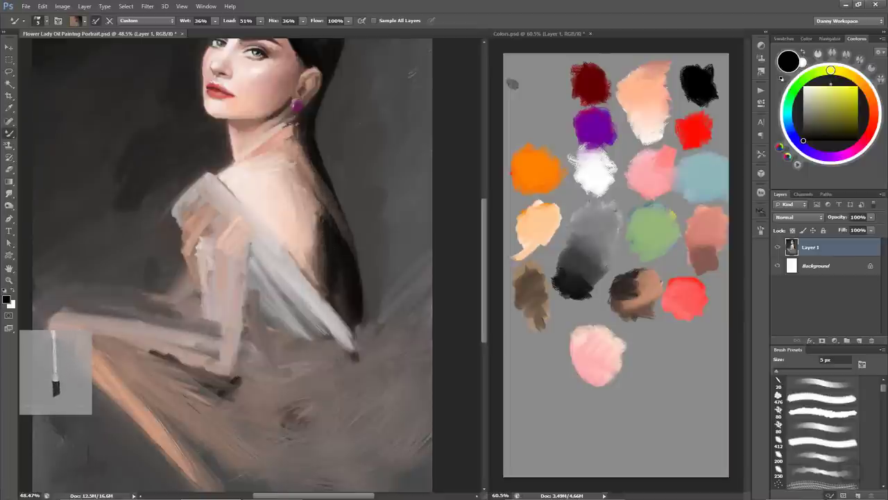
key("bracketright")
key("bracketright")
key("bracketright")
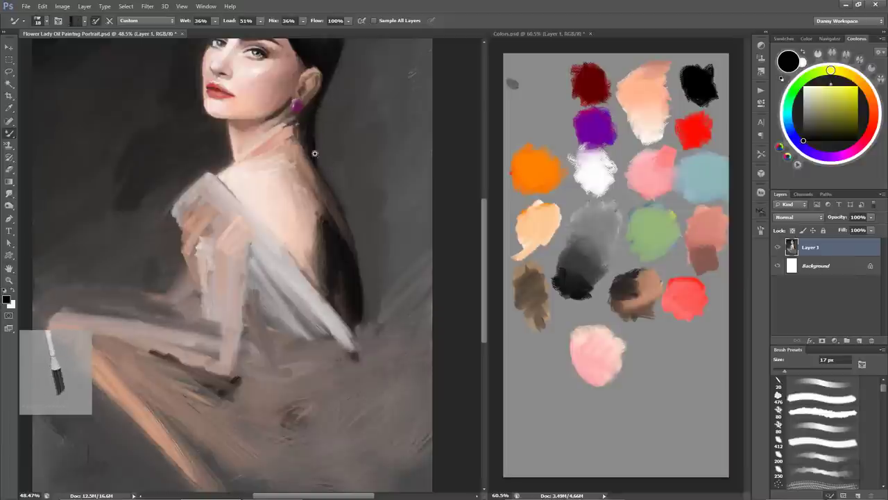
left_click_drag(314, 154, 327, 163)
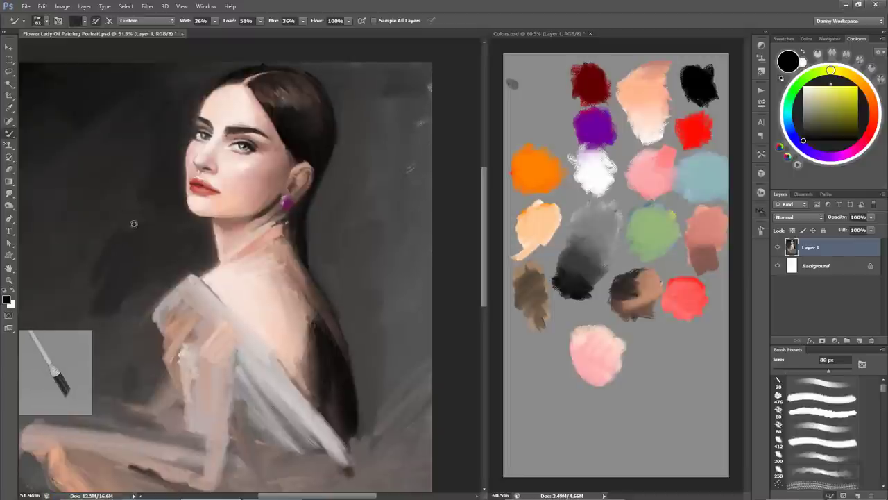
Zoom in closely on the shoulder and hair, set the brush to about 47 px, and save.
key("bracketright")
key("bracketright")
key("bracketright")
left_click_drag(129, 287, 224, 273)
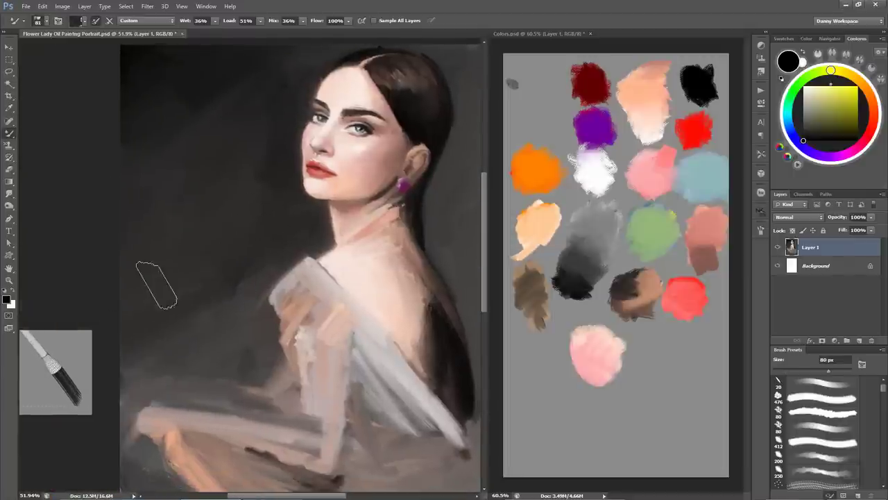
left_click(216, 222, "ctrl+space")
left_click_drag(304, 283, 317, 271)
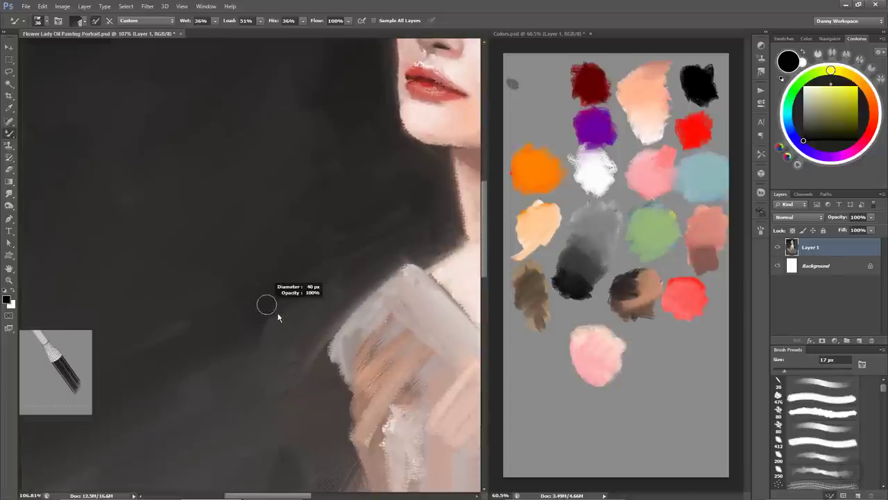
left_click_drag(266, 303, 291, 302)
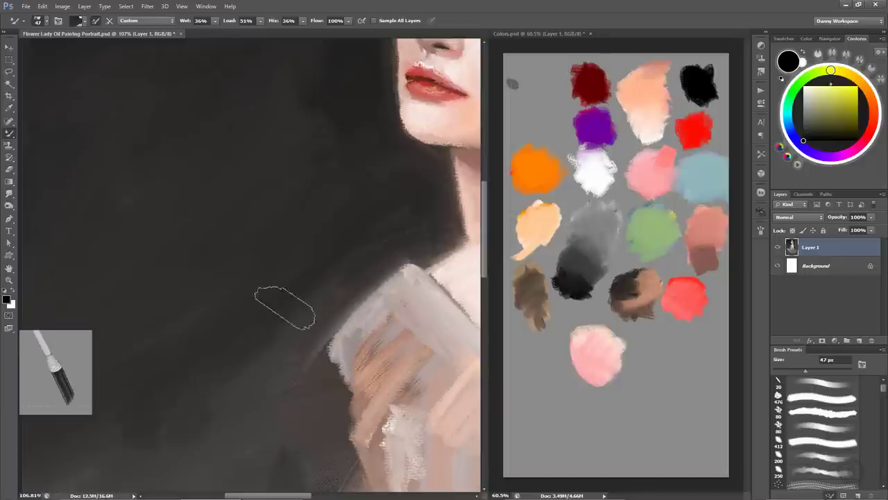
scroll(329, 198, "right", 5)
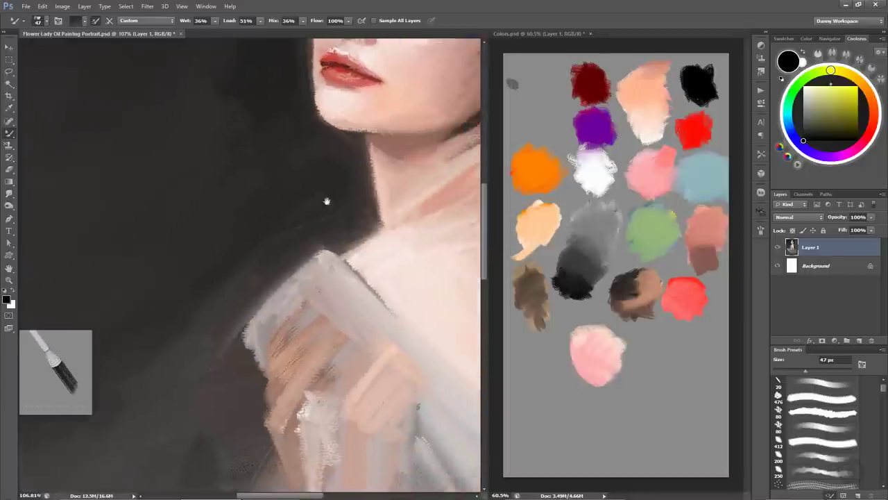
key("ctrl+s")
With a 14 px brush, smear dark background and hair into the gown's left edge, then zoom out.
left_click_drag(194, 308, 196, 313)
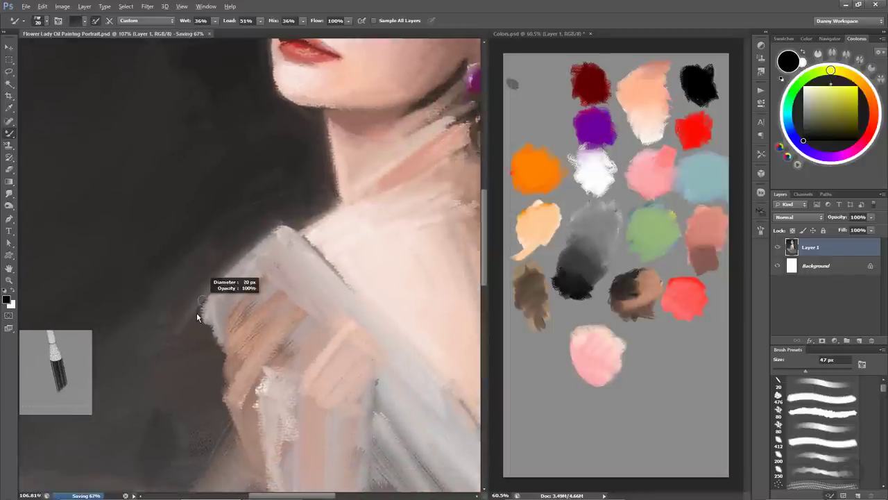
mouse_move(211, 258)
left_mouse_down()
mouse_move(218, 264)
mouse_move(199, 347)
mouse_move(189, 301)
left_mouse_up()
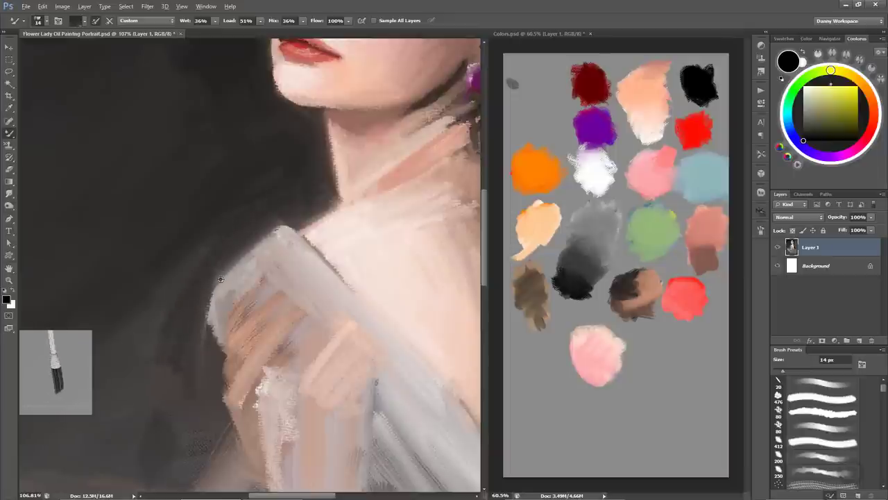
left_click_drag(261, 220, 196, 337)
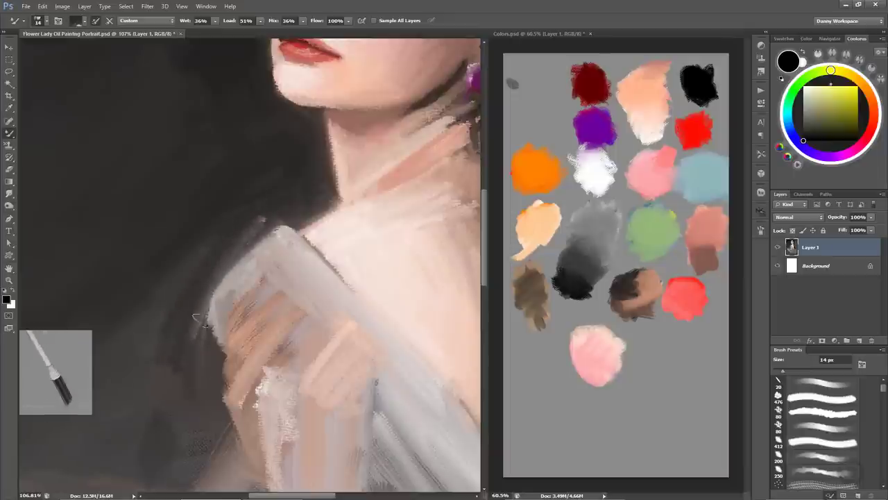
mouse_move(279, 202)
left_mouse_down()
mouse_move(208, 299)
mouse_move(198, 329)
left_mouse_up()
key("ctrl+s")
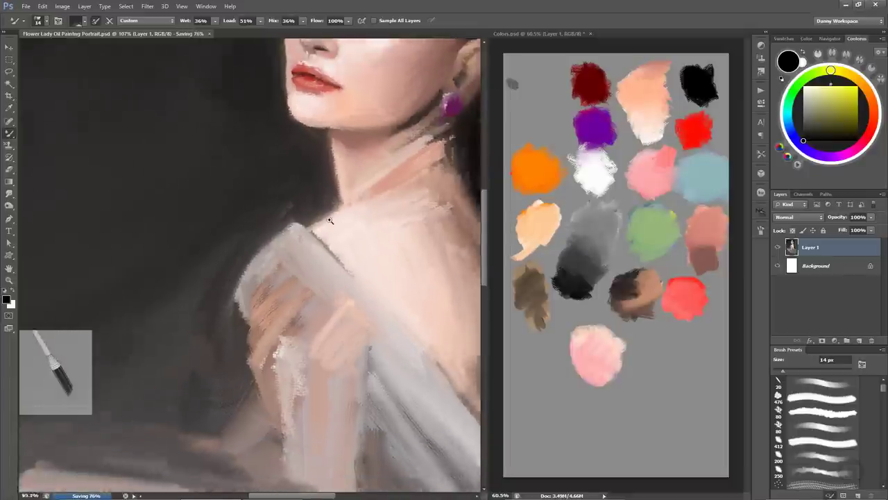
scroll(264, 255, "down", 5)
left_click_drag(264, 255, 270, 266)
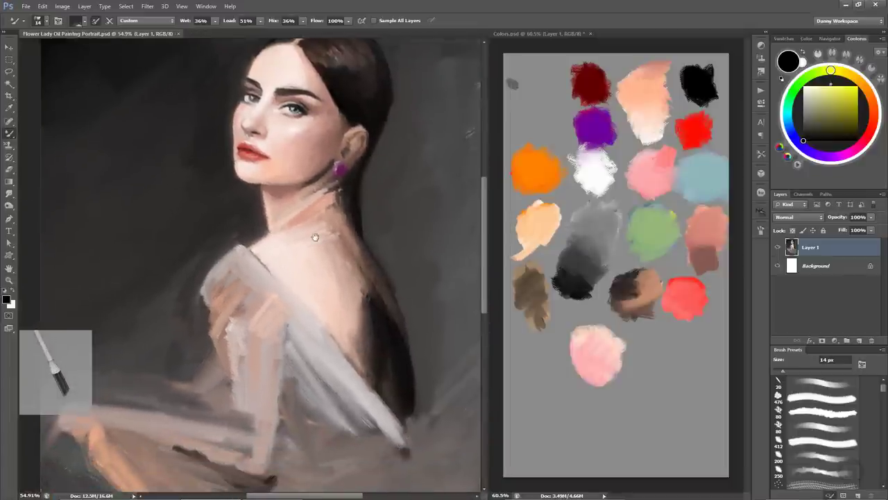
Save the portrait, zoom in on the neck, sample its skin colour, and blend a subtle stroke along it.
left_click_drag(315, 237, 309, 264)
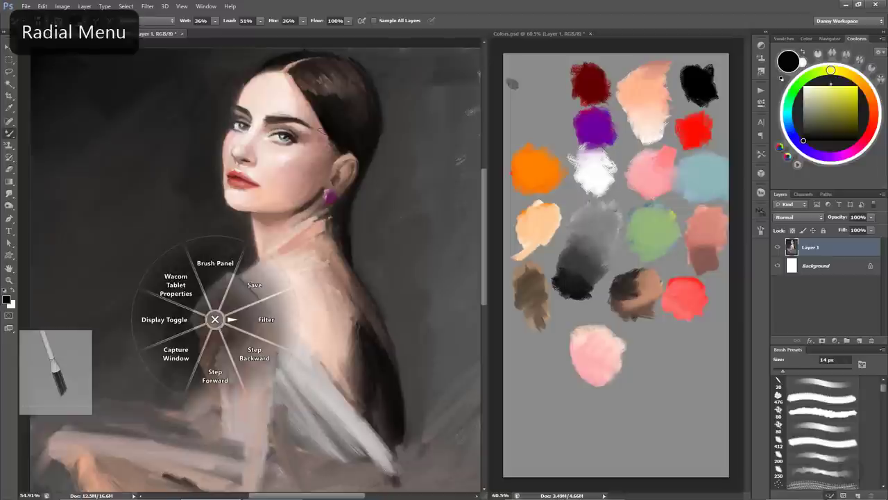
left_click(282, 287)
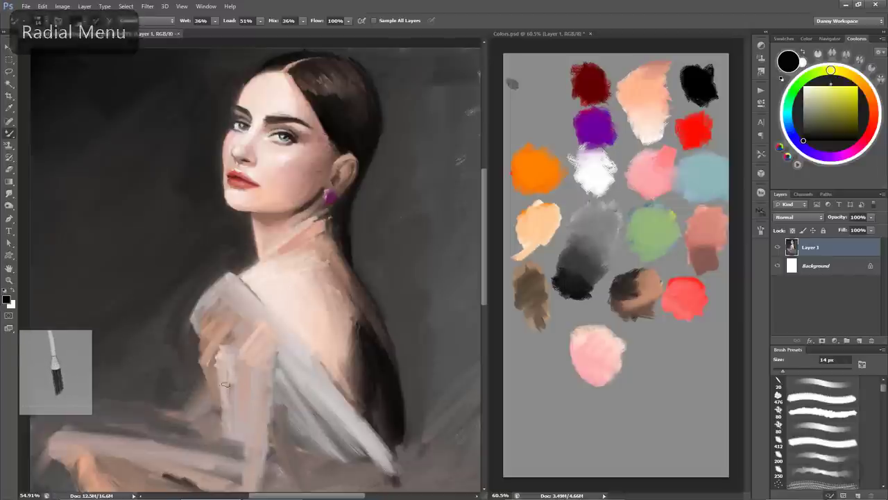
scroll(292, 281, "down", 1)
scroll(295, 219, "up", 1)
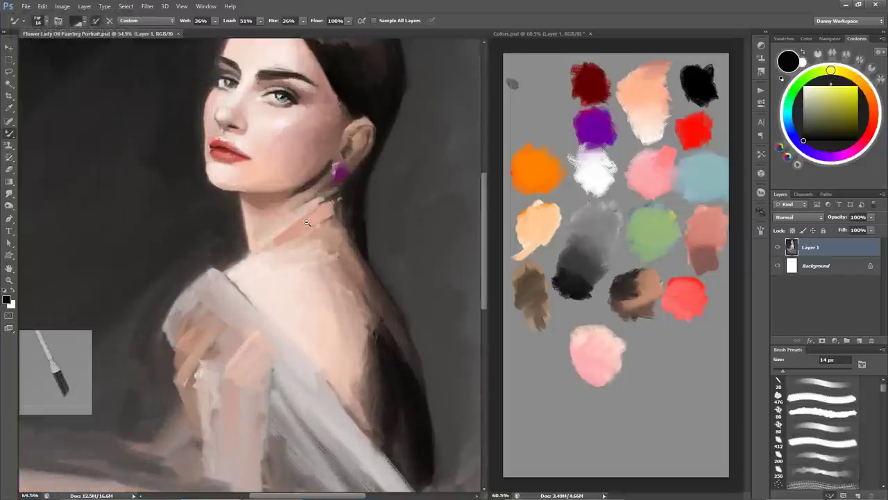
left_click(255, 277, "alt")
mouse_move(262, 242)
left_mouse_down()
mouse_move(276, 222)
mouse_move(280, 243)
left_mouse_up()
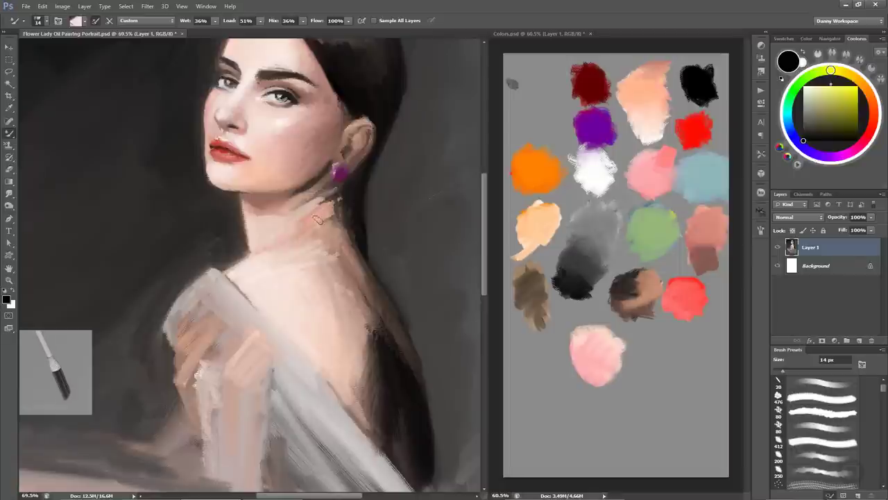
Blend skin paint down the neck to the chest, then dab a peach-pink mix on the palette.
left_click_drag(300, 230, 271, 270)
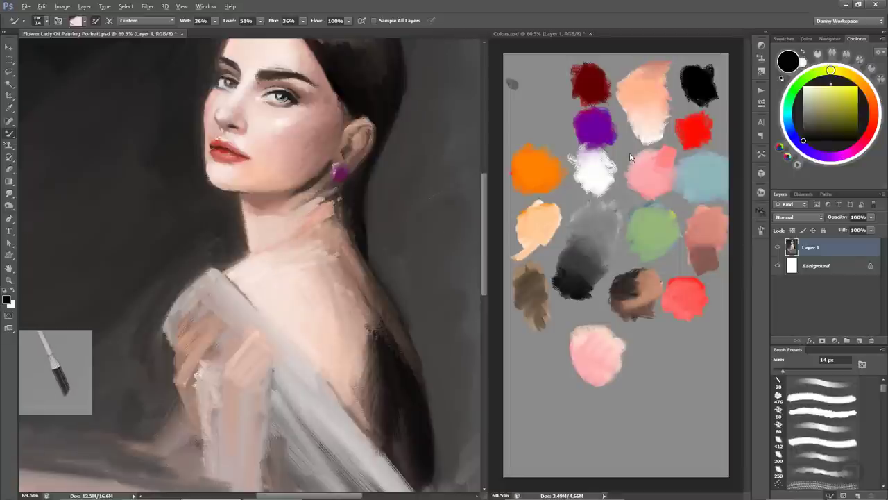
left_click(607, 176, "alt")
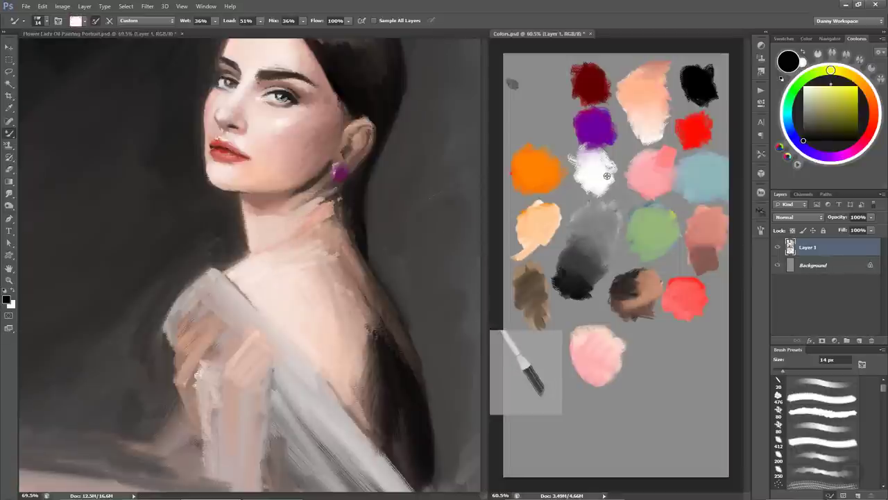
left_click(656, 114, "alt")
left_click(656, 161, "alt")
mouse_move(669, 347)
left_mouse_down()
mouse_move(644, 356)
mouse_move(672, 353)
left_mouse_up()
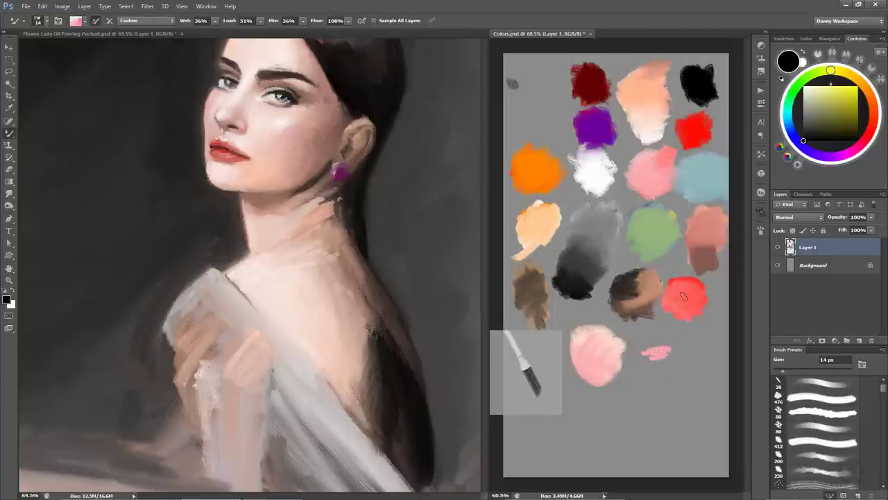
Join the pale peach dab to the large pink blob, lightening it with a brown-pink mix.
left_click(646, 131, "alt")
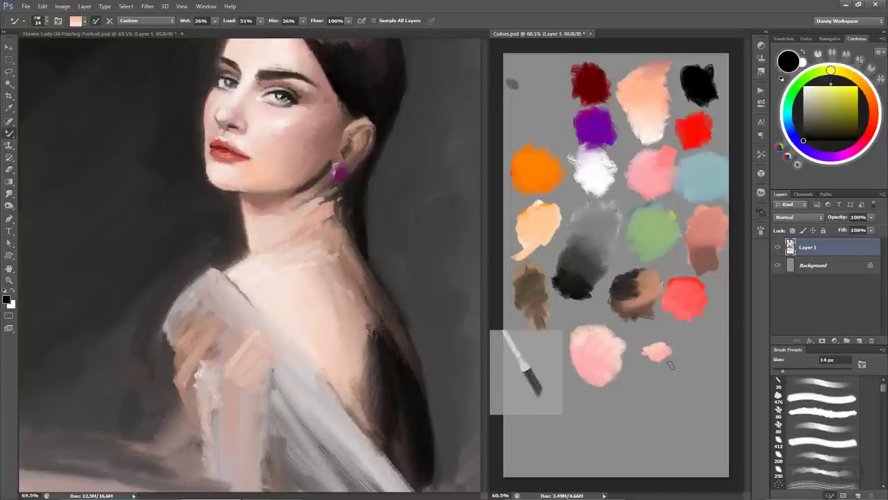
mouse_move(653, 347)
left_mouse_down()
mouse_move(635, 352)
mouse_move(661, 347)
mouse_move(645, 362)
left_mouse_up()
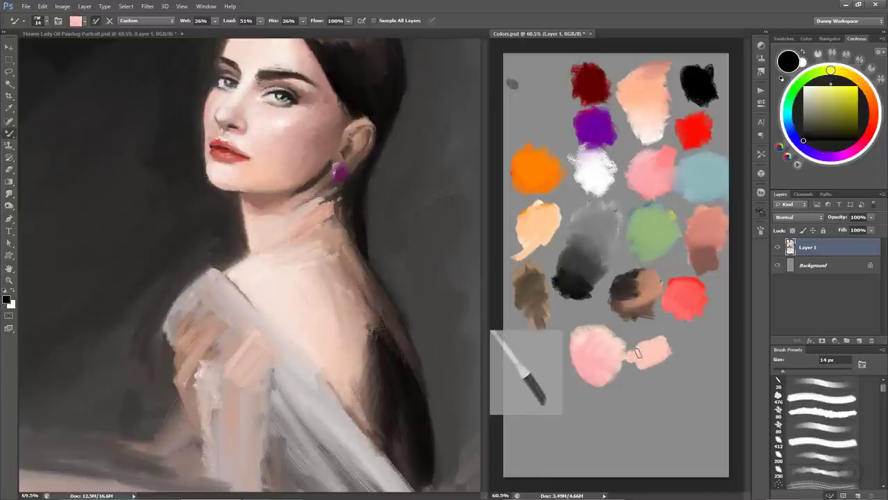
left_click_drag(636, 350, 652, 360)
left_click_drag(658, 127, 657, 144)
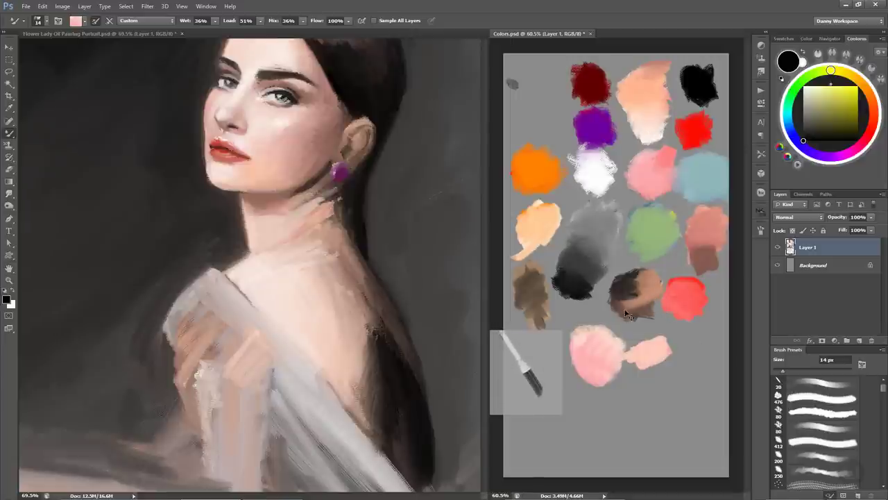
left_click(700, 238, "alt")
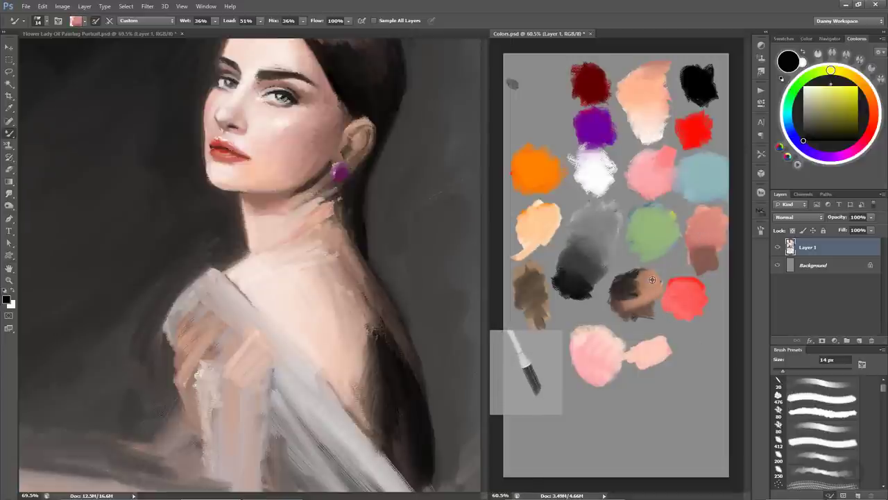
left_click(653, 280, "alt")
mouse_move(644, 353)
left_mouse_down()
mouse_move(653, 341)
mouse_move(661, 349)
mouse_move(648, 362)
left_mouse_up()
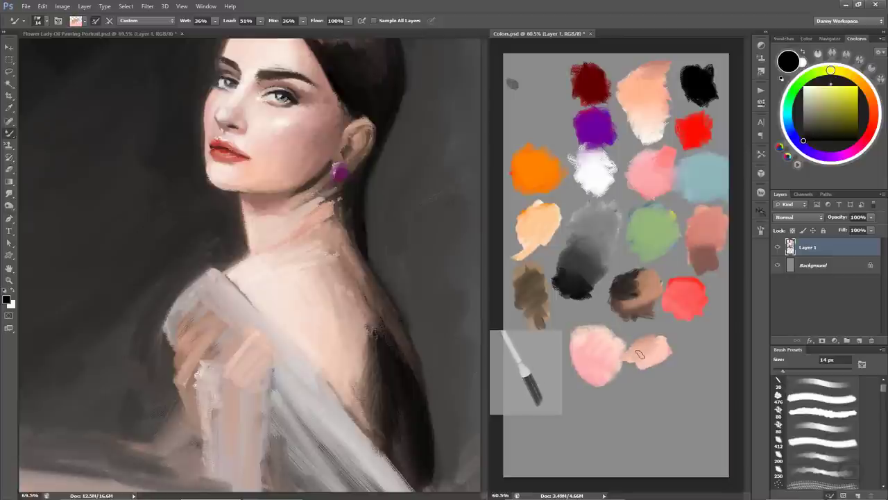
left_click(298, 260)
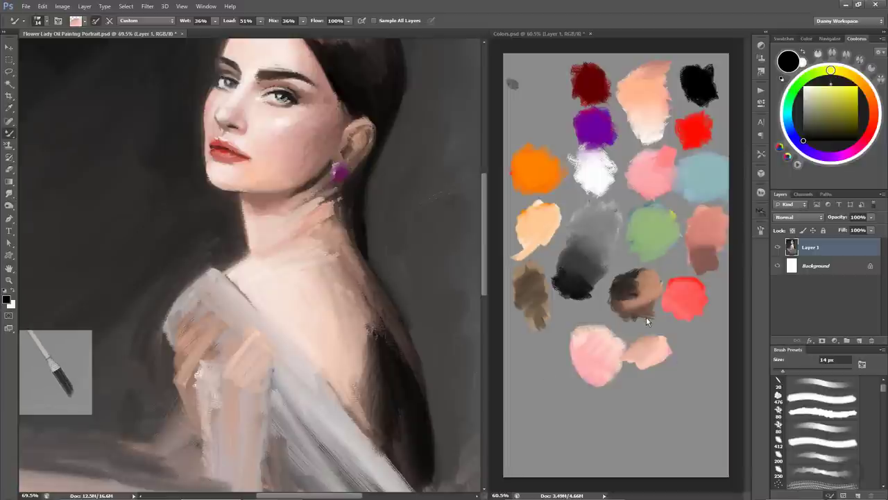
left_click(534, 268)
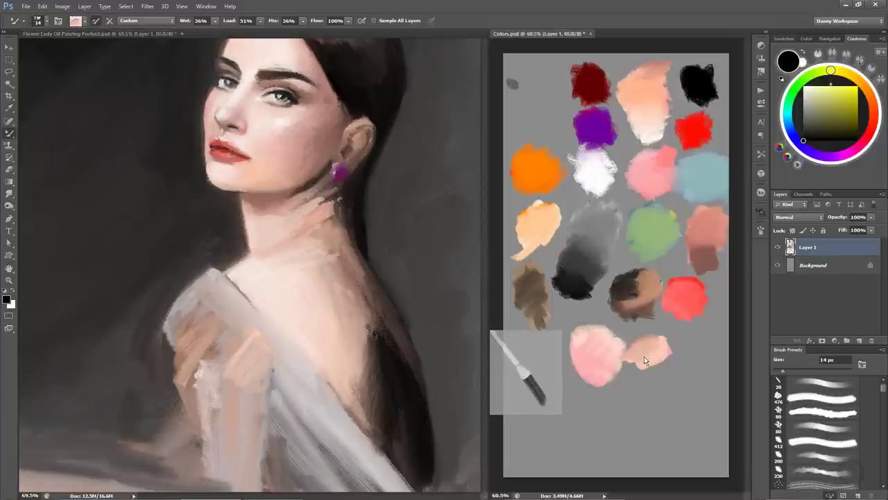
left_click(294, 247)
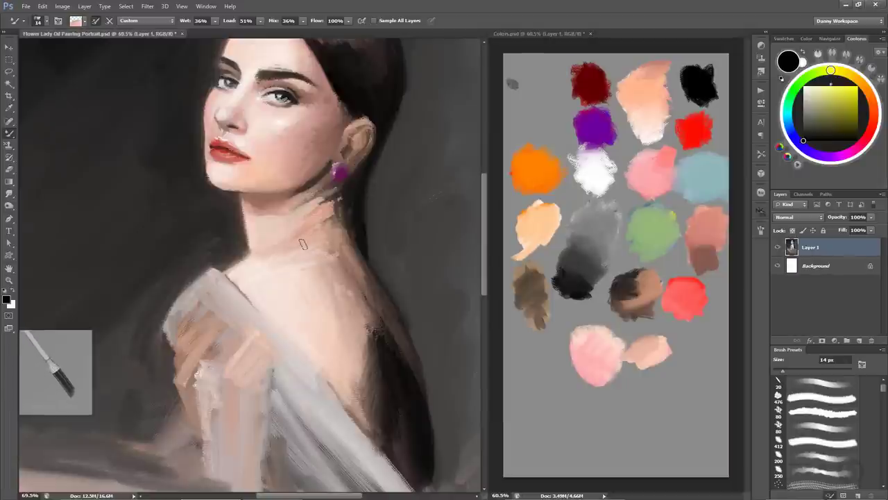
Darken the neck and shoulder edge with sampled skin pink, save, and lighten the shoulder edge.
left_click(277, 261)
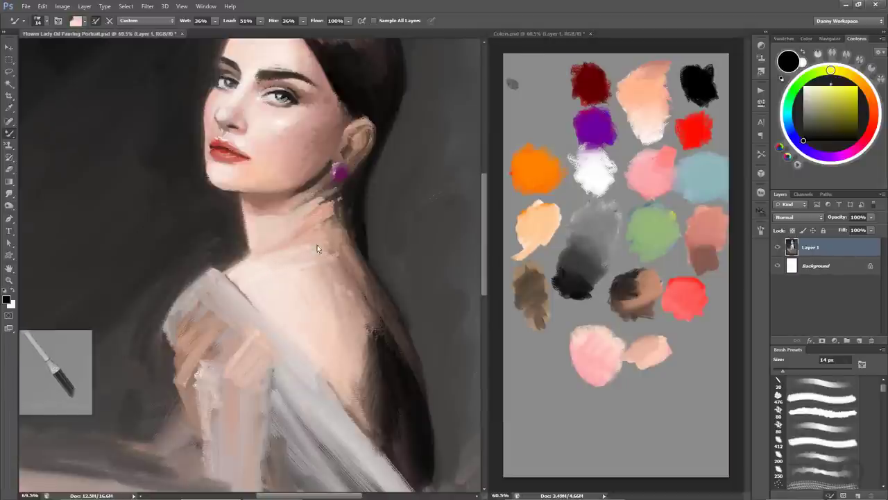
left_click_drag(251, 250, 229, 269)
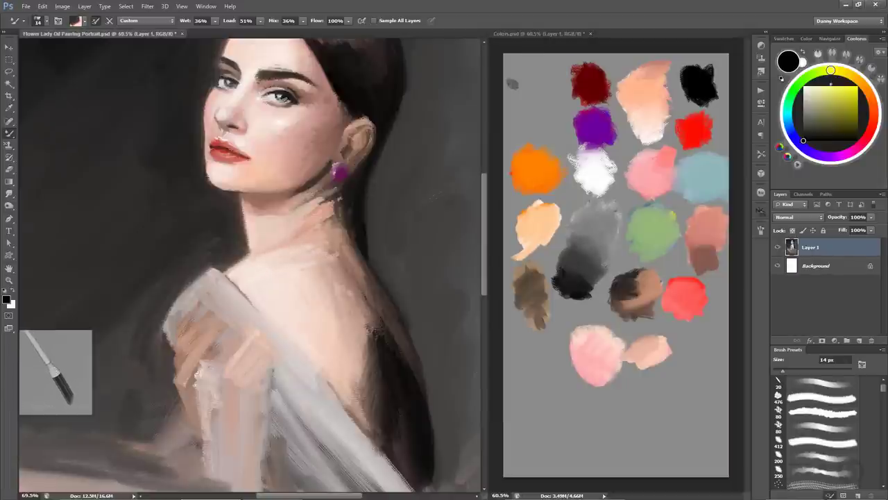
key("ctrl+s")
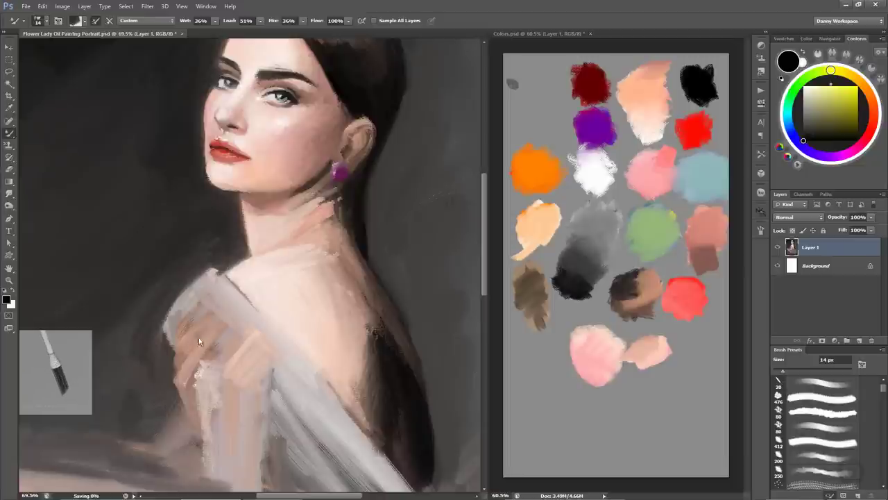
left_click(243, 272, "alt")
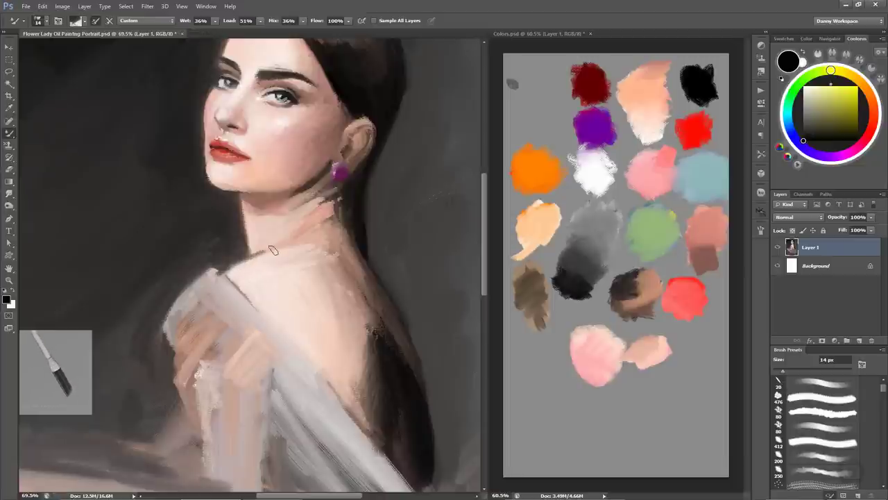
left_click_drag(219, 282, 235, 269)
Sample light pink from the neck and lay faint blending strokes across neck and shoulder.
left_click(258, 259, "alt")
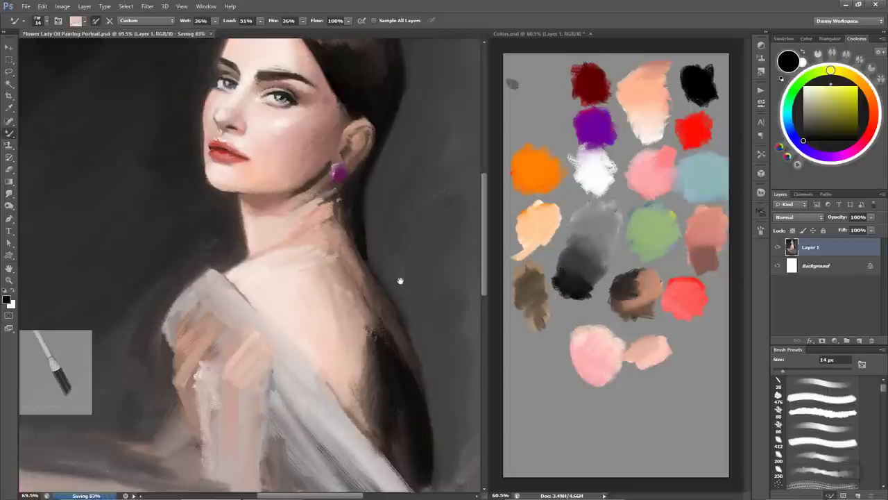
scroll(375, 281, "up", 1)
left_click_drag(348, 316, 349, 327)
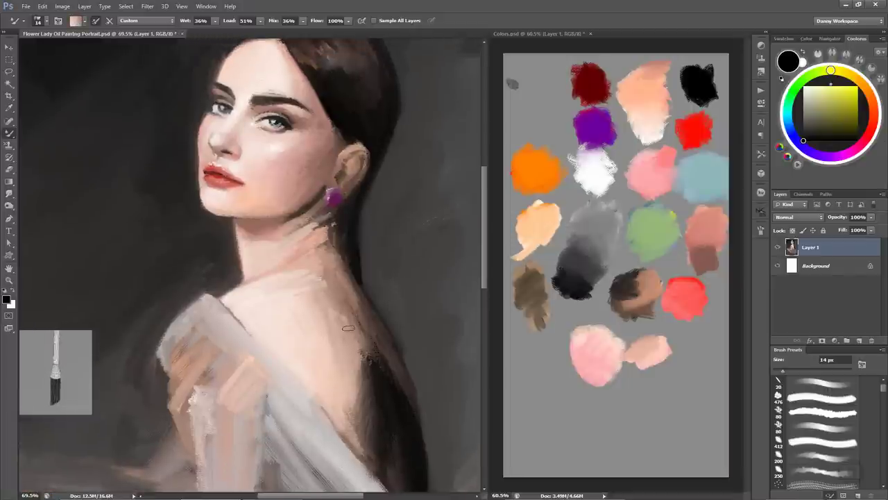
mouse_move(334, 290)
left_mouse_down()
mouse_move(315, 286)
mouse_move(337, 308)
left_mouse_up()
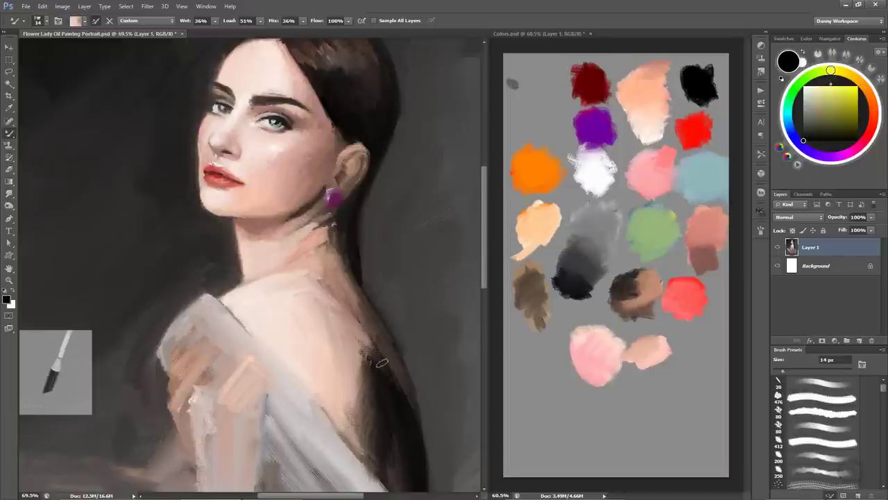
Load peach from Colors.psd and rework the neck and shoulder edge with short strokes.
left_click(616, 235)
left_click(654, 111, "alt")
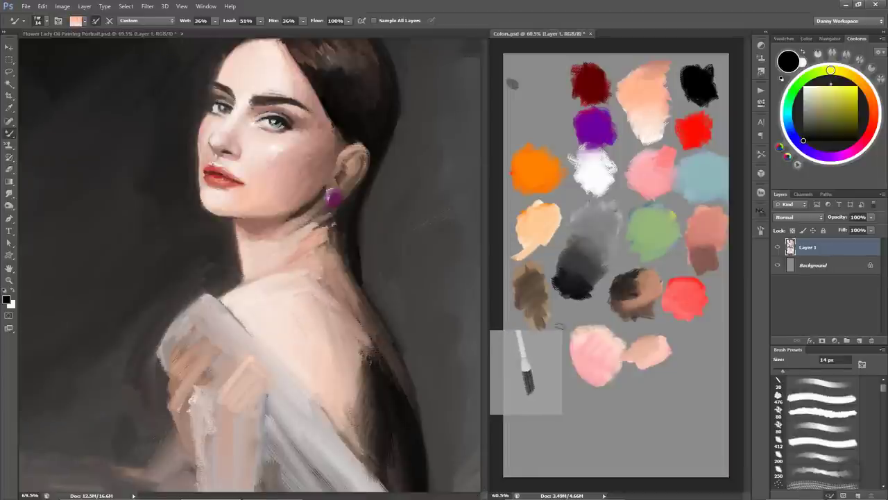
left_click(345, 313)
mouse_move(322, 267)
left_mouse_down()
mouse_move(348, 305)
mouse_move(317, 264)
mouse_move(319, 274)
mouse_move(336, 270)
mouse_move(339, 299)
left_mouse_up()
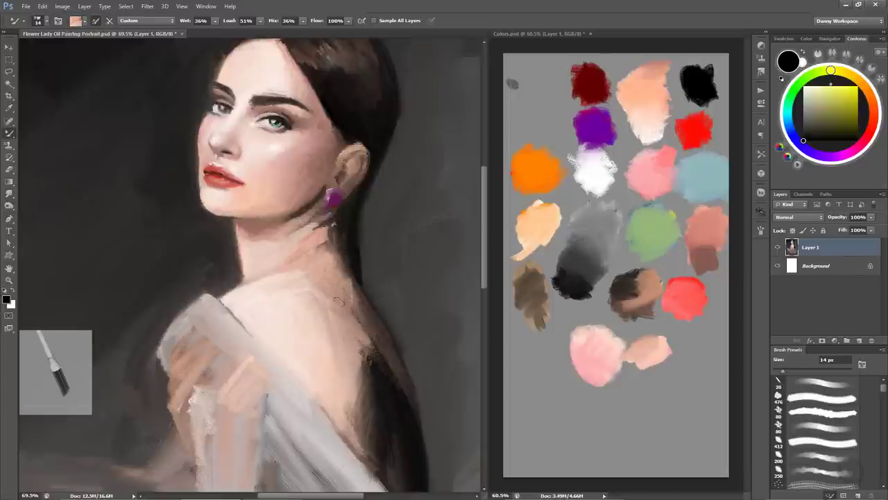
mouse_move(349, 245)
left_mouse_down()
mouse_move(343, 272)
mouse_move(366, 314)
left_mouse_up()
mouse_move(341, 278)
left_mouse_down()
mouse_move(364, 326)
mouse_move(340, 299)
left_mouse_up()
mouse_move(330, 258)
left_mouse_down()
mouse_move(336, 284)
mouse_move(323, 284)
mouse_move(339, 281)
mouse_move(364, 304)
left_mouse_up()
Lighten the peach swatch on Colors.psd and load it onto the Mixer Brush.
left_click(654, 308)
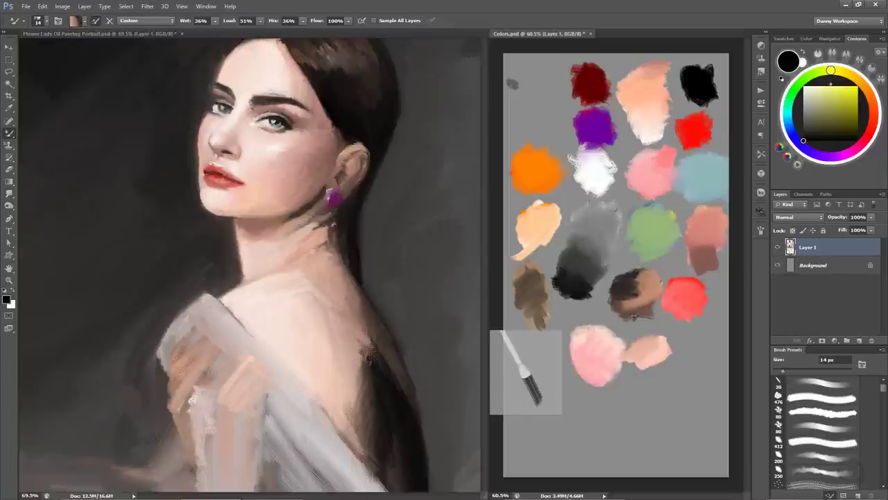
left_click(413, 384)
left_click(641, 358)
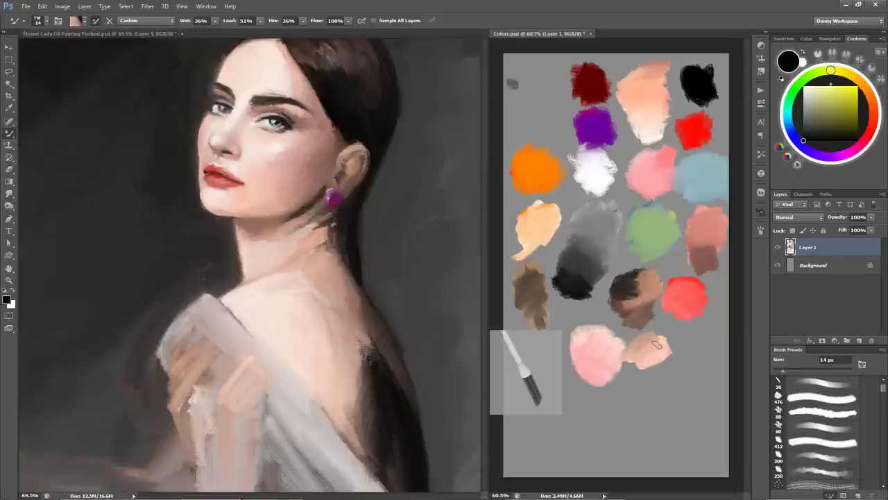
left_click_drag(656, 344, 641, 352)
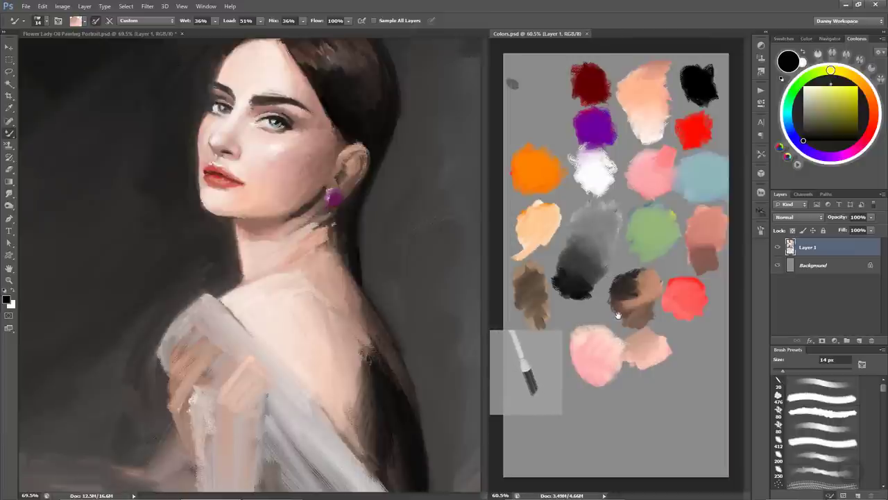
left_click(264, 318)
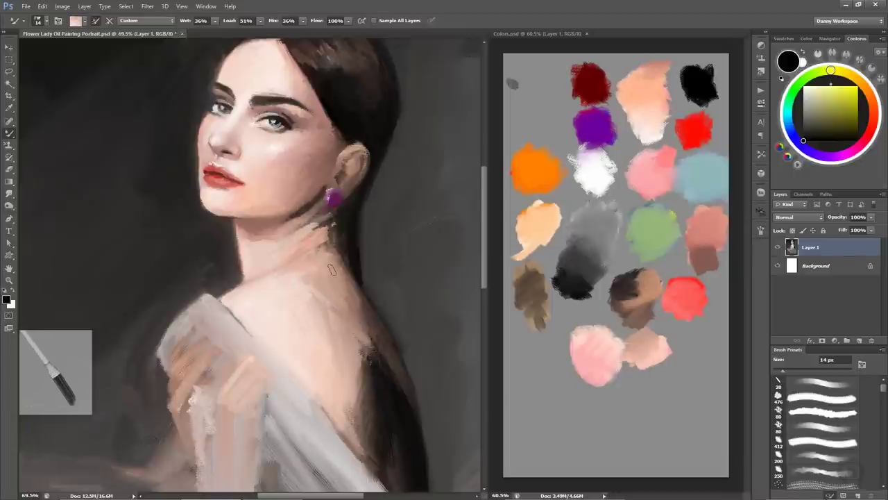
Reset the brush to 14 px, smooth the neck and shoulder with lighter pink, and save.
left_click_drag(336, 270, 331, 275)
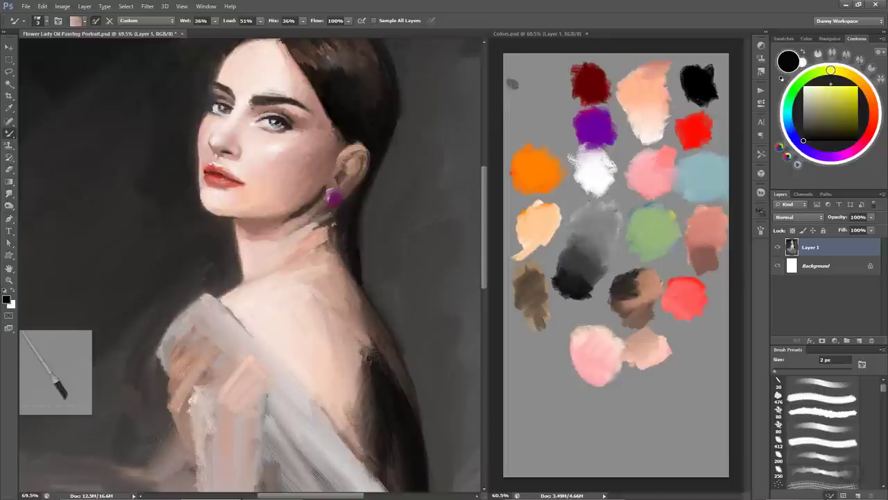
left_click_drag(328, 274, 335, 266)
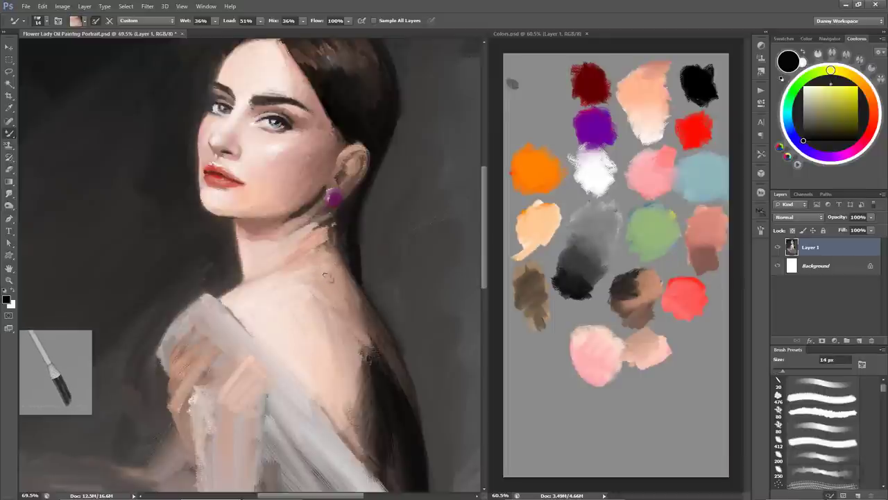
mouse_move(298, 287)
left_mouse_down()
mouse_move(305, 277)
mouse_move(319, 295)
mouse_move(311, 274)
left_mouse_up()
key("ctrl+s")
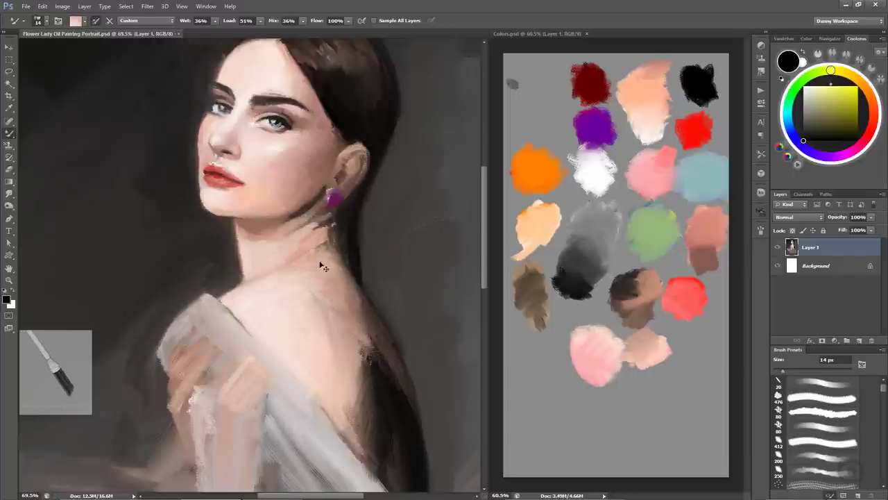
Paint peach-brown on the shoulder and a dark stroke along the hair edge, then save.
left_click(657, 336)
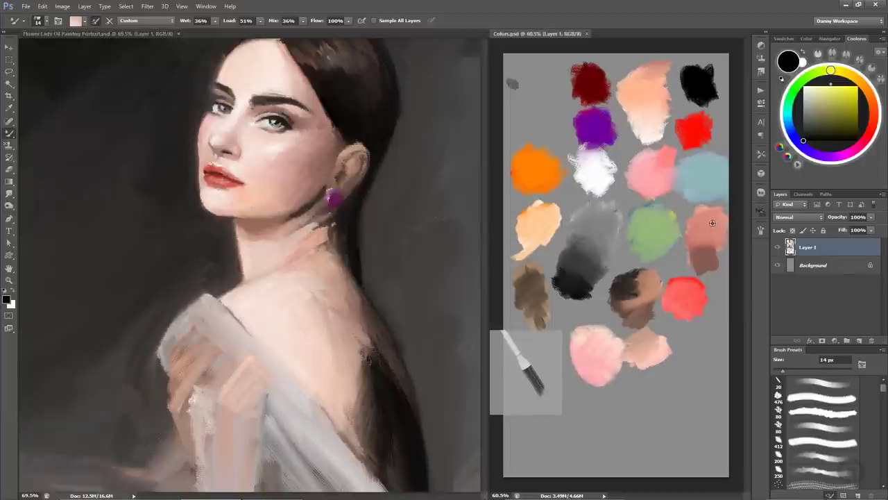
left_click(309, 280)
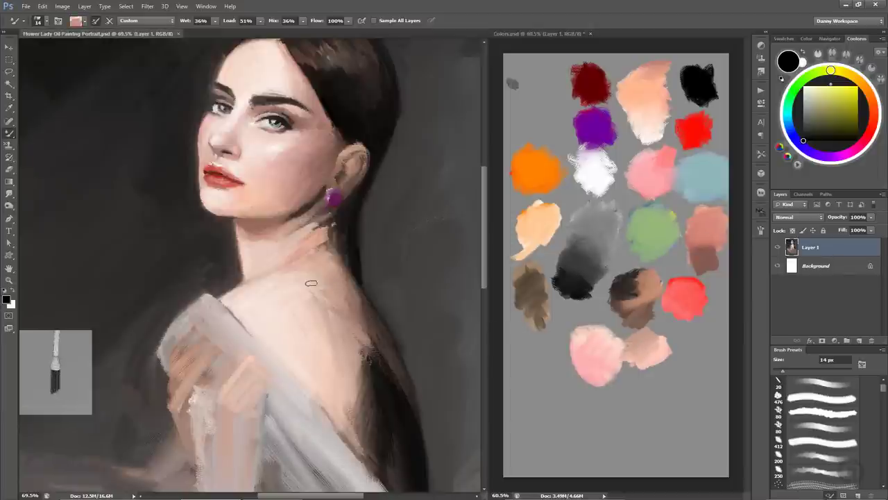
mouse_move(304, 270)
left_mouse_down()
mouse_move(316, 280)
mouse_move(337, 261)
mouse_move(362, 300)
left_mouse_up()
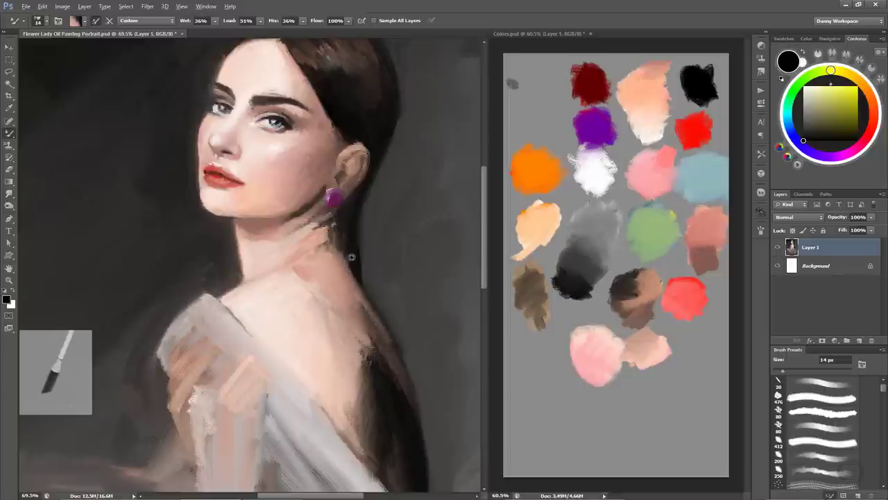
left_click(376, 286, "alt")
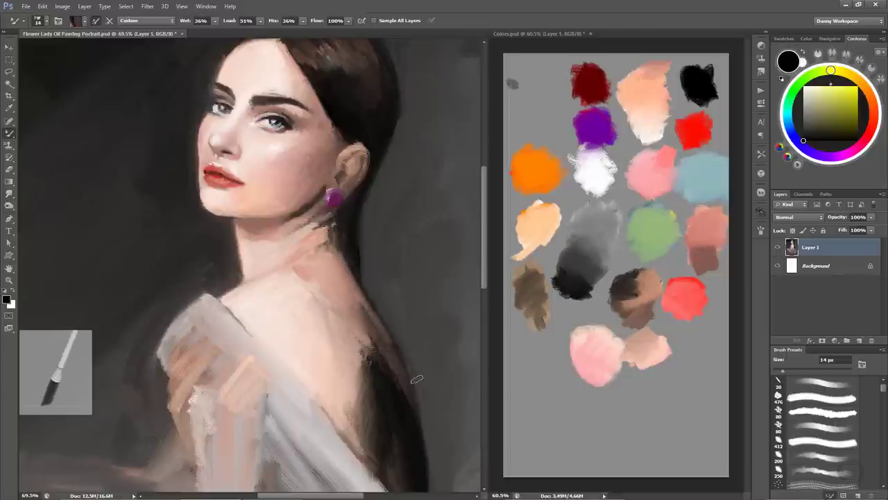
left_click_drag(428, 397, 435, 461)
key("ctrl+s")
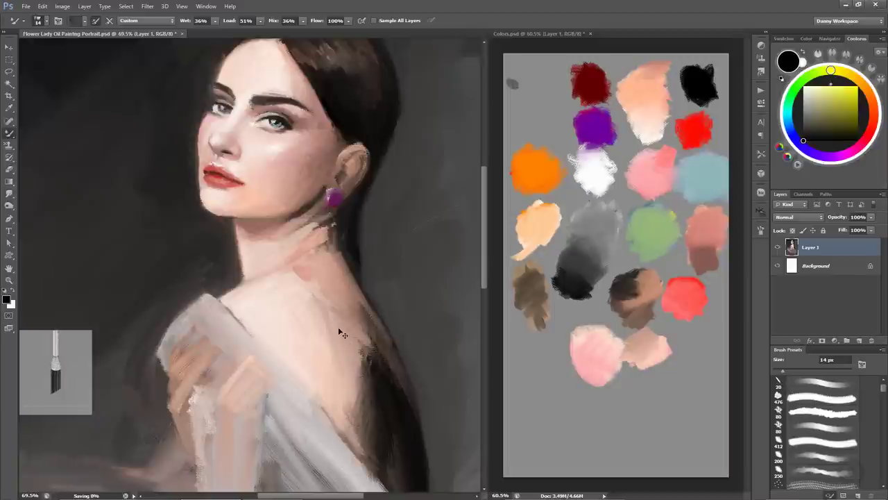
Load brown, paint the hair-shoulder edge, blend skin tone over it, and save.
left_click(631, 289, "alt")
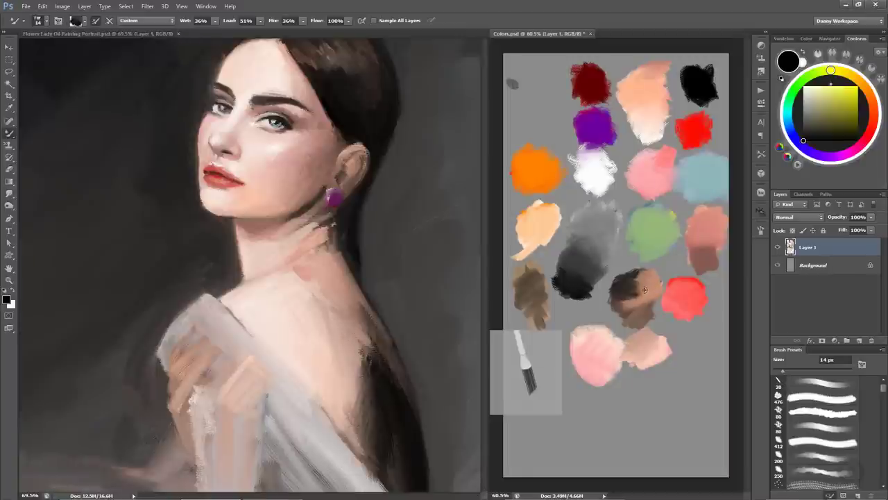
left_click_drag(387, 319, 356, 281)
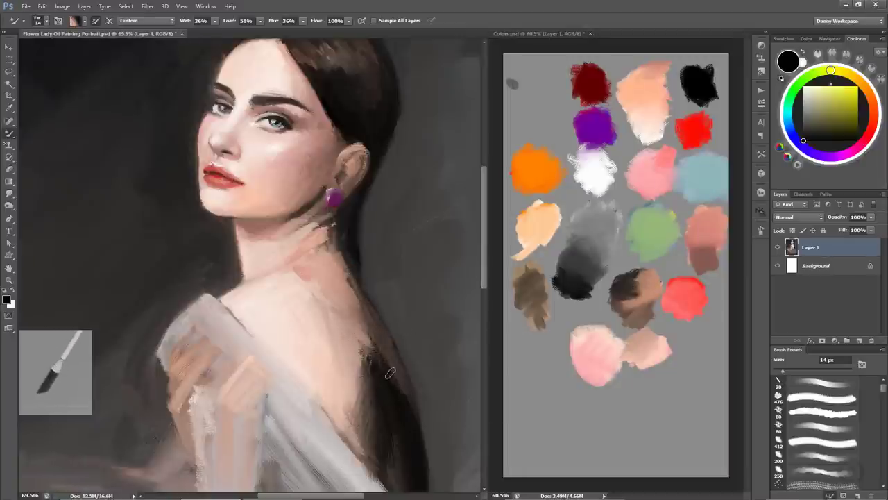
left_click_drag(347, 274, 369, 326)
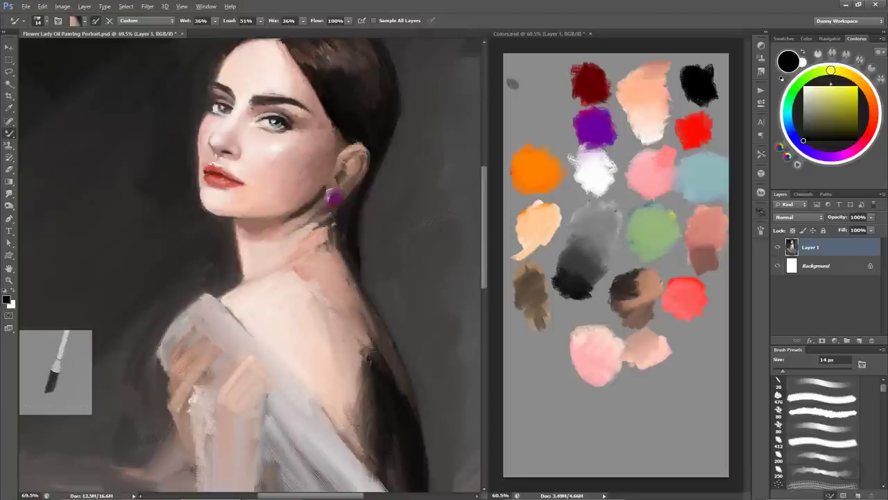
key("ctrl+s")
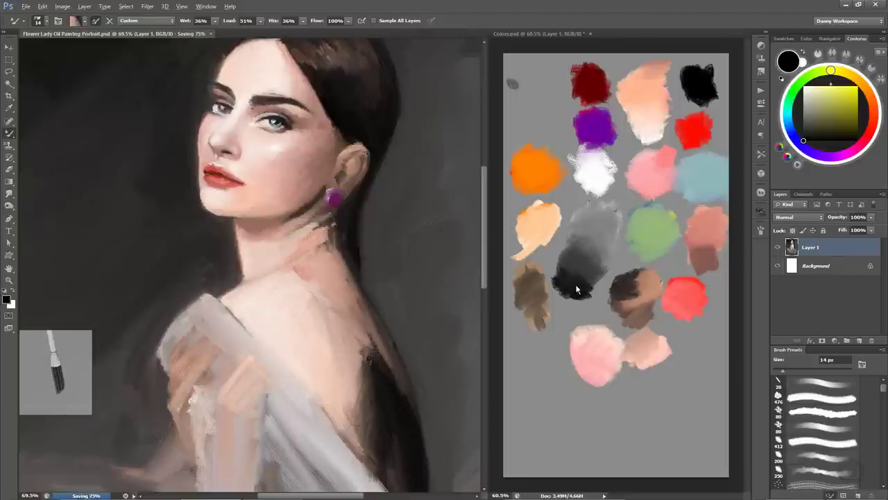
Load black and lay repeated dark strokes down the hair edge behind the shoulder.
left_click(576, 288, "alt")
left_click_drag(364, 306, 356, 298)
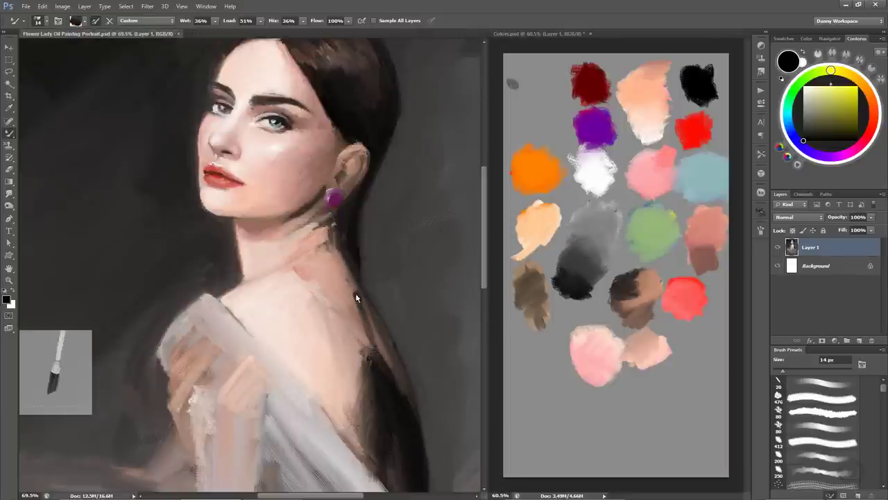
left_click_drag(389, 375, 364, 311)
left_click_drag(377, 357, 369, 320)
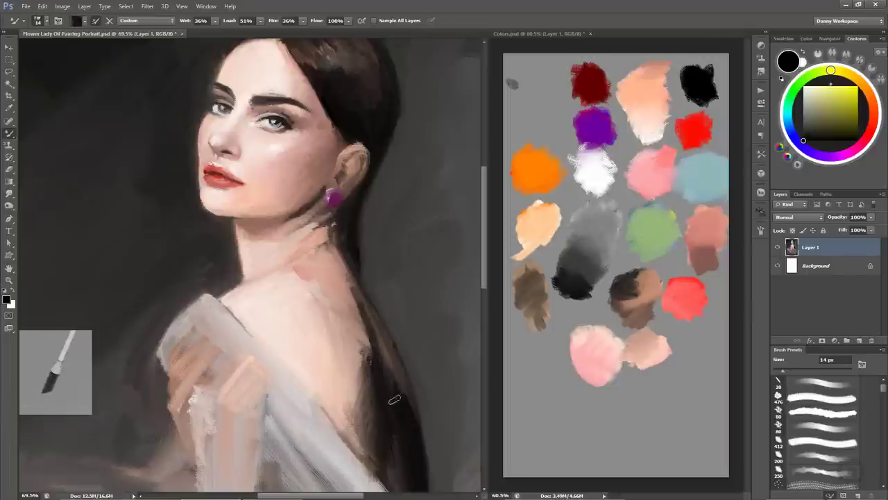
left_click_drag(394, 400, 353, 277)
left_click_drag(368, 357, 350, 269)
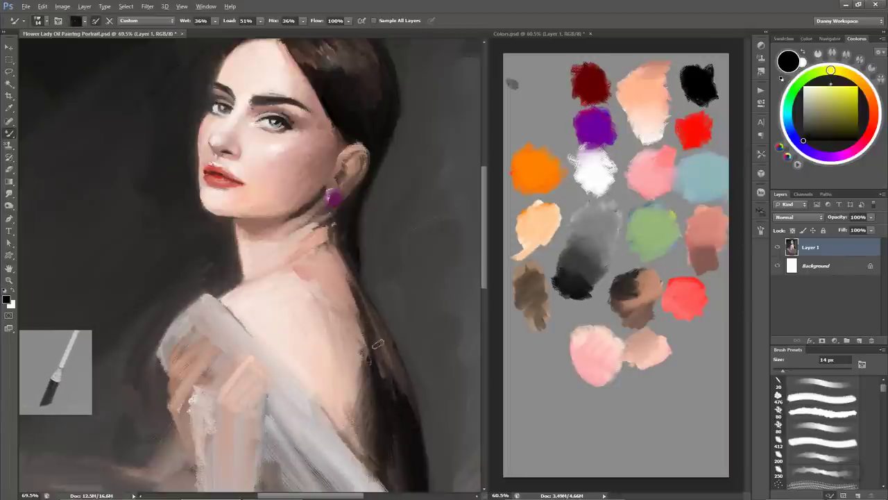
left_click_drag(395, 413, 373, 335)
left_click_drag(393, 377, 371, 320)
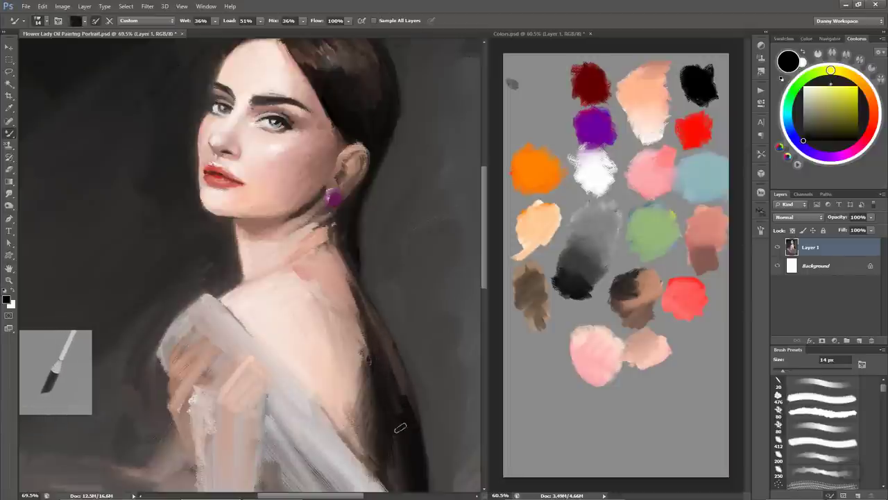
left_click_drag(400, 428, 376, 325)
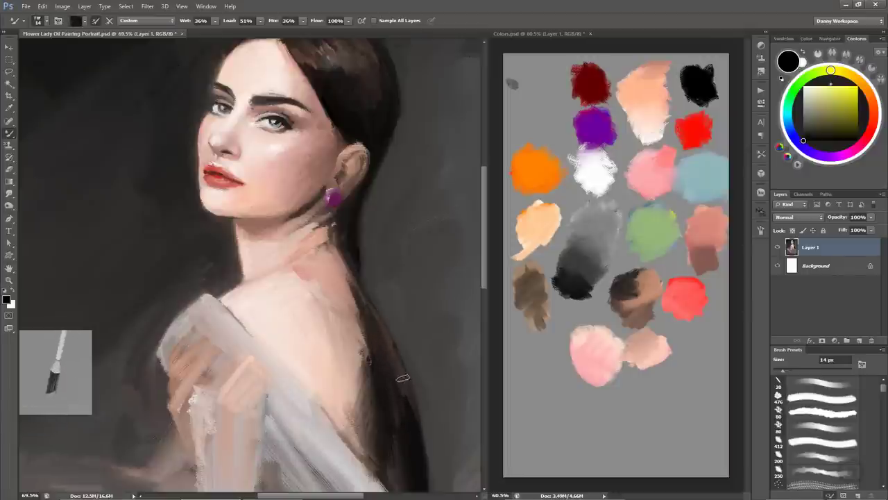
left_click_drag(403, 380, 388, 343)
left_click_drag(398, 439, 396, 401)
mouse_move(397, 489)
left_mouse_down()
mouse_move(393, 427)
mouse_move(359, 341)
mouse_move(354, 371)
left_mouse_up()
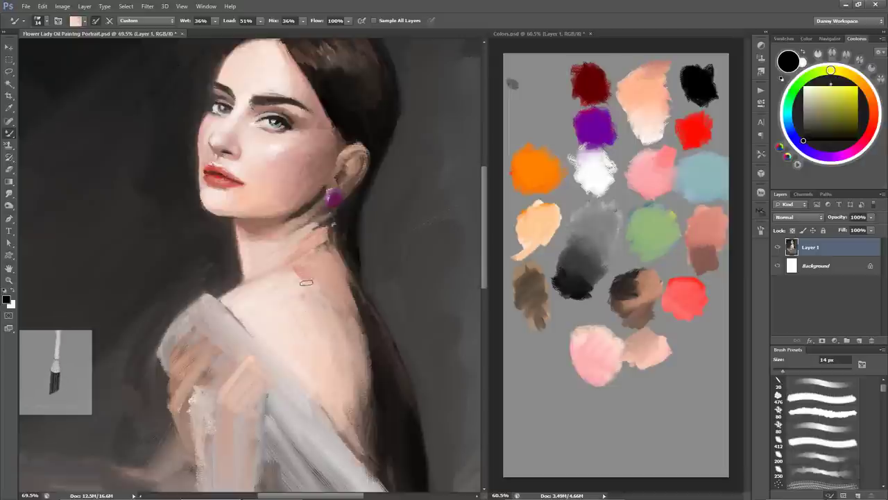
Blend sampled pink skin tones across the shoulder and upper back, then save.
mouse_move(330, 330)
left_mouse_down()
mouse_move(305, 263)
mouse_move(338, 289)
mouse_move(328, 296)
mouse_move(307, 281)
mouse_move(290, 298)
mouse_move(316, 293)
left_mouse_up()
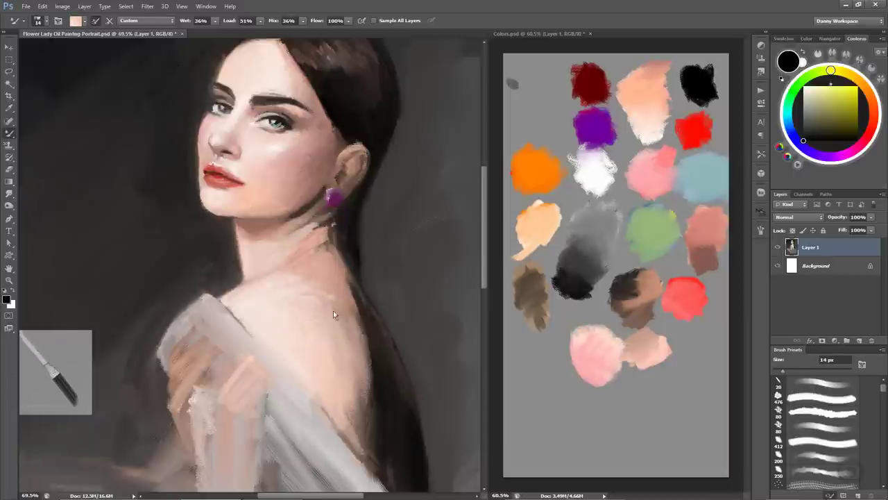
left_click_drag(350, 305, 318, 297)
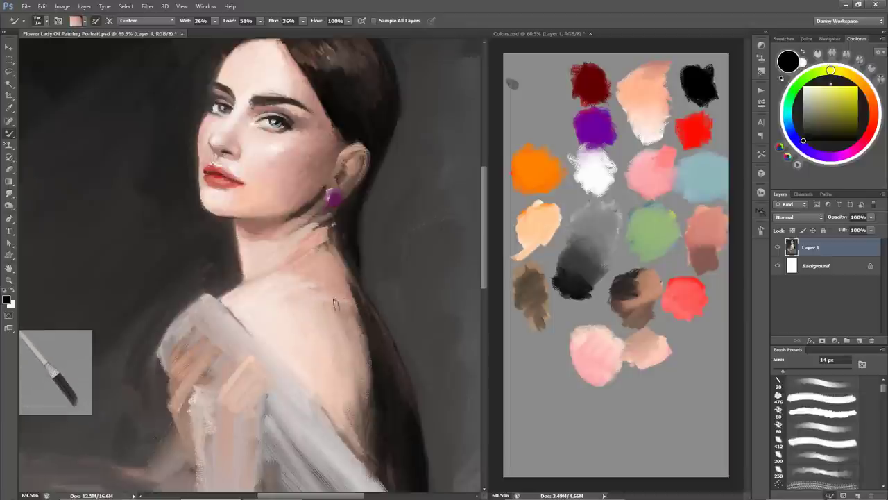
left_click(287, 284, "alt")
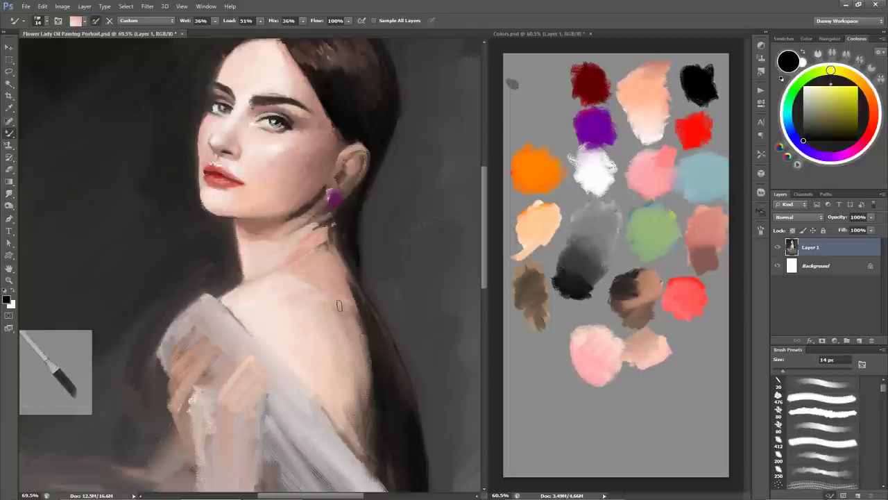
left_click_drag(323, 288, 288, 283)
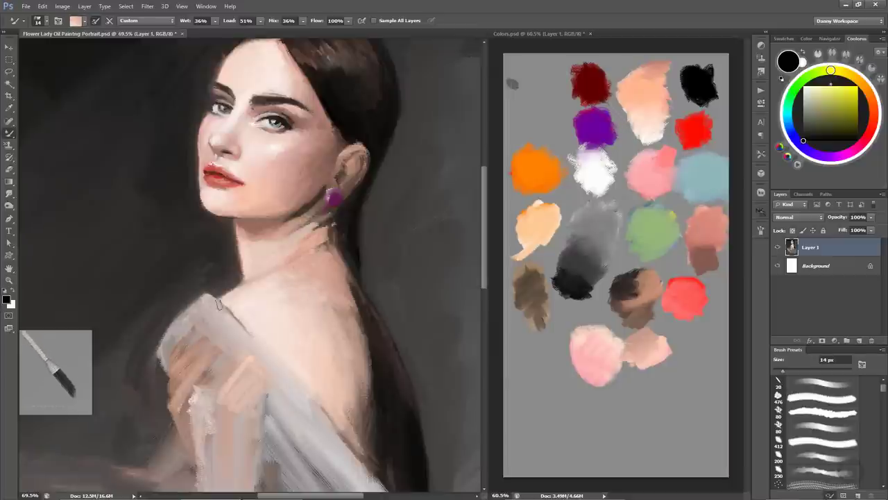
key("ctrl+s")
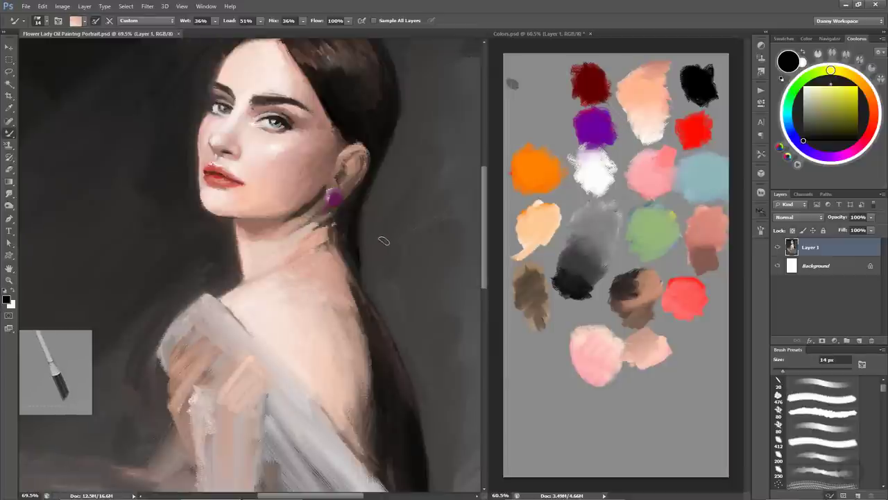
Reduce the bristle brush to 9 px and move the view toward the face and ear.
left_click_drag(346, 271, 347, 296)
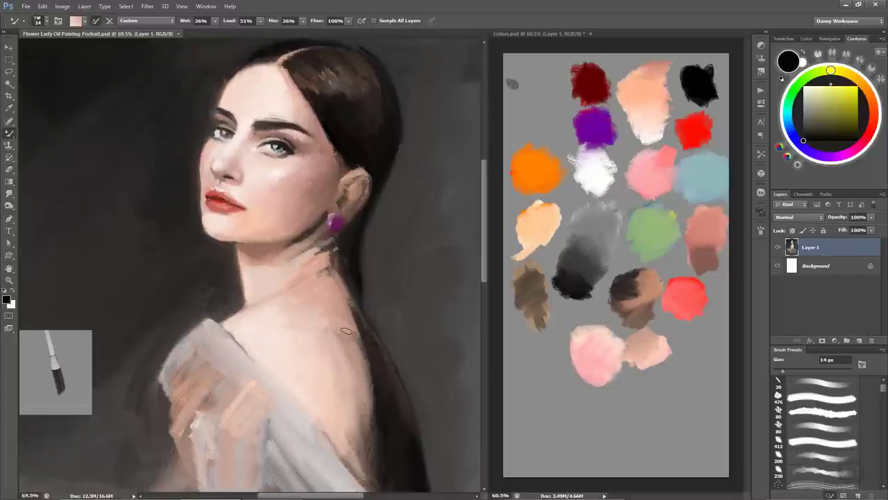
left_click_drag(339, 195, 346, 196)
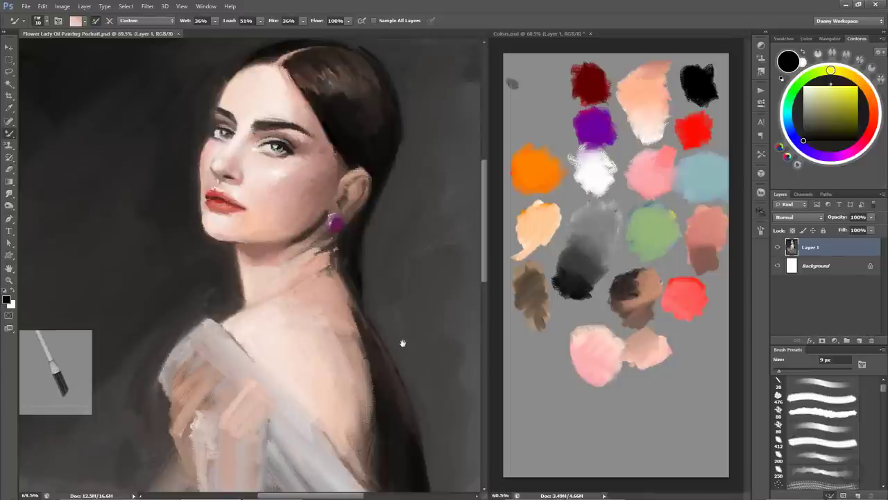
left_click_drag(402, 343, 396, 307)
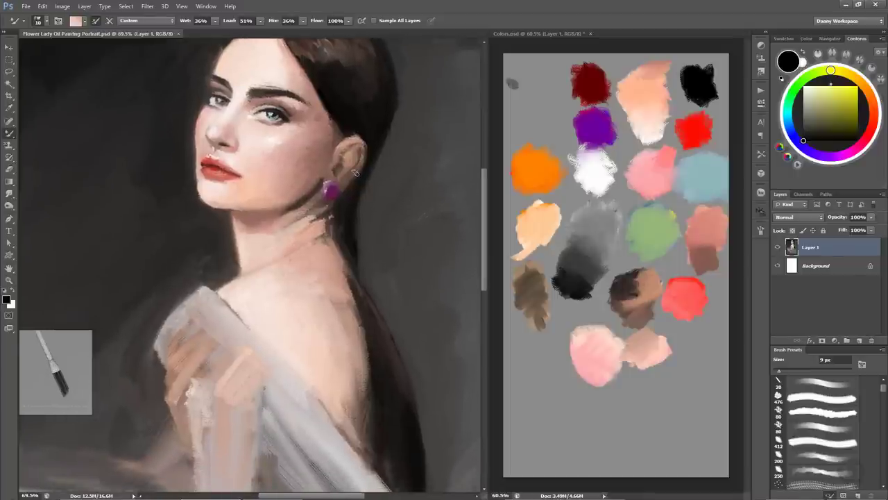
Sample dark brown hair and pinkish skin tones around the ear, jaw and cheek.
left_click(343, 141, "alt")
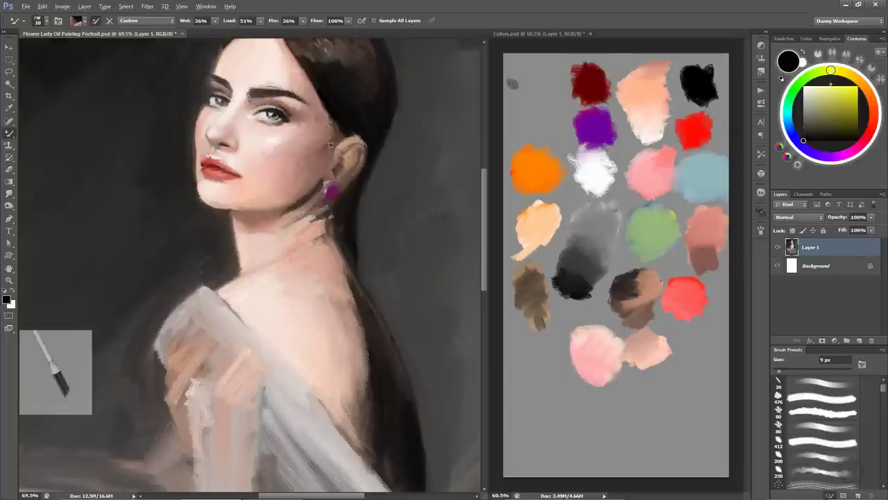
left_click(327, 147, "alt")
left_click(340, 134, "alt")
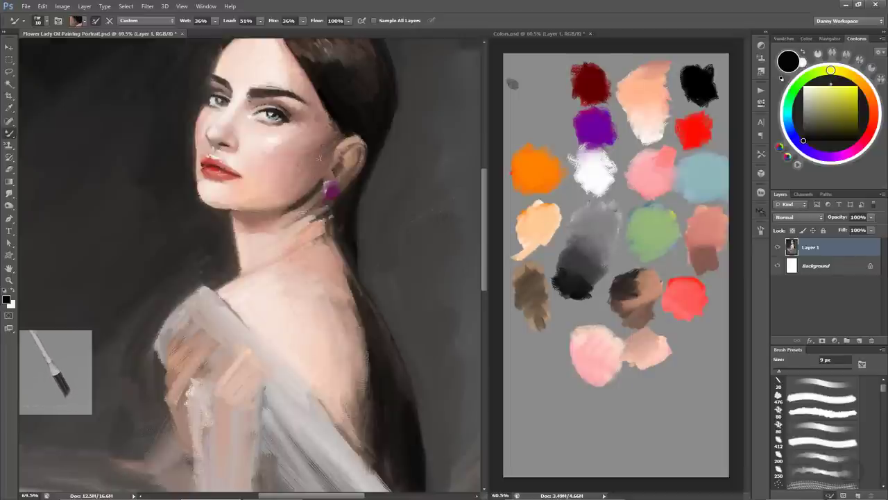
left_click(308, 164, "alt")
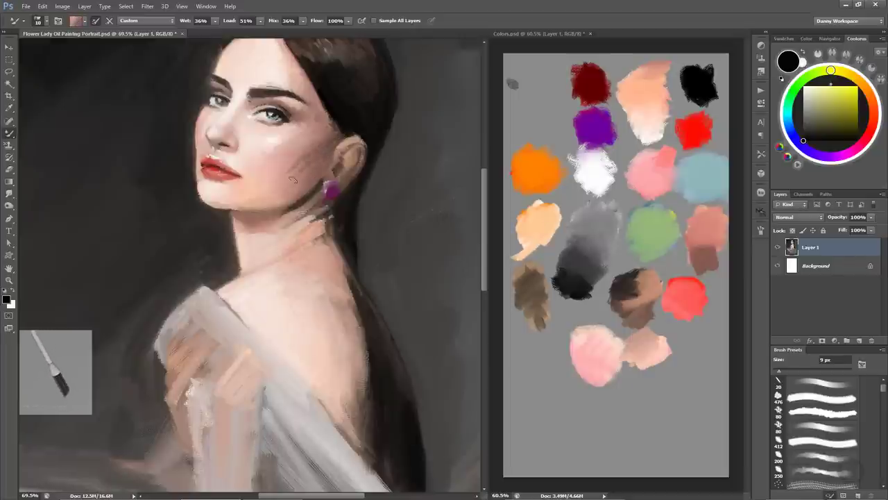
left_click(306, 151, "alt")
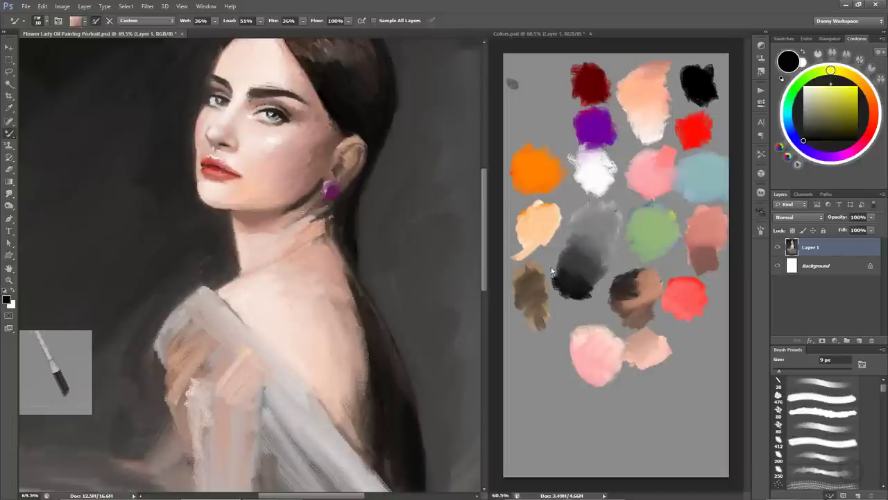
Load salmon-pink paint from the colour palette document with a 16 px brush.
left_click(691, 226, "alt")
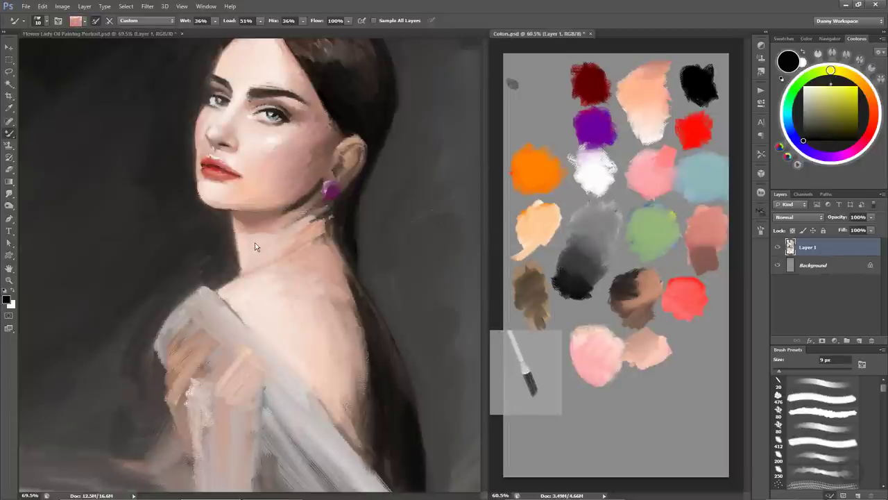
left_click(254, 220)
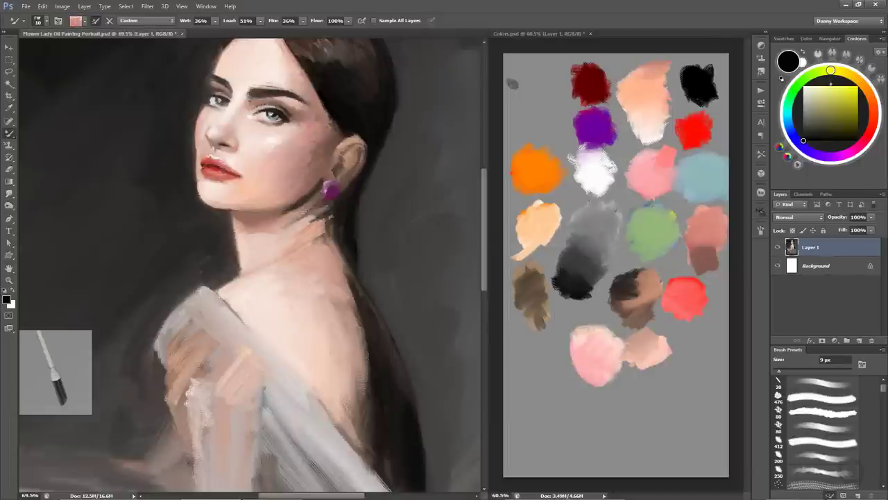
left_click(653, 302)
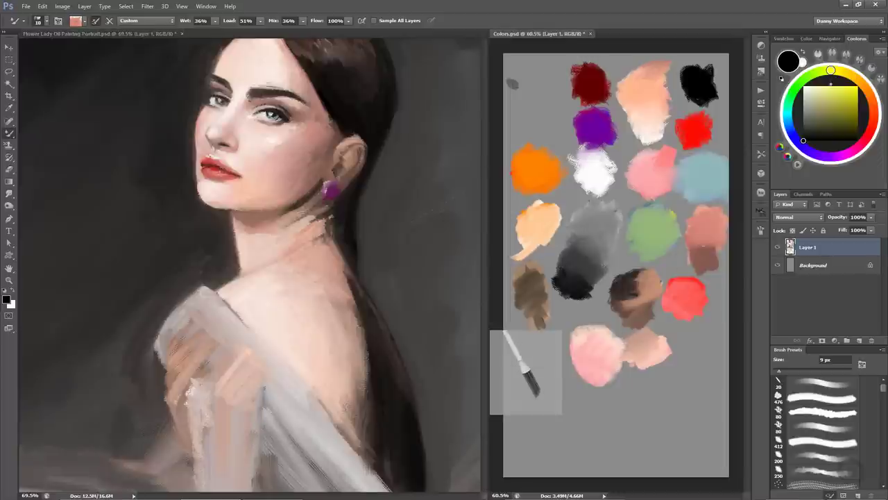
left_click(707, 242, "alt")
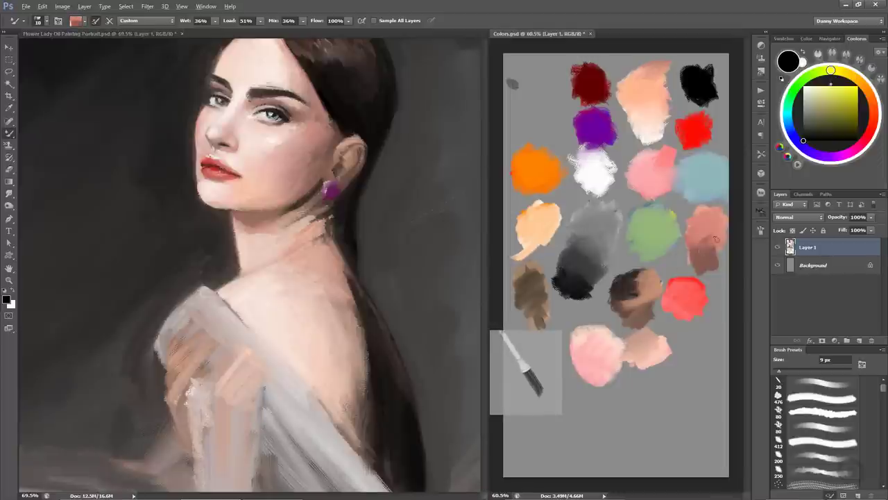
left_click_drag(716, 239, 721, 238)
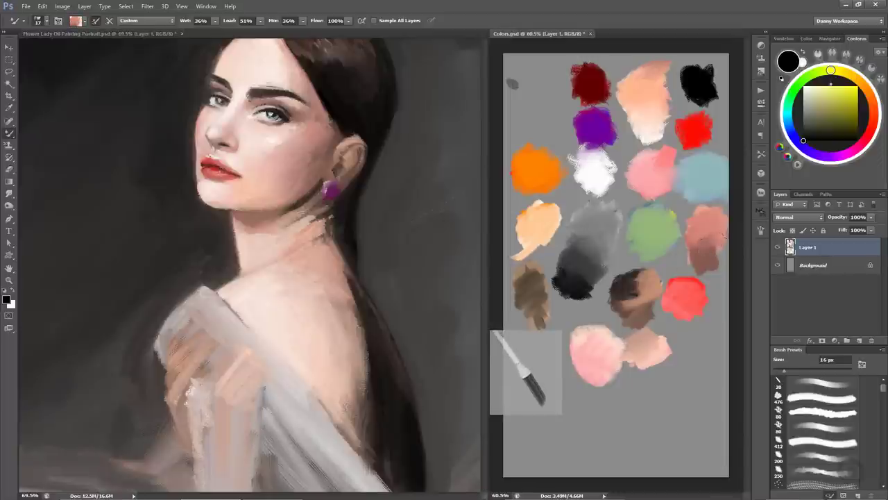
left_click(702, 243, "alt")
Load a light pink skin tone and shrink the brush to 8 px.
left_click(708, 246, "alt")
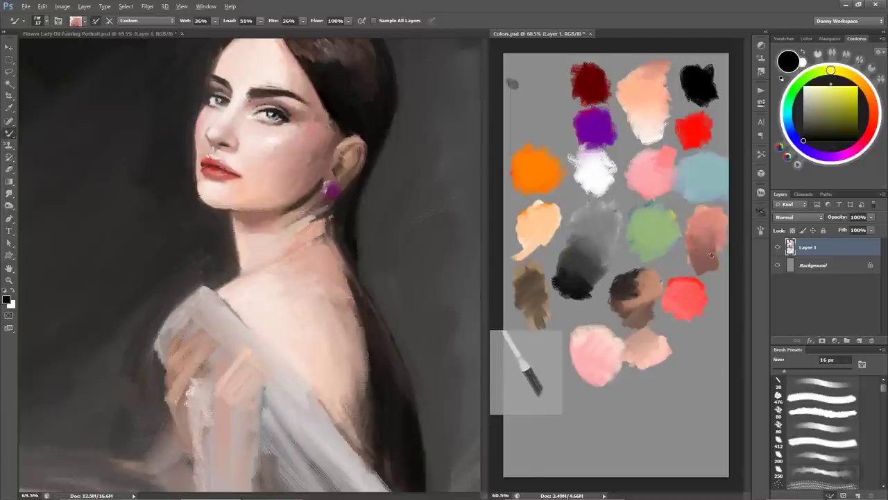
right_click(322, 156, "alt")
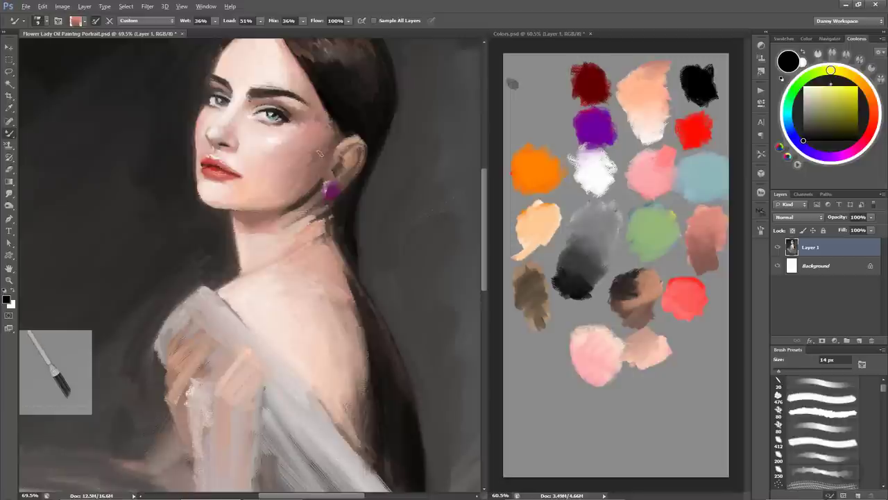
key("bracketleft")
key("bracketleft")
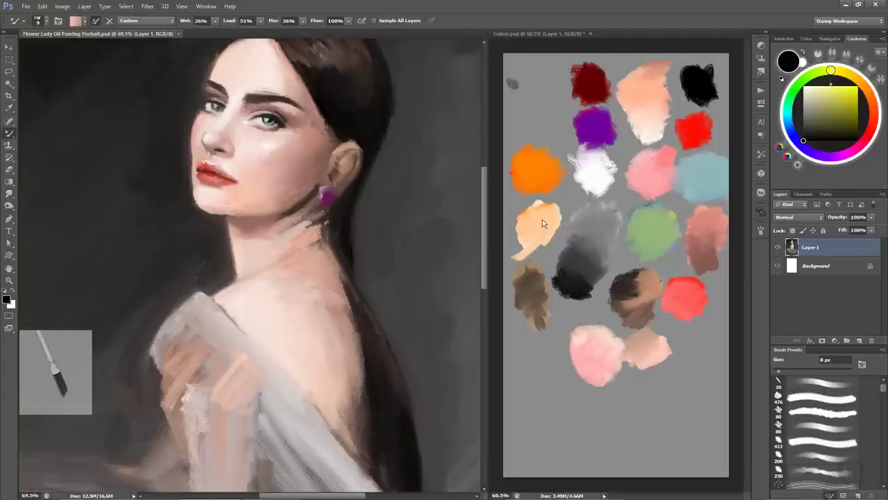
Sample dark and light skin tones near the ear and blend light strokes across the neck and jaw.
left_click(330, 139, "alt")
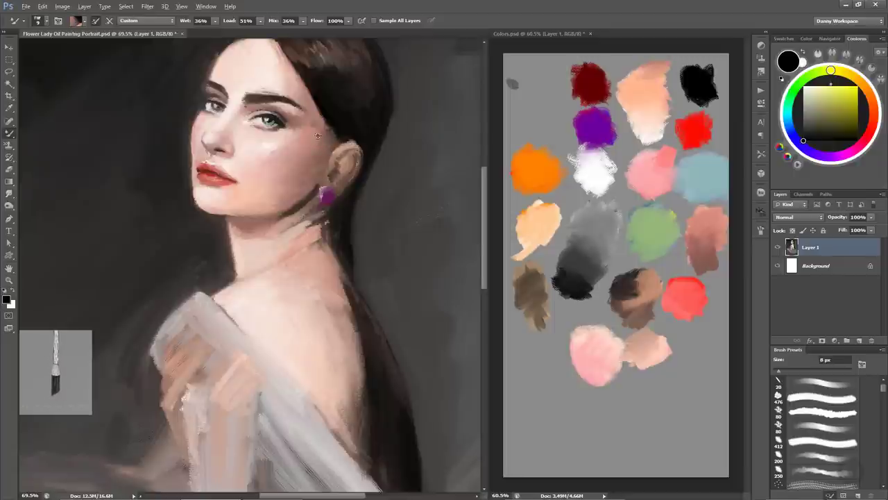
left_click_drag(322, 118, 315, 138)
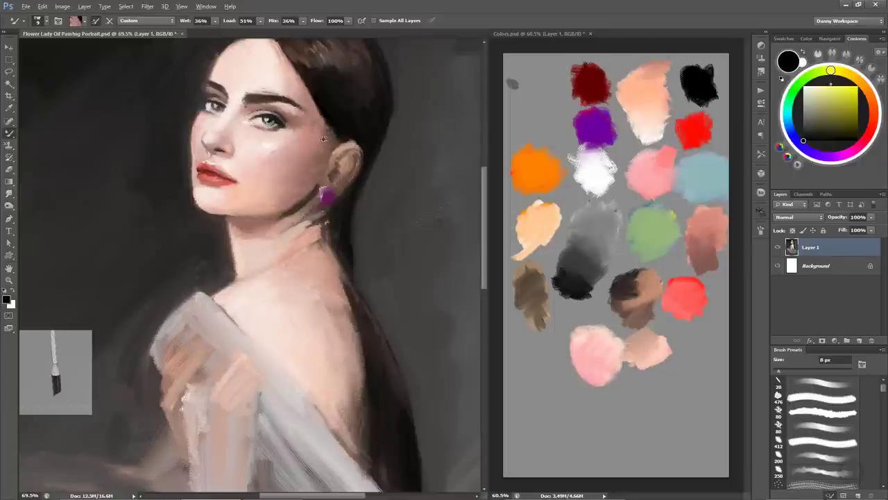
left_click(334, 143, "alt")
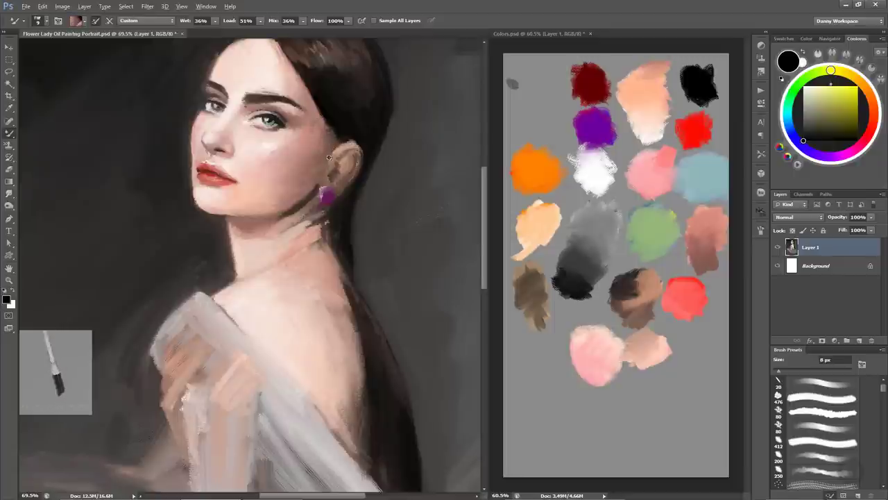
left_click(329, 158, "alt")
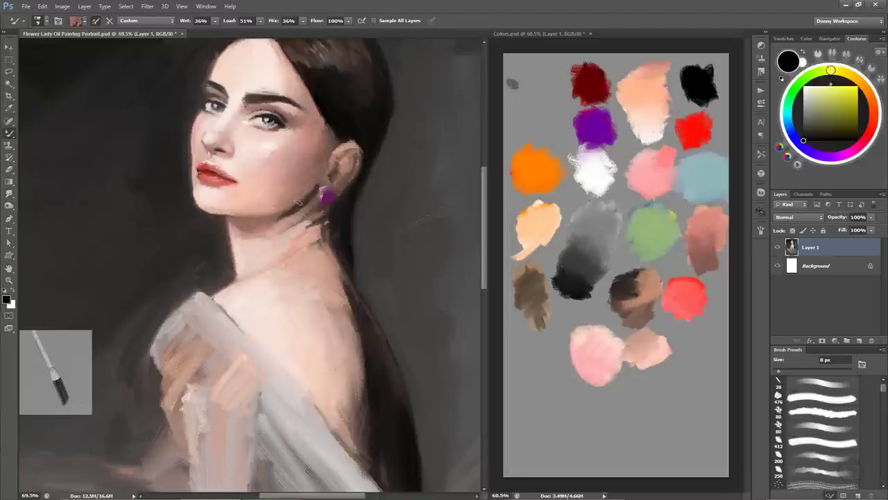
left_click(281, 221, "alt")
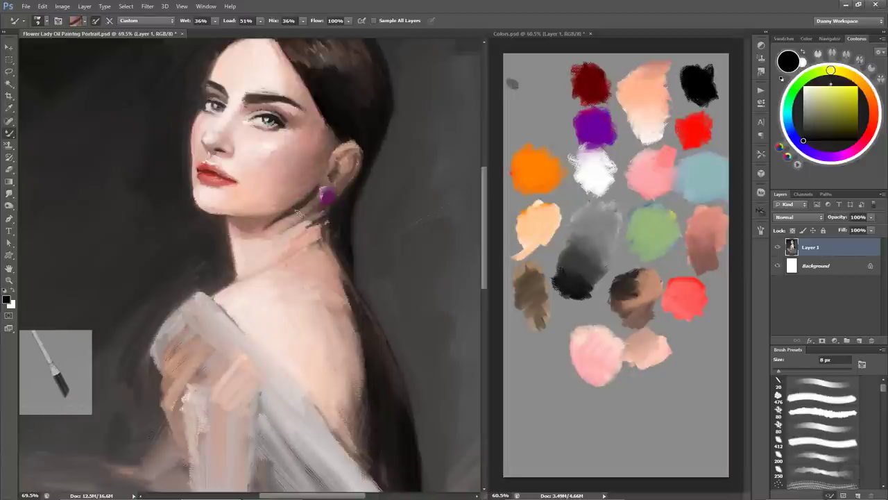
left_click(262, 235, "alt")
left_click(270, 222, "alt")
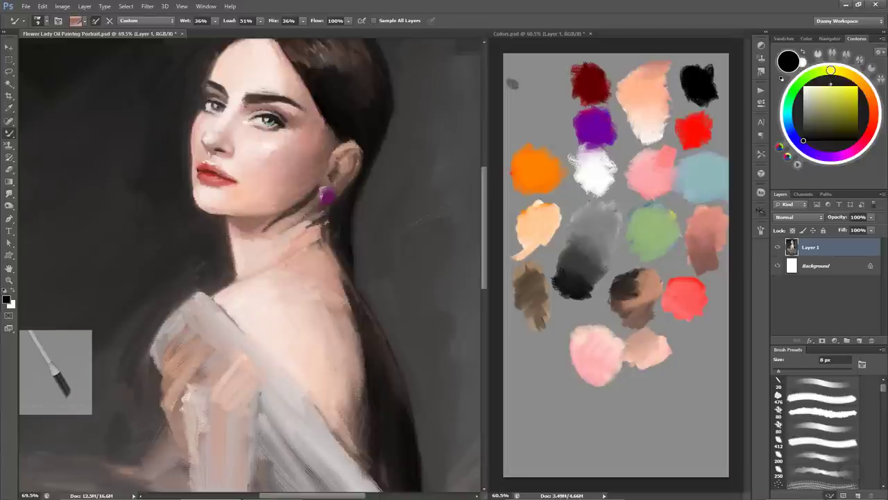
left_click(290, 215, "alt")
left_click_drag(284, 219, 309, 207)
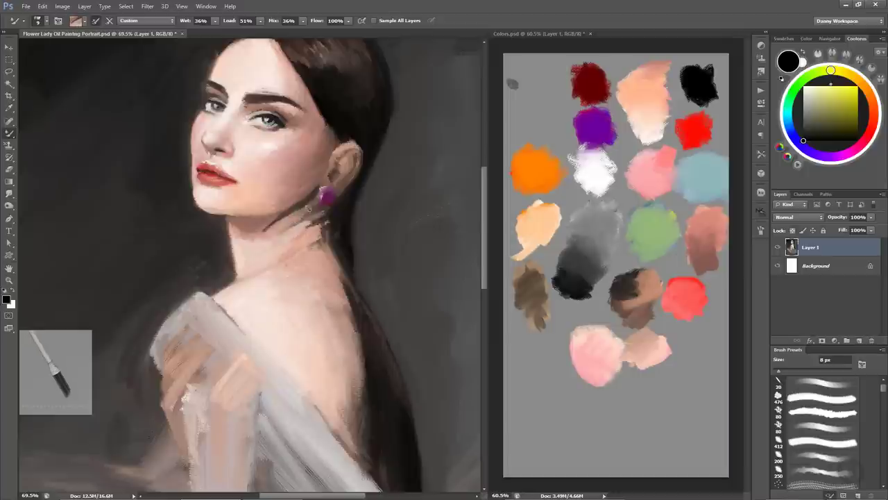
Pick up several pink tones from the neck, then save the painting.
left_click(264, 239, "alt")
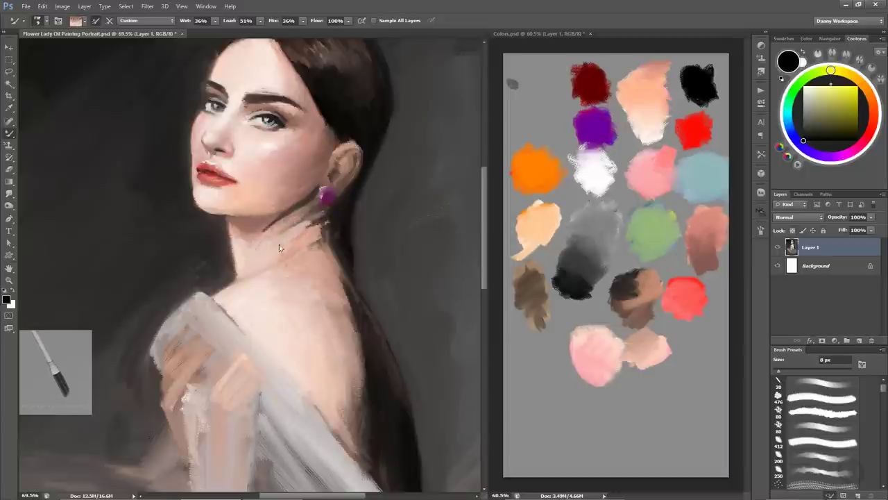
left_click(268, 245, "alt")
left_click(262, 249, "alt")
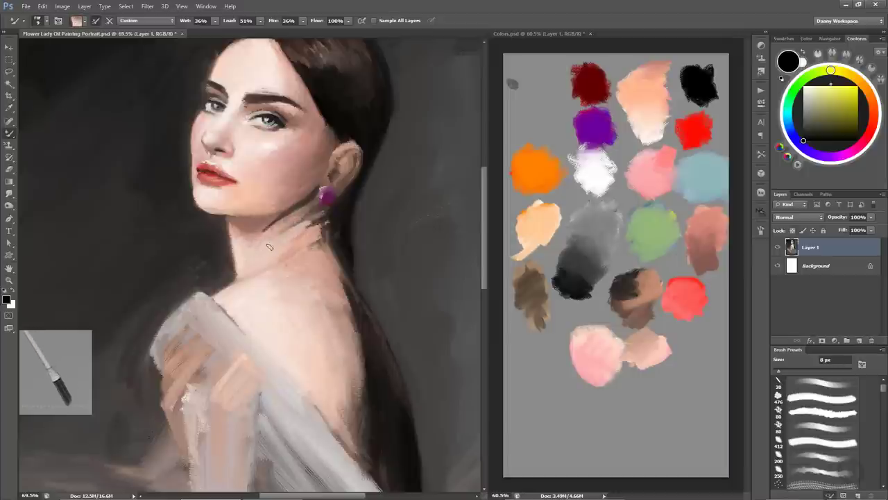
left_click(257, 235, "alt")
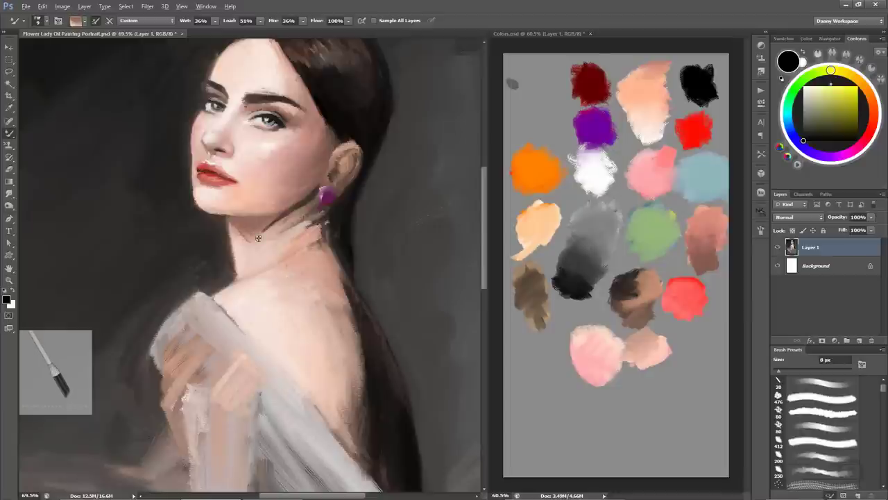
left_click(258, 238, "alt")
key("ctrl+s")
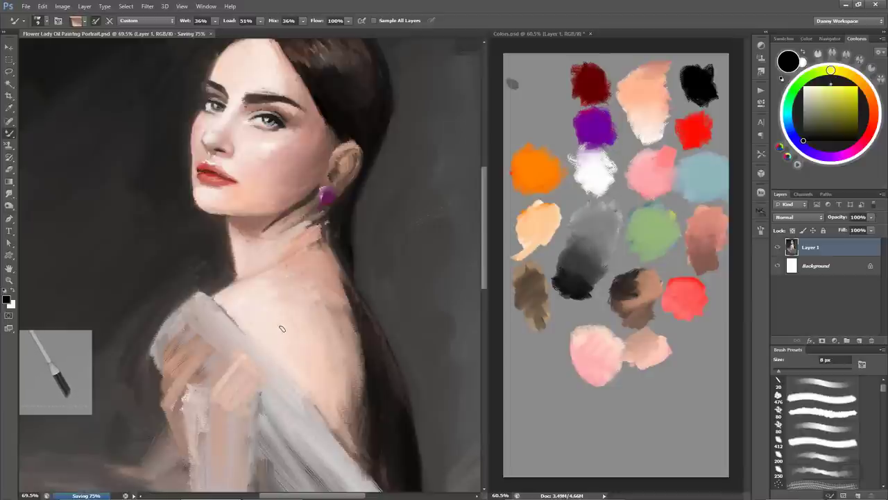
Blend light peach skin tone over the neck and temple.
left_click(647, 135, "alt")
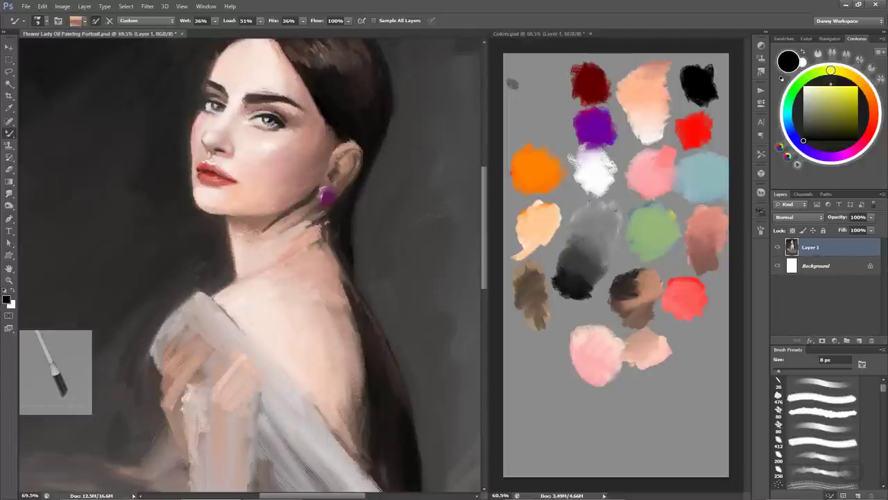
mouse_move(247, 233)
left_mouse_down()
mouse_move(271, 241)
mouse_move(254, 246)
left_mouse_up()
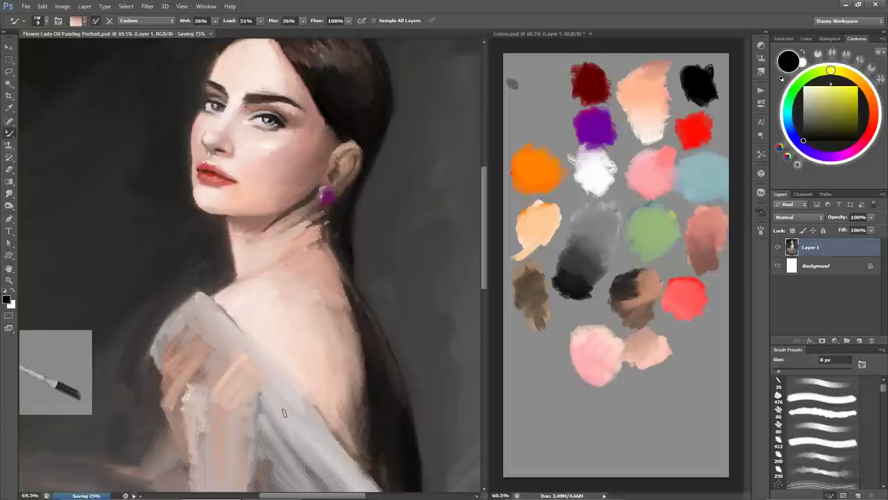
left_click_drag(318, 136, 305, 135)
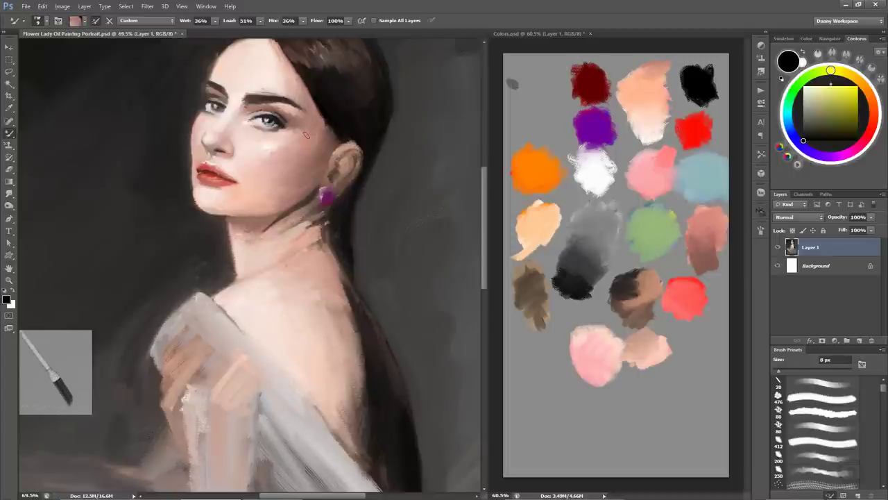
Zoom out, add a light neck stroke, save, and bring the gown and waist into view.
scroll(291, 357, "down", 2)
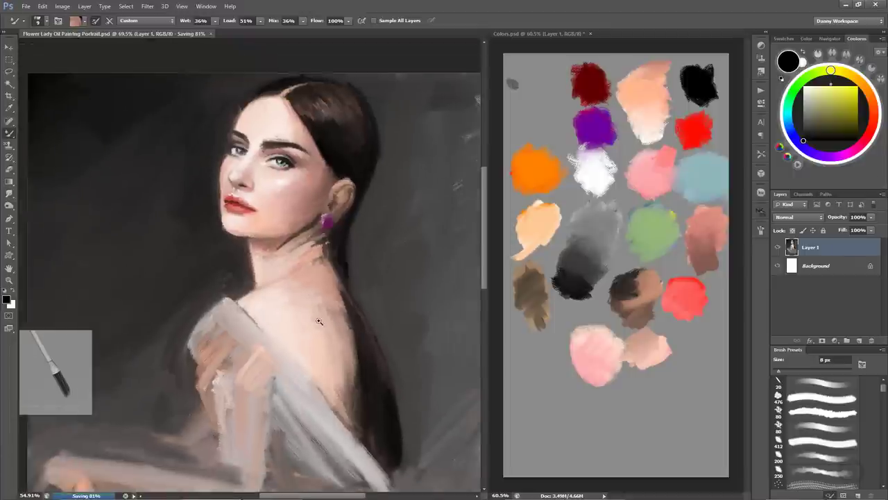
left_click_drag(292, 358, 346, 274)
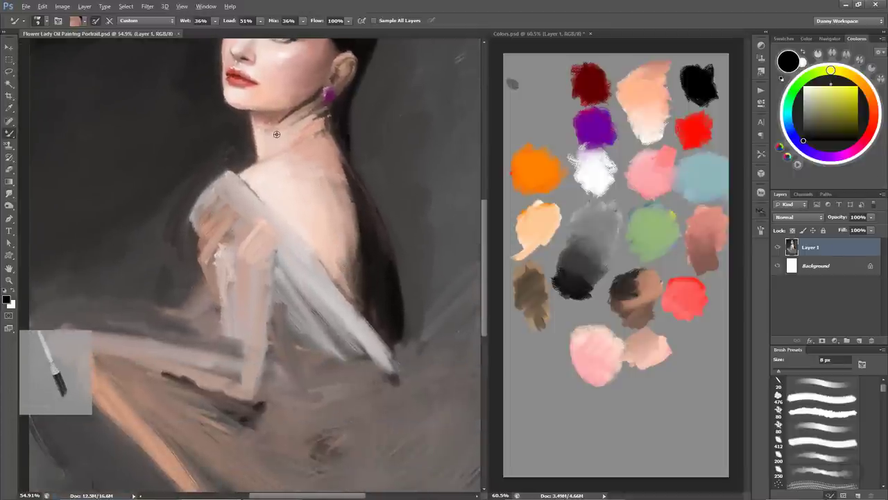
left_click_drag(276, 134, 300, 115)
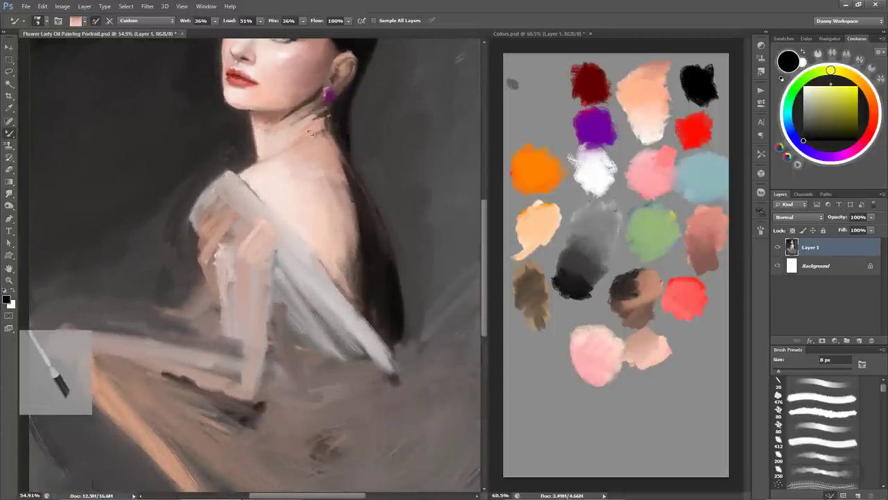
key("ctrl+s")
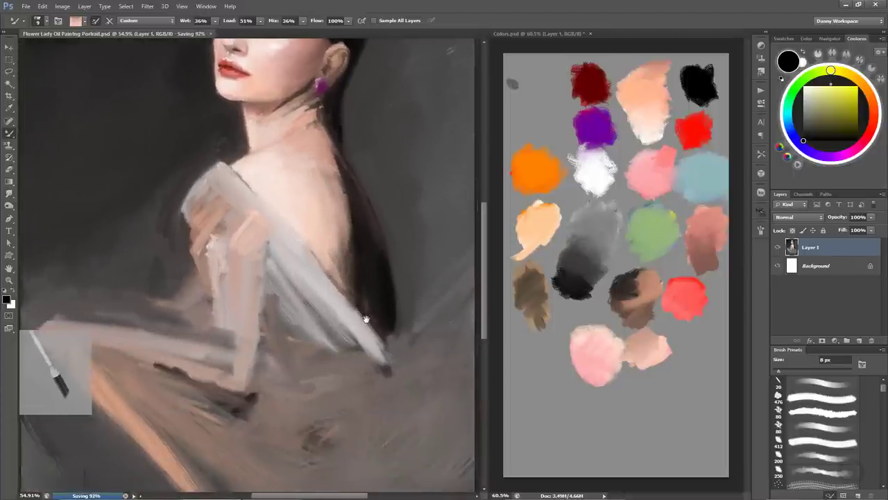
left_click_drag(378, 334, 349, 287)
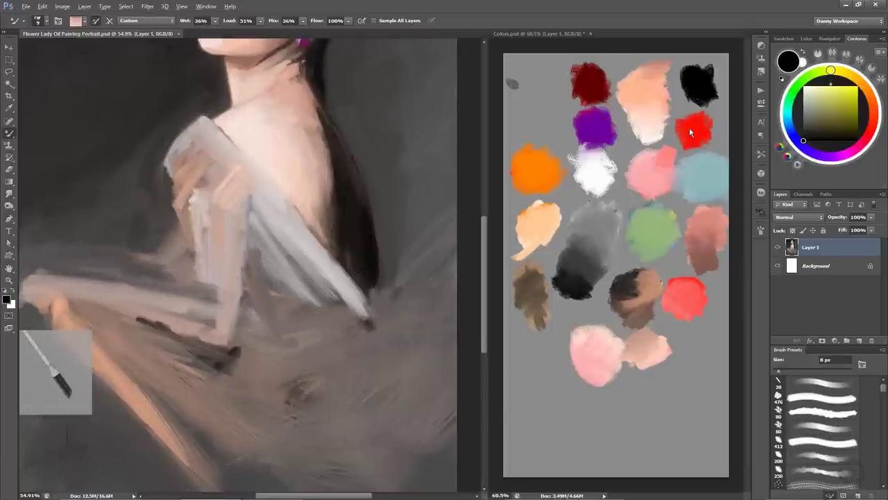
Paint a red flower base at the waist with pale petal strokes over it.
left_click(689, 127, "alt")
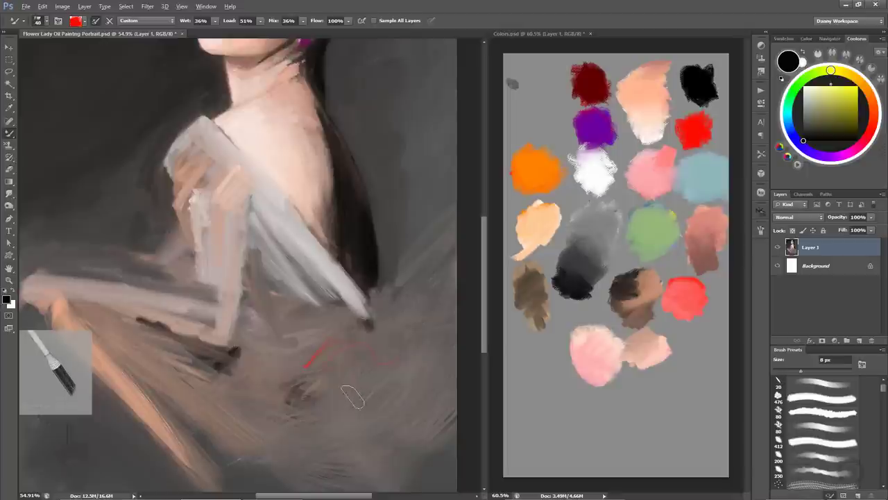
mouse_move(412, 345)
left_mouse_down()
mouse_move(336, 388)
mouse_move(374, 401)
left_mouse_up()
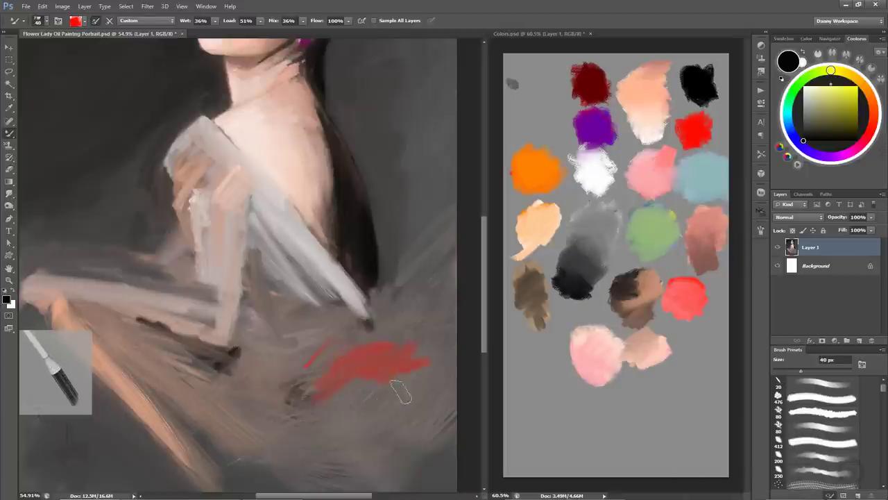
left_click(593, 173, "alt")
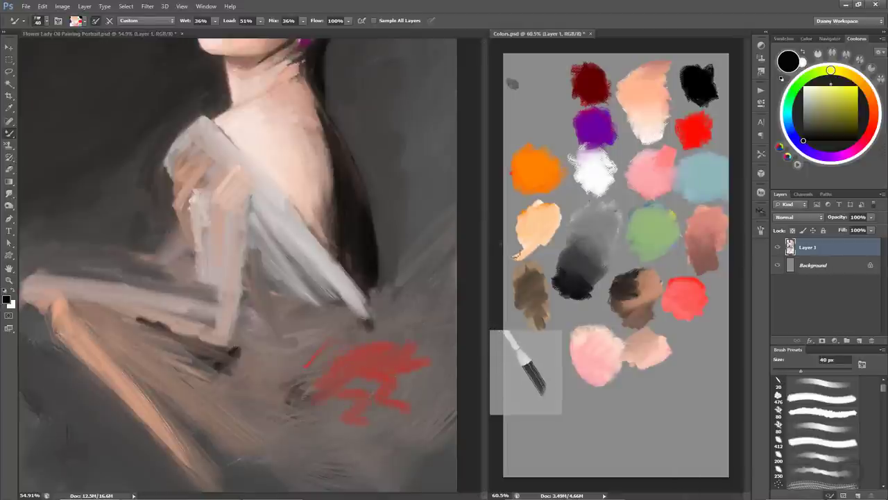
mouse_move(314, 377)
left_mouse_down()
mouse_move(415, 368)
mouse_move(374, 386)
mouse_move(430, 375)
mouse_move(423, 322)
mouse_move(437, 375)
left_mouse_up()
Paint and blend a dark hair strand running down to the flower.
left_click(381, 255, "alt")
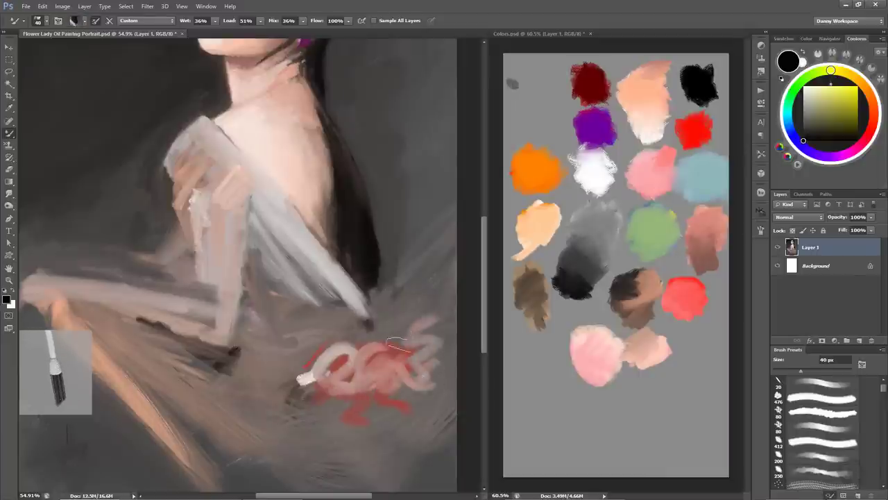
left_click_drag(381, 255, 382, 346)
mouse_move(402, 237)
left_mouse_down()
mouse_move(396, 277)
mouse_move(396, 254)
left_mouse_up()
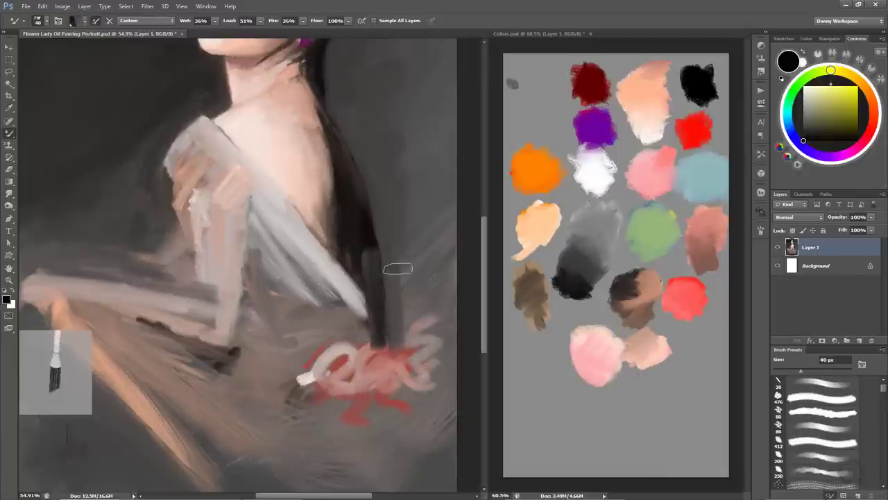
left_click_drag(371, 224, 379, 333)
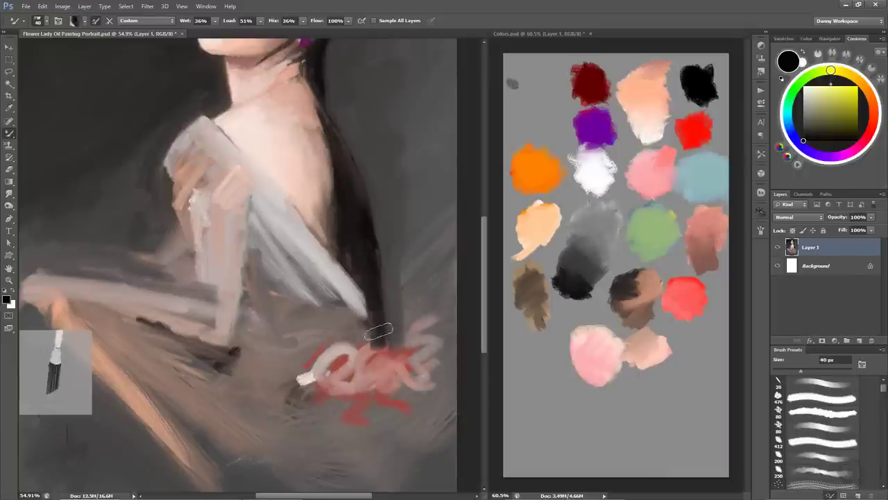
Extend the pale sleeve toward the hair and blend its darker right edge with an 18 px brush.
left_click(344, 283, "alt")
left_click_drag(343, 284, 378, 338)
mouse_move(354, 263)
left_mouse_down()
mouse_move(389, 337)
mouse_move(385, 329)
left_mouse_up()
left_click_drag(326, 251, 360, 298)
right_click(347, 247, "alt")
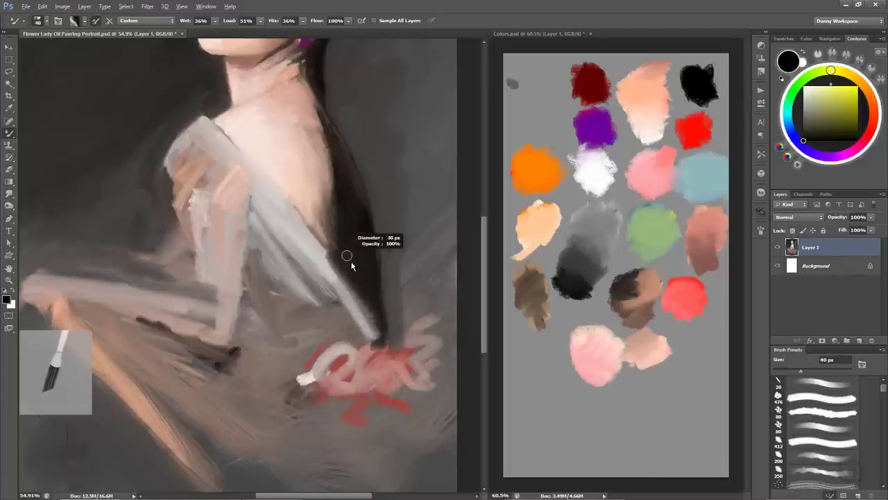
left_click_drag(319, 250, 368, 312)
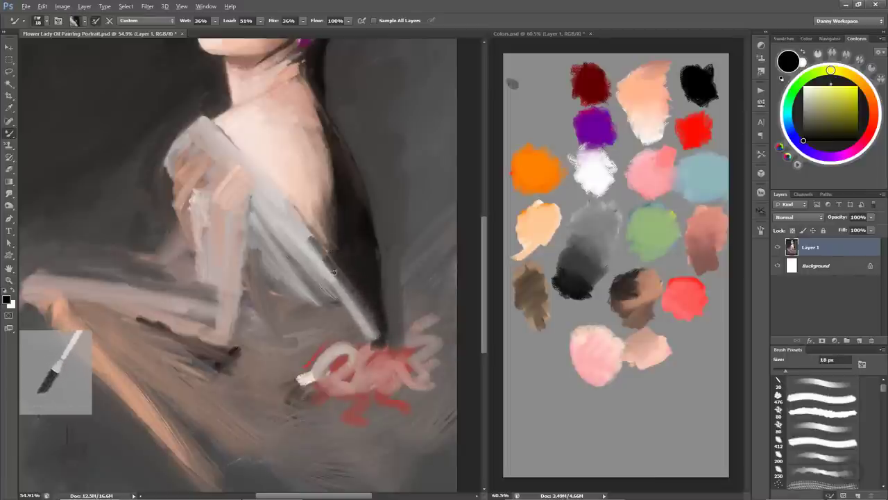
Touch up the hair edge with dark paint, pick up pinkish-red, and save the portrait.
left_click(377, 204, "alt")
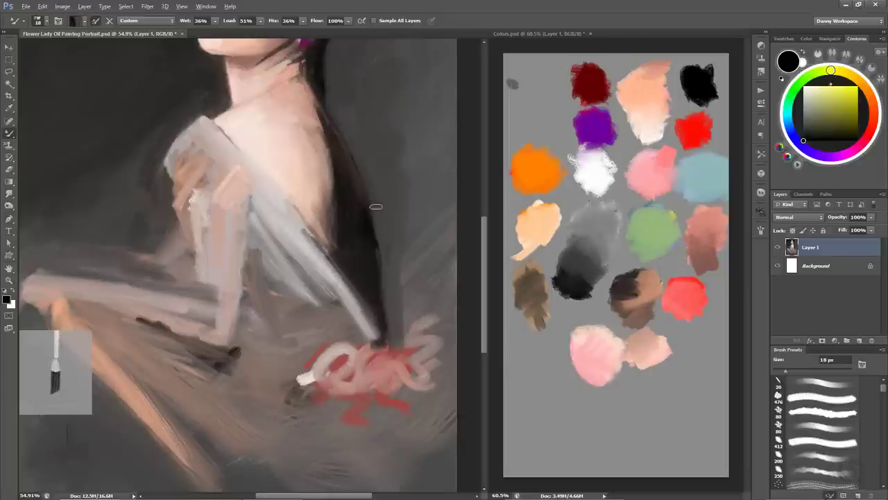
left_click_drag(376, 204, 368, 236)
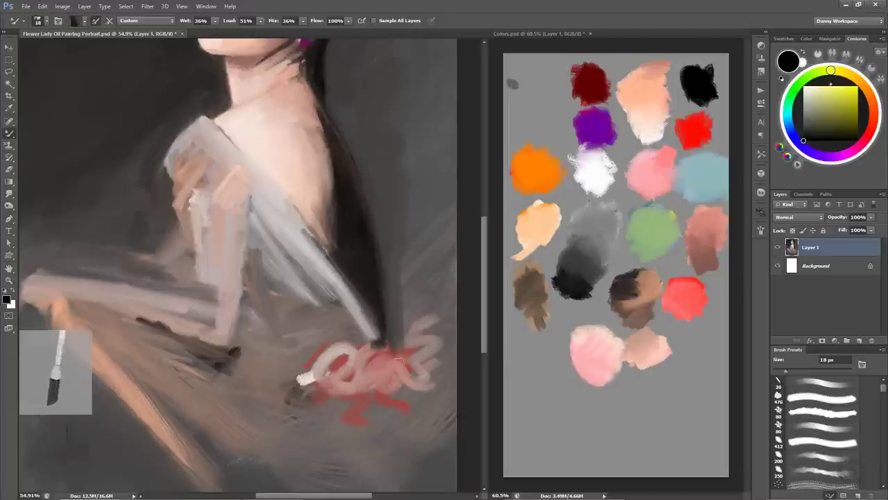
left_click(394, 357, "alt")
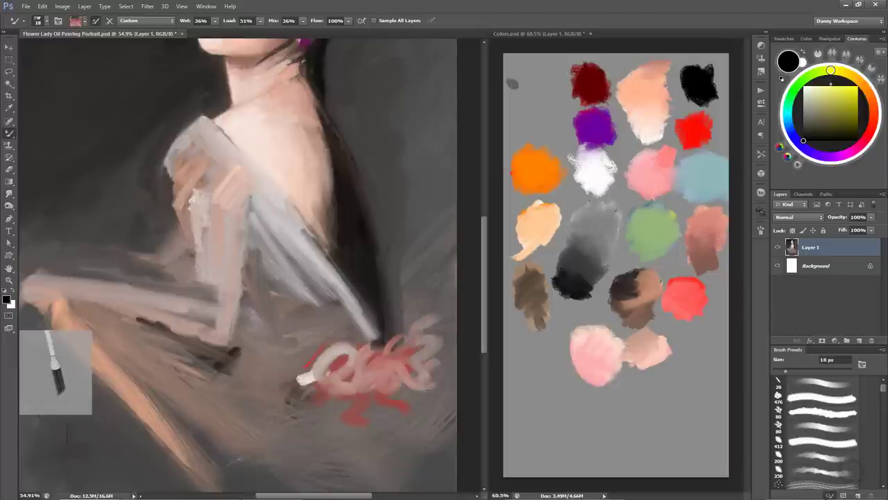
key("ctrl+s")
left_click_drag(370, 319, 369, 326)
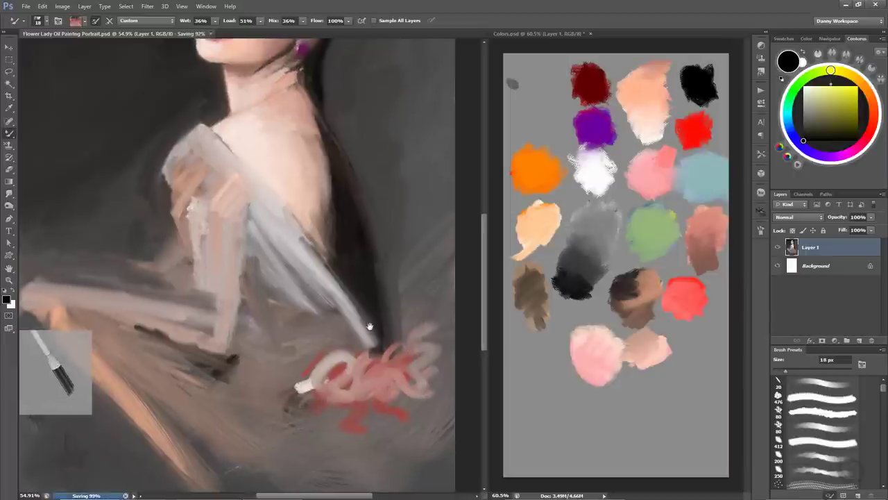
Paint broad light pink and pinkish-grey strokes on the lower dress below the flower.
scroll(370, 327, "down", 3)
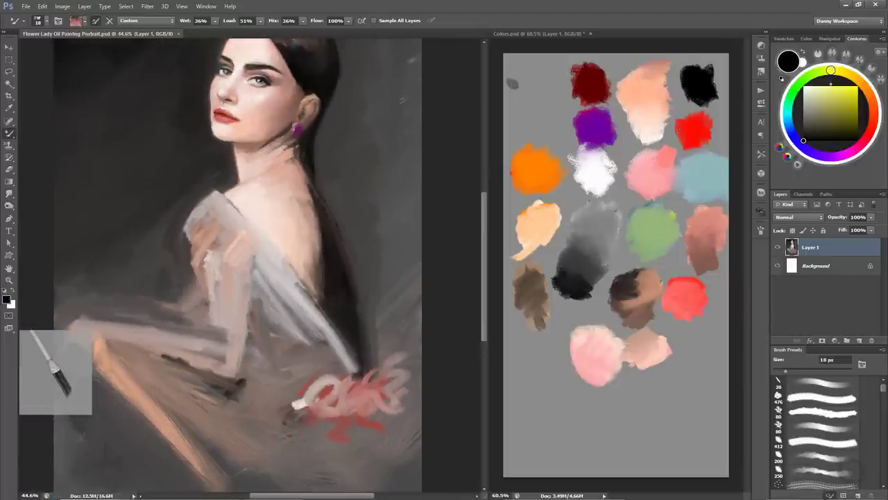
left_click_drag(320, 393, 270, 444)
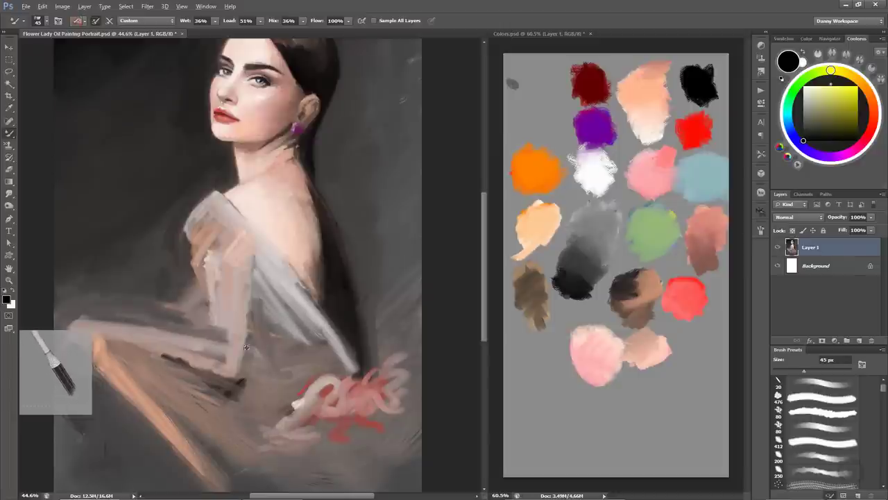
mouse_move(271, 375)
left_mouse_down()
mouse_move(294, 409)
mouse_move(256, 434)
mouse_move(293, 459)
left_mouse_up()
mouse_move(333, 406)
left_mouse_down()
mouse_move(305, 427)
mouse_move(354, 448)
left_mouse_up()
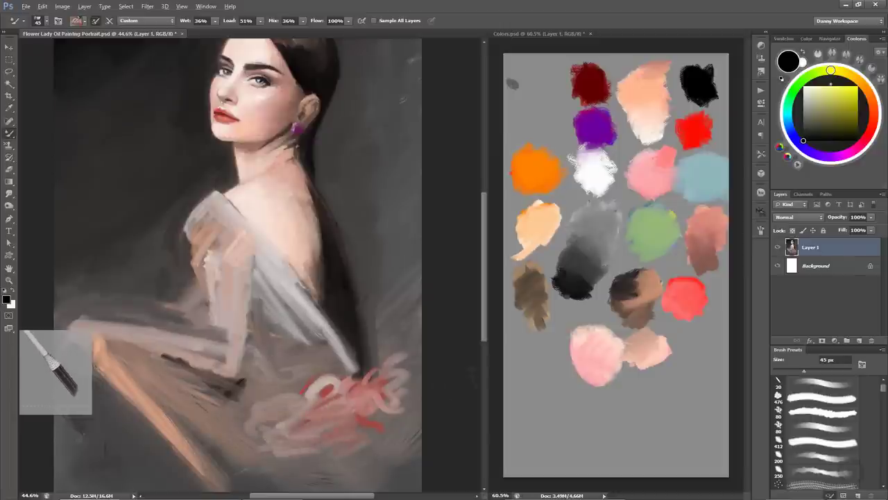
Scribble greyish-white ruffles over the lower-right dress and save.
left_click(605, 163)
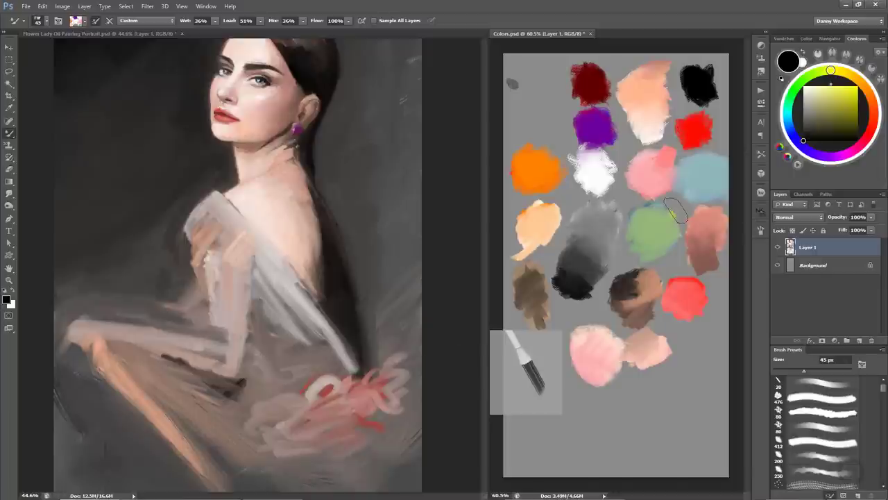
mouse_move(347, 444)
left_mouse_down()
mouse_move(389, 461)
mouse_move(396, 430)
mouse_move(424, 420)
mouse_move(402, 419)
left_mouse_up()
left_click_drag(378, 452, 410, 429)
left_click_drag(386, 471, 420, 399)
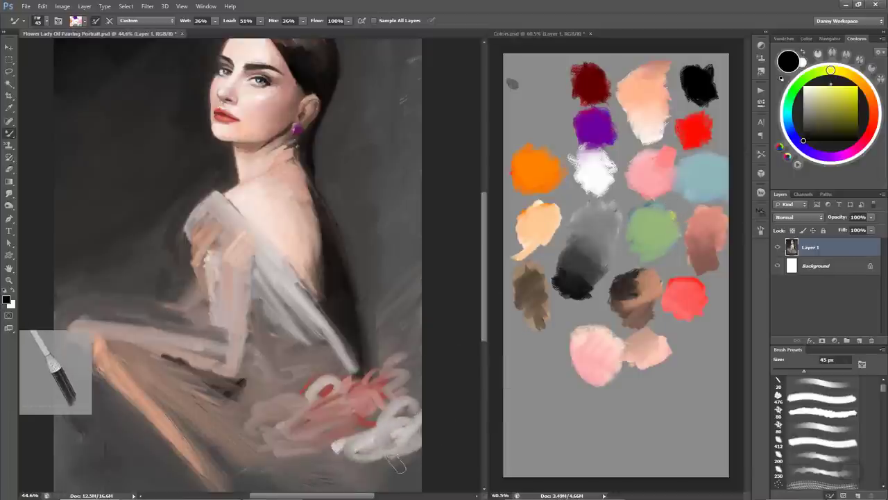
left_click_drag(402, 458, 333, 468)
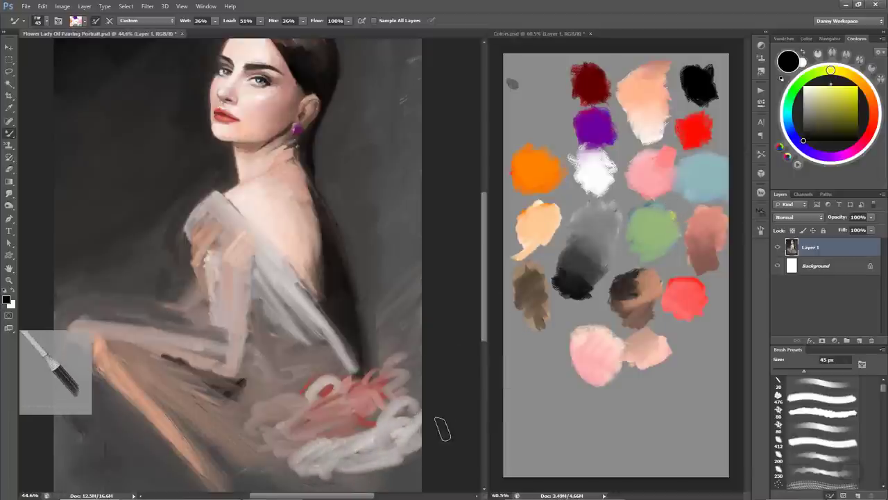
left_click_drag(334, 329, 386, 311)
key("ctrl+s")
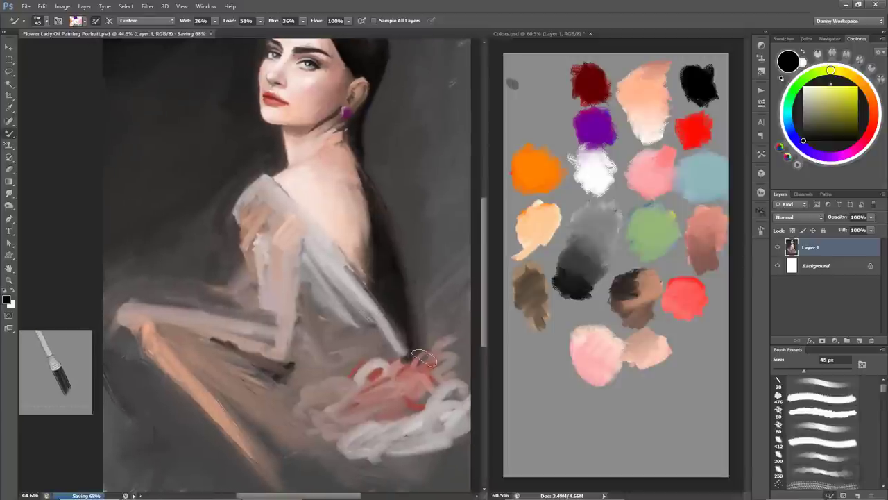
Blend the white ruffles and add dark and dark-red accents to the flower.
mouse_move(409, 424)
left_mouse_down()
mouse_move(454, 402)
mouse_move(395, 426)
mouse_move(427, 444)
mouse_move(418, 423)
left_mouse_up()
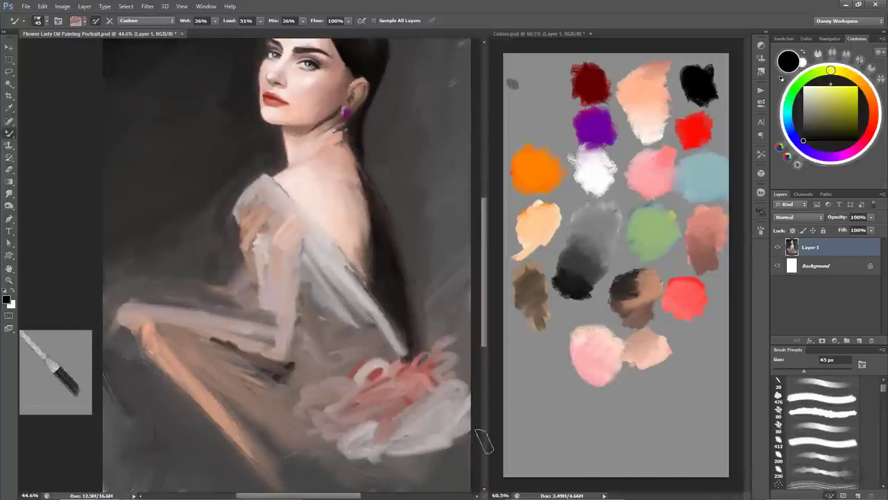
left_click(582, 277, "alt")
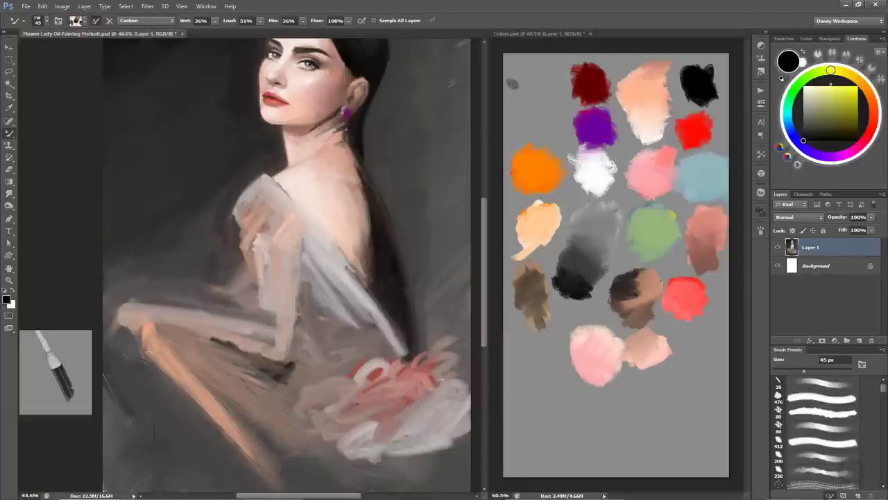
left_click_drag(443, 382, 406, 408)
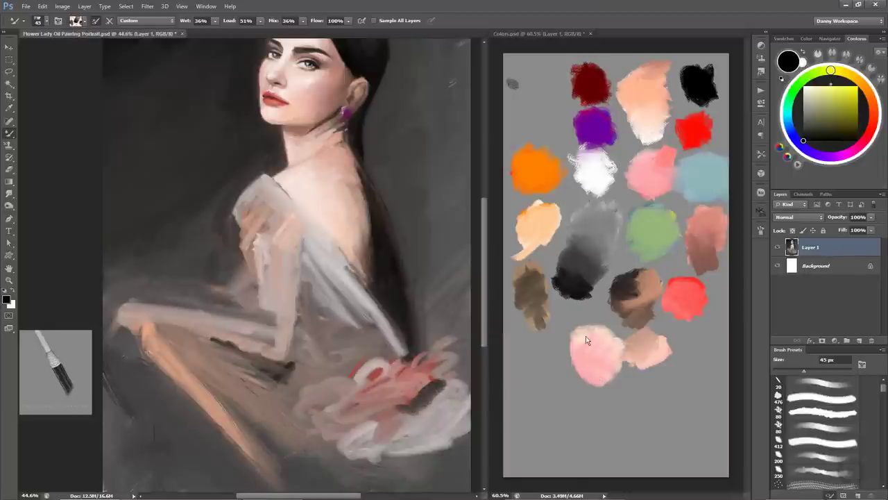
left_click(593, 87, "alt")
mouse_move(441, 381)
left_mouse_down()
mouse_move(416, 406)
mouse_move(389, 415)
mouse_move(421, 410)
mouse_move(417, 401)
mouse_move(375, 425)
mouse_move(388, 431)
left_mouse_up()
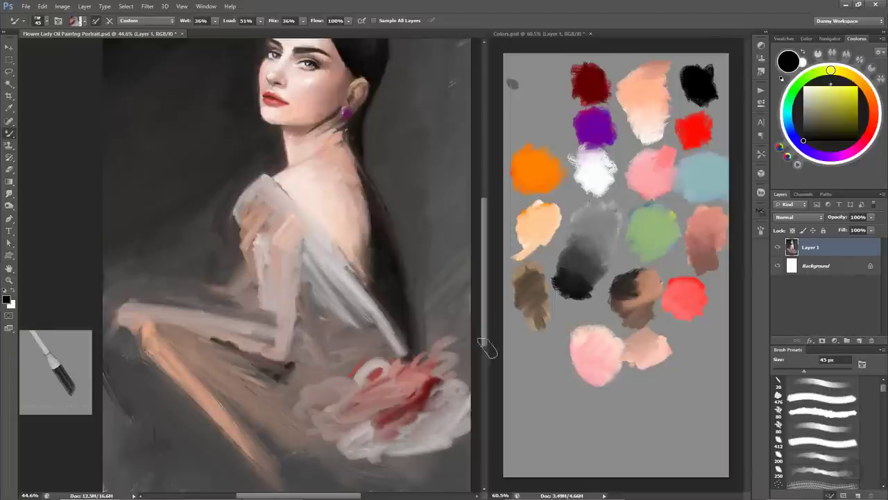
Smudge the pink and white strokes together at the flower's edge and save.
mouse_move(470, 367)
left_mouse_down()
mouse_move(454, 360)
mouse_move(442, 385)
left_mouse_up()
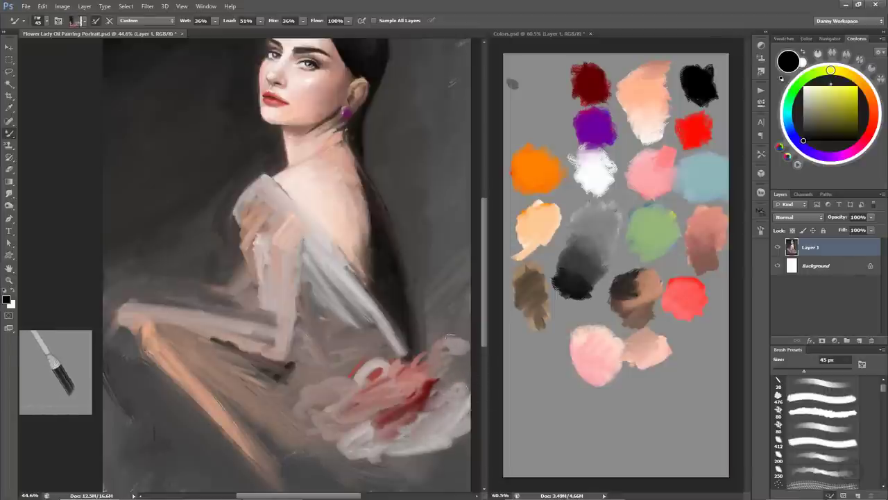
mouse_move(375, 368)
left_mouse_down()
mouse_move(358, 371)
mouse_move(364, 388)
left_mouse_up()
left_click_drag(392, 355, 368, 364)
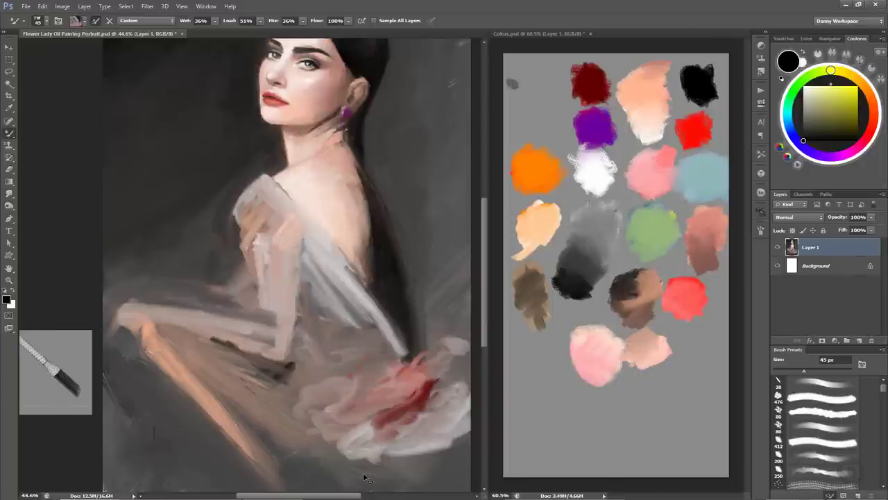
key("ctrl+s")
left_click_drag(380, 288, 375, 323)
Zoom out and paint light strokes along the bottom of the gown.
scroll(375, 324, "down", 1)
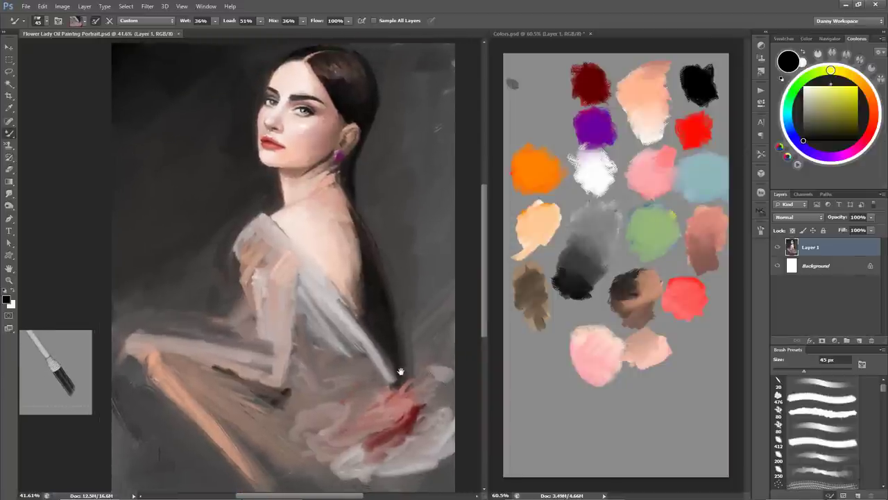
left_click_drag(397, 367, 383, 362)
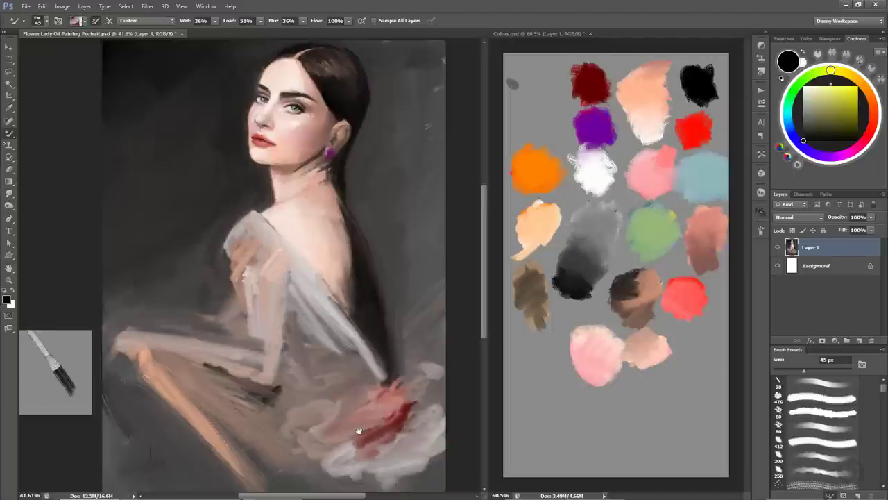
left_click_drag(358, 431, 349, 377)
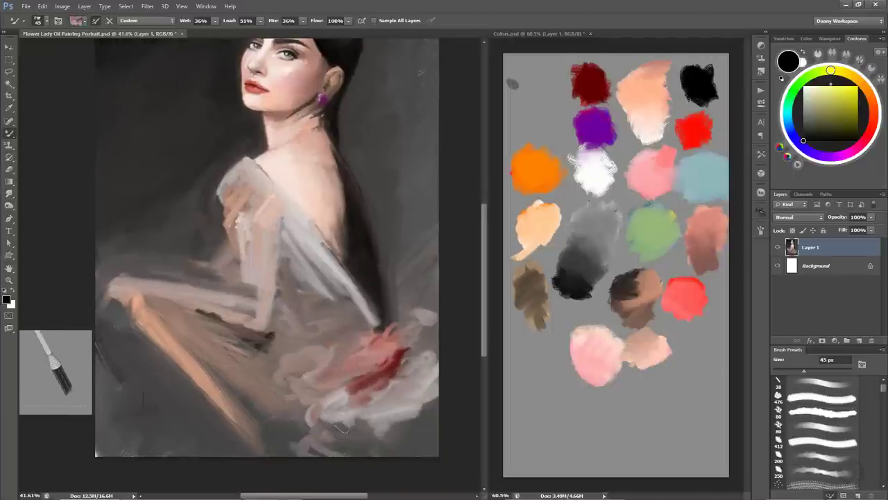
mouse_move(344, 427)
left_mouse_down()
mouse_move(454, 457)
mouse_move(270, 390)
left_mouse_up()
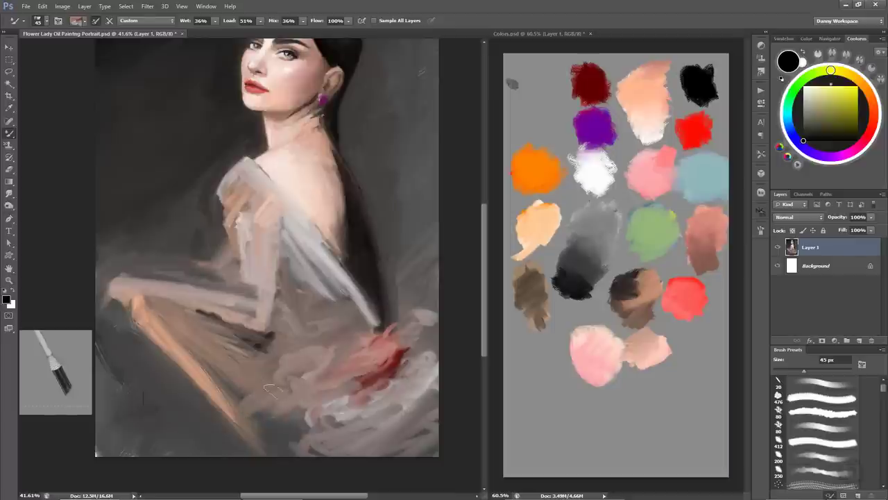
left_click_drag(271, 390, 284, 430)
Paint white folds across the lower dress and along its bottom edge.
left_click(622, 135)
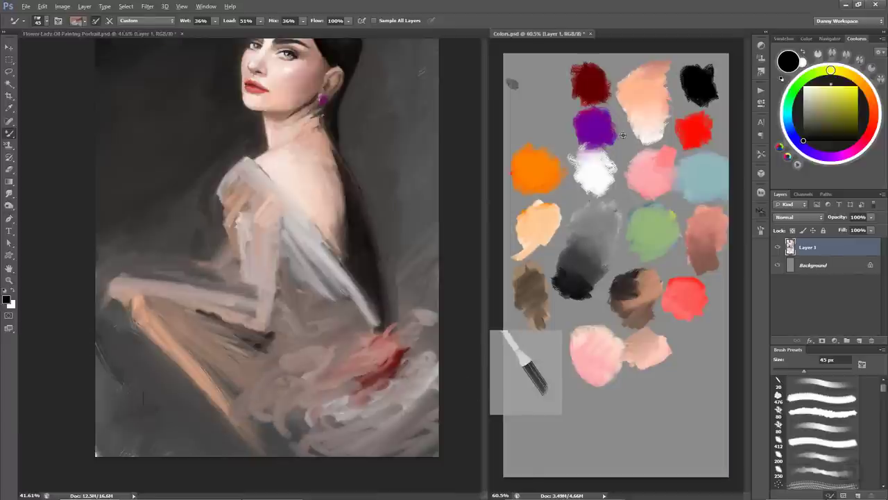
left_click_drag(288, 390, 257, 421)
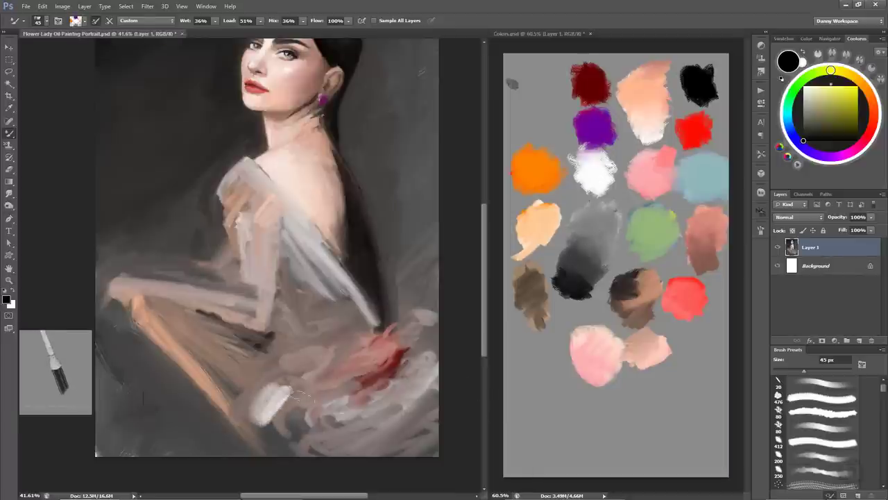
left_click_drag(302, 396, 278, 424)
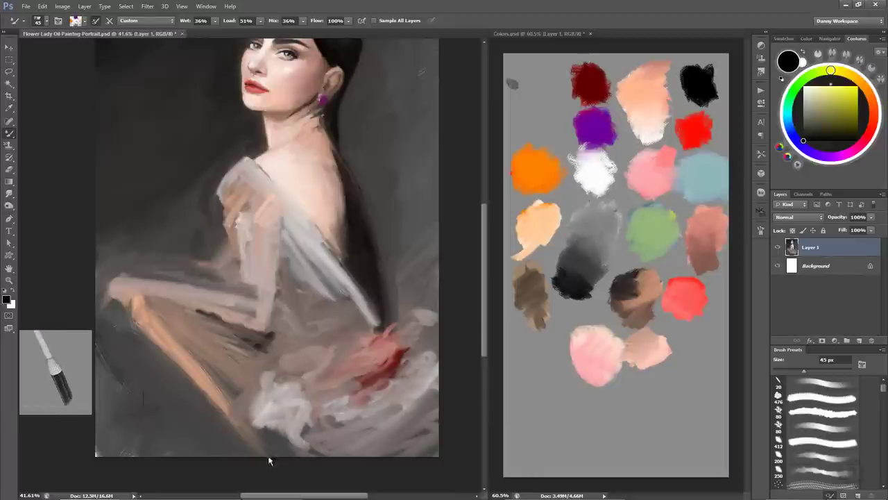
mouse_move(270, 454)
left_mouse_down()
mouse_move(295, 444)
mouse_move(305, 451)
left_mouse_up()
left_click_drag(312, 410, 305, 441)
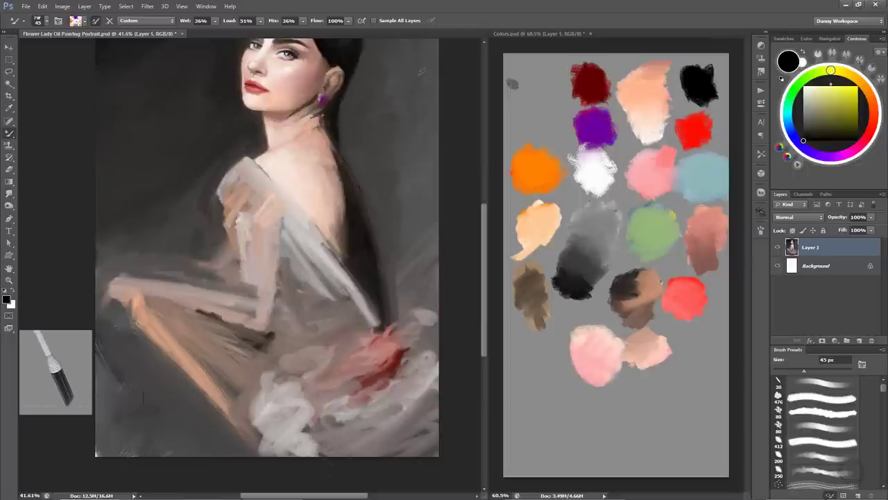
Paint coral-pink petals at the waist, then load white and shrink the brush to 29 px.
left_click(680, 298, "alt")
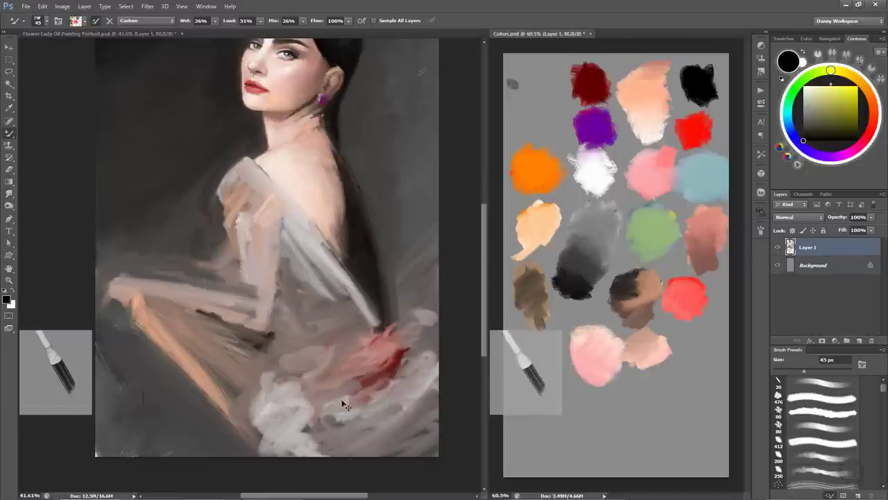
mouse_move(277, 409)
left_mouse_down()
mouse_move(295, 392)
mouse_move(305, 399)
mouse_move(294, 396)
mouse_move(340, 383)
mouse_move(292, 364)
mouse_move(330, 392)
left_mouse_up()
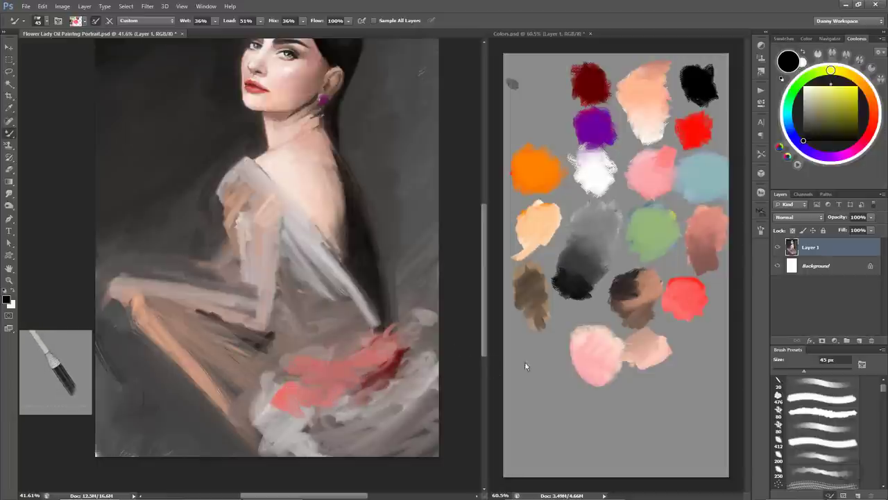
left_click(593, 174, "alt")
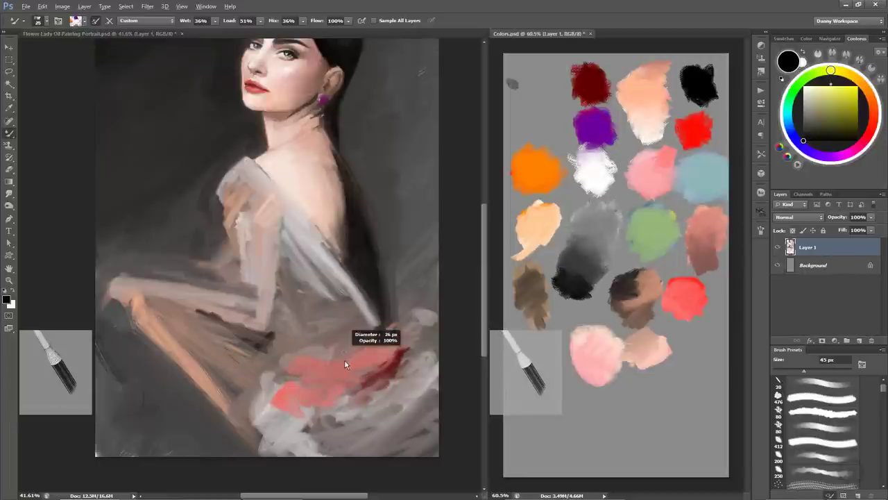
left_click_drag(344, 364, 340, 362)
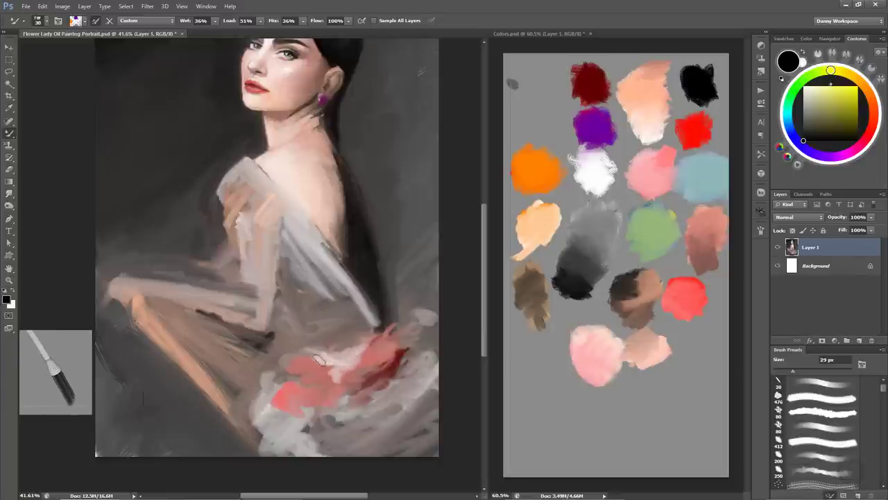
Smudge grey-white paint into the red flower, soften its surroundings, and view the whole figure.
mouse_move(337, 373)
left_mouse_down()
mouse_move(344, 383)
mouse_move(329, 396)
left_mouse_up()
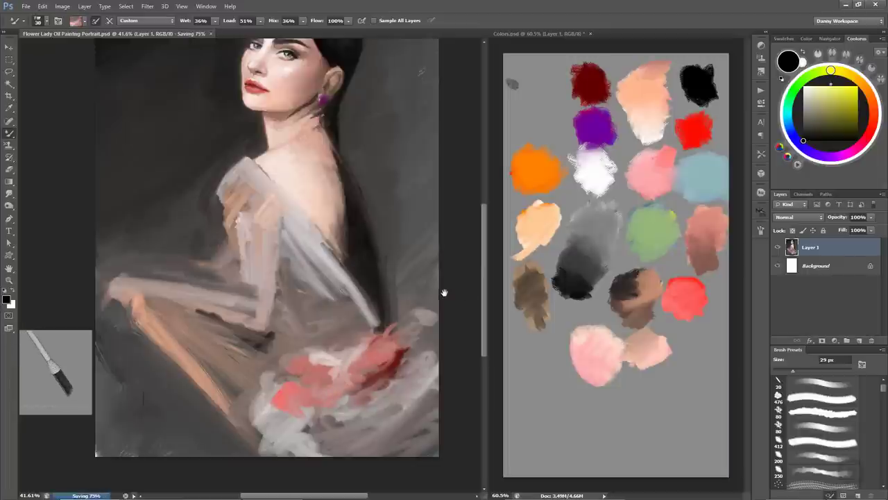
left_click_drag(404, 347, 406, 348)
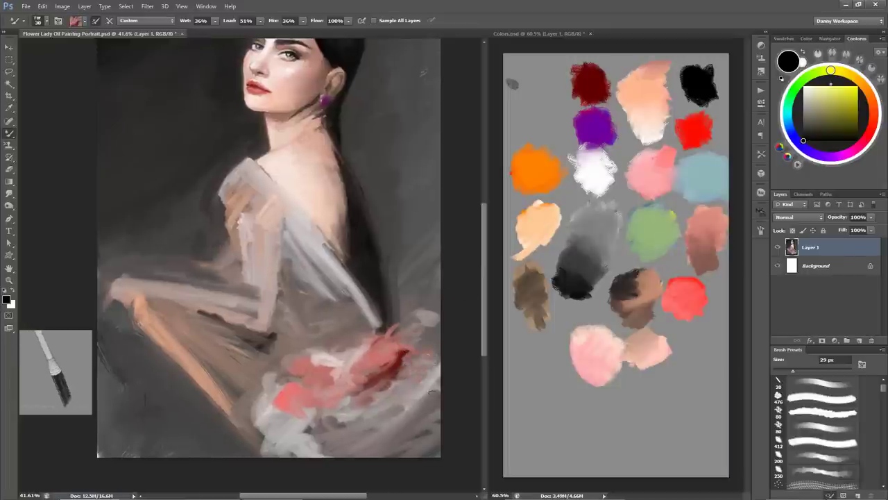
left_click_drag(423, 314, 438, 323)
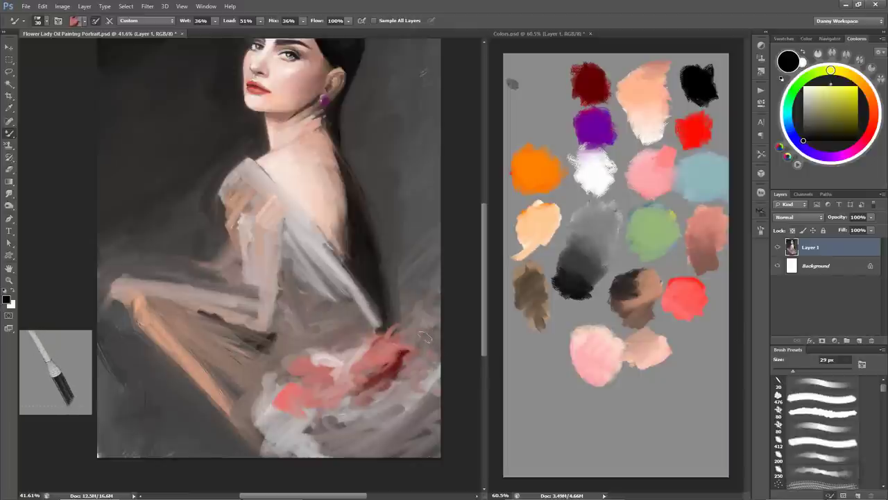
left_click_drag(392, 333, 388, 339)
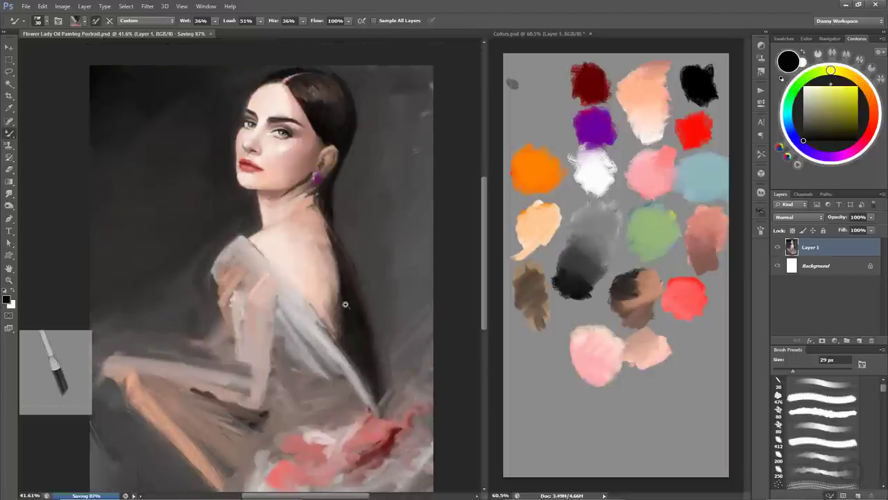
left_click_drag(344, 313, 347, 290)
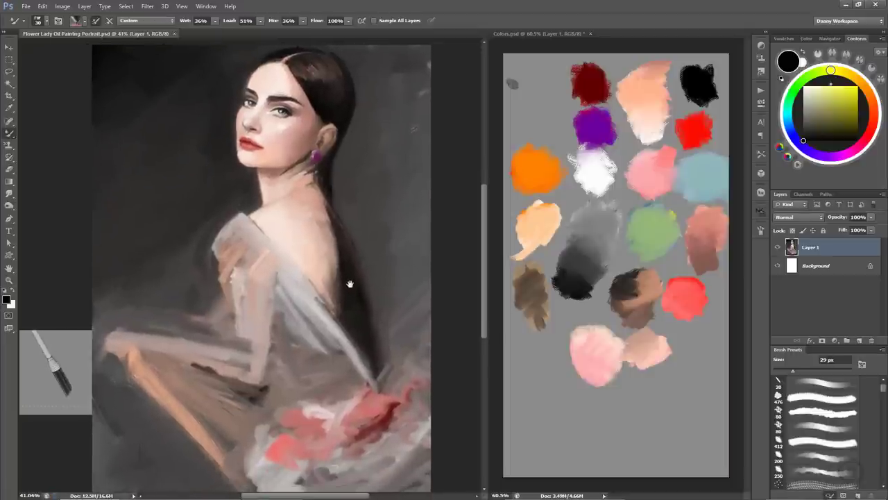